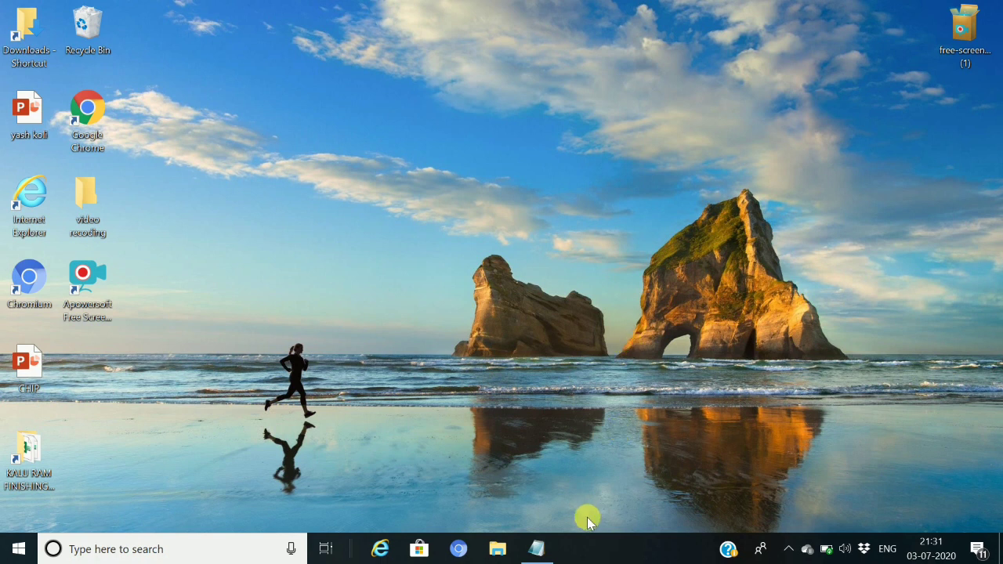
# Review the SUM and SUMIF syntax notes in the open Notepad window and minimize it
pyautogui.click(544, 556)
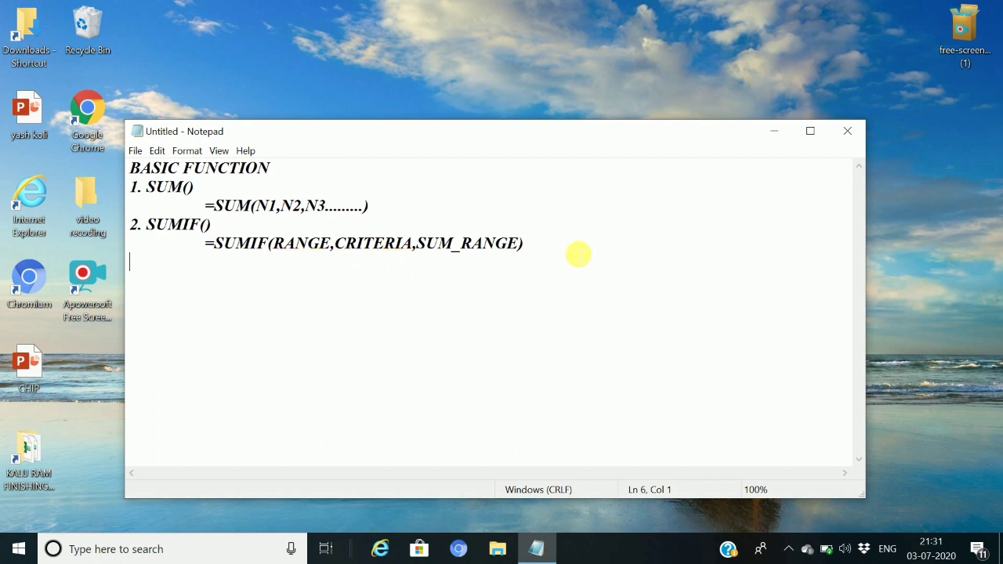
pyautogui.click(774, 133)
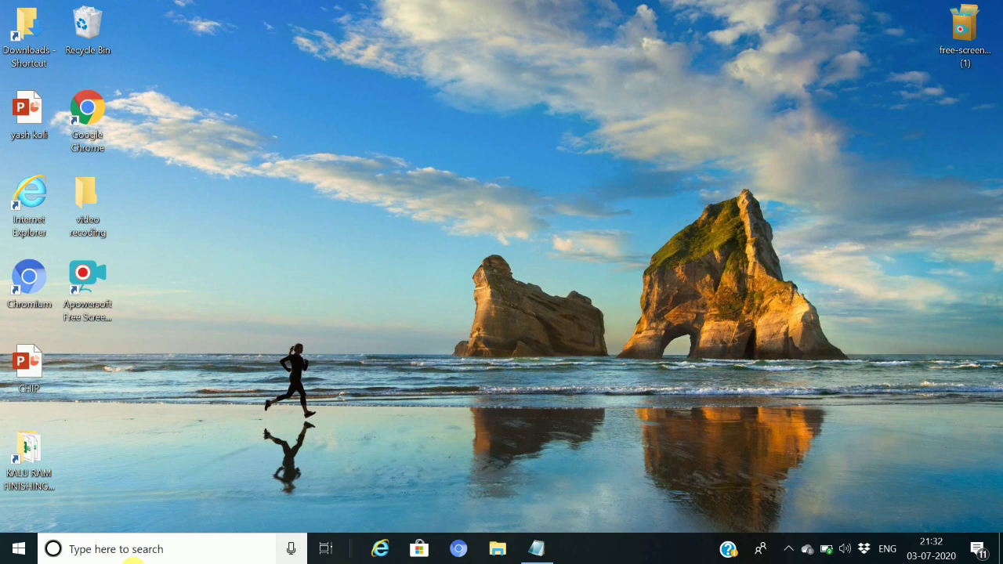
# Launch Excel and create a blank workbook
pyautogui.click(133, 553)
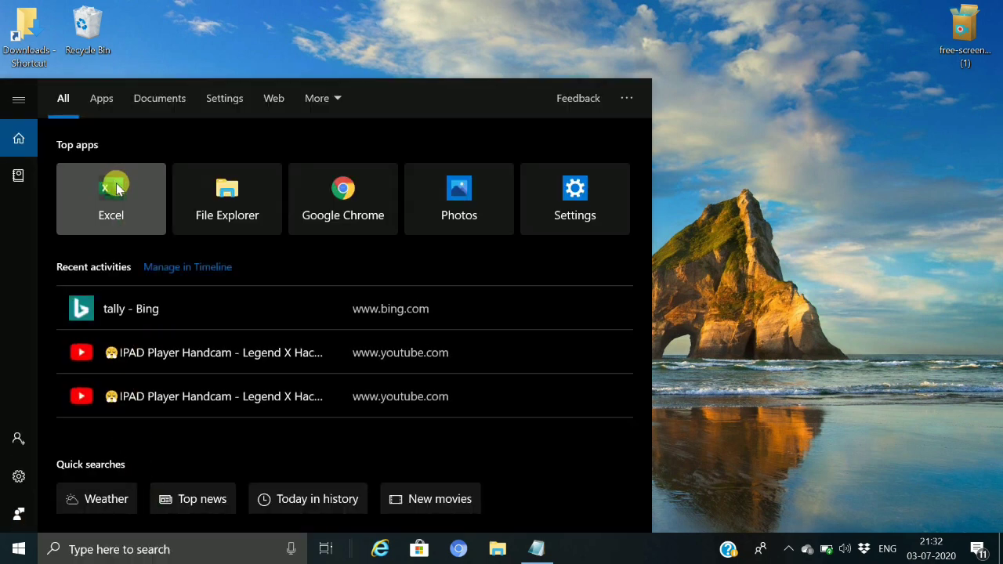
pyautogui.click(116, 189)
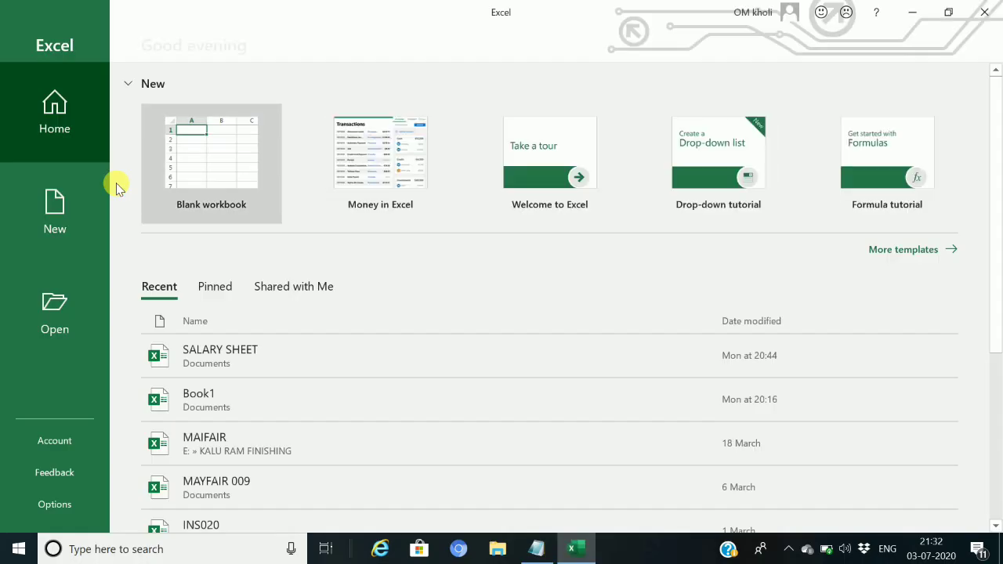
pyautogui.click(205, 135)
# Enter the column headings EMP ID in A1 and NAME in B1
pyautogui.click(208, 141)
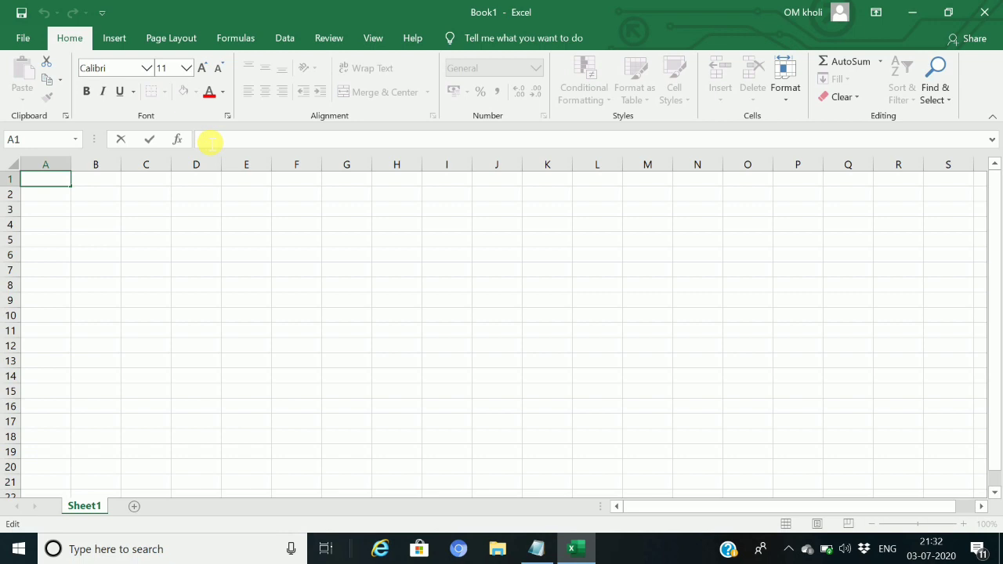
pyautogui.write('EMP ID')
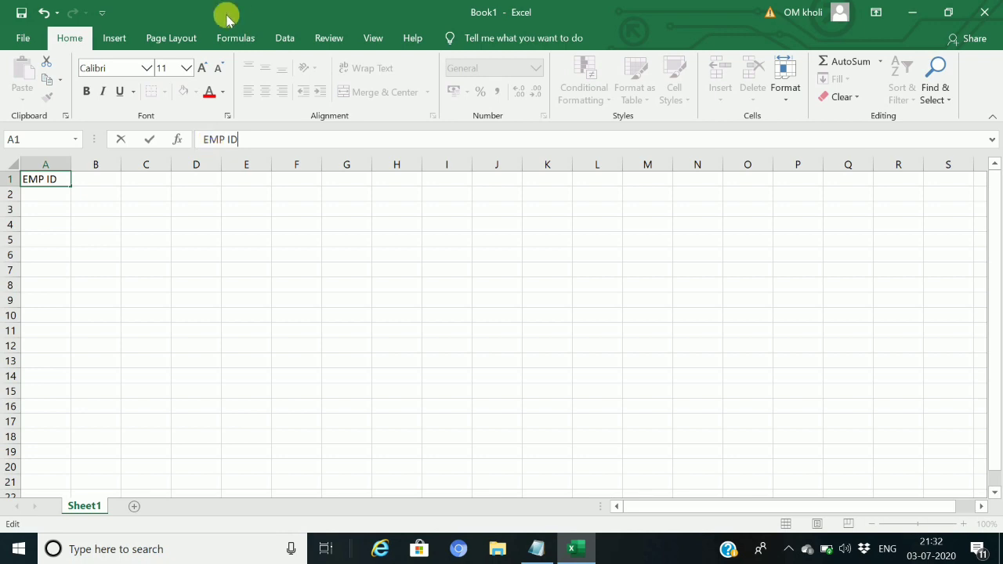
pyautogui.click(199, 179)
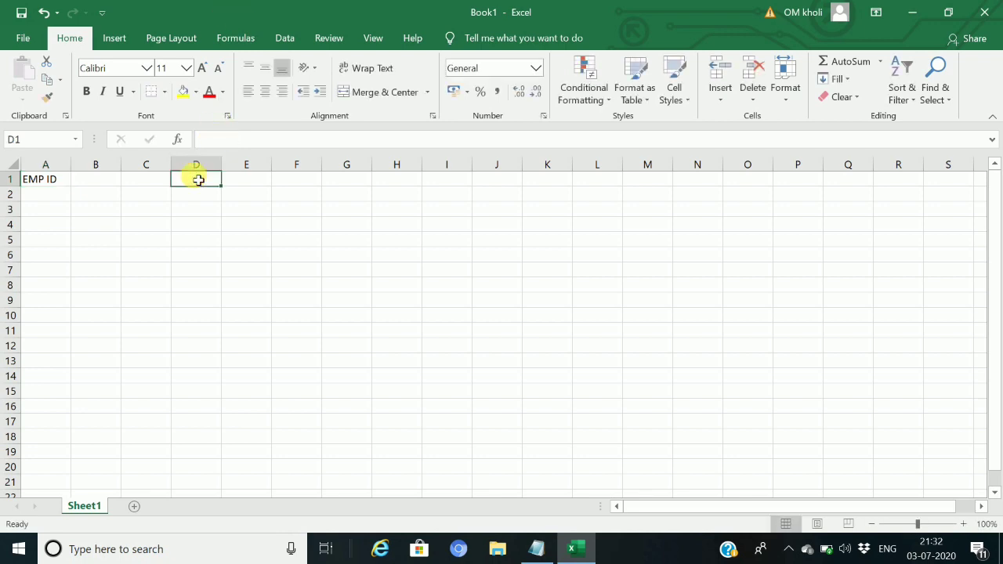
pyautogui.press('Left')
pyautogui.press('Left')
pyautogui.write('NAME')
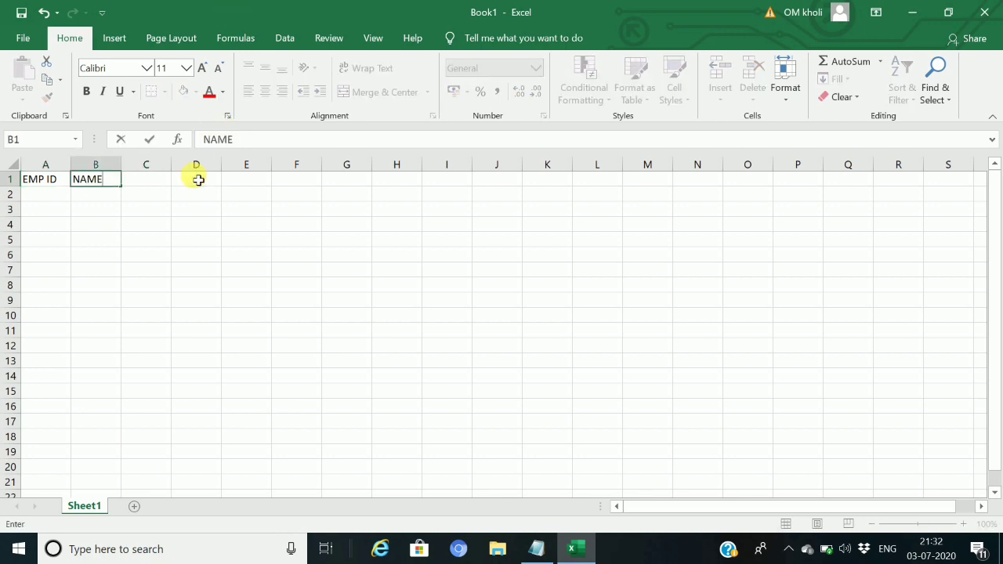
pyautogui.press('Tab')
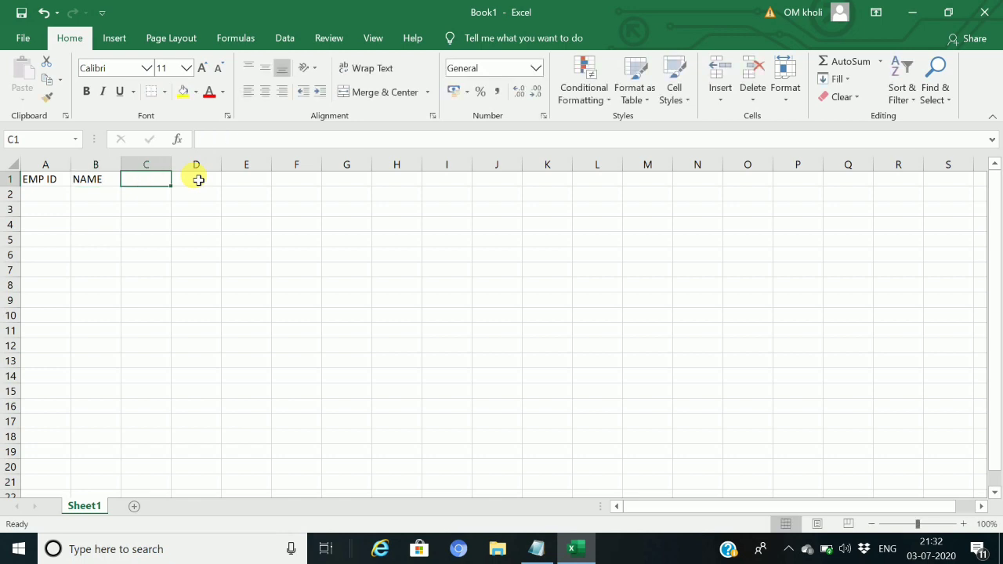
# Add the headings DEPARTMENT, POST and SALARY in cells C1 to E1
pyautogui.write('DEPAR')
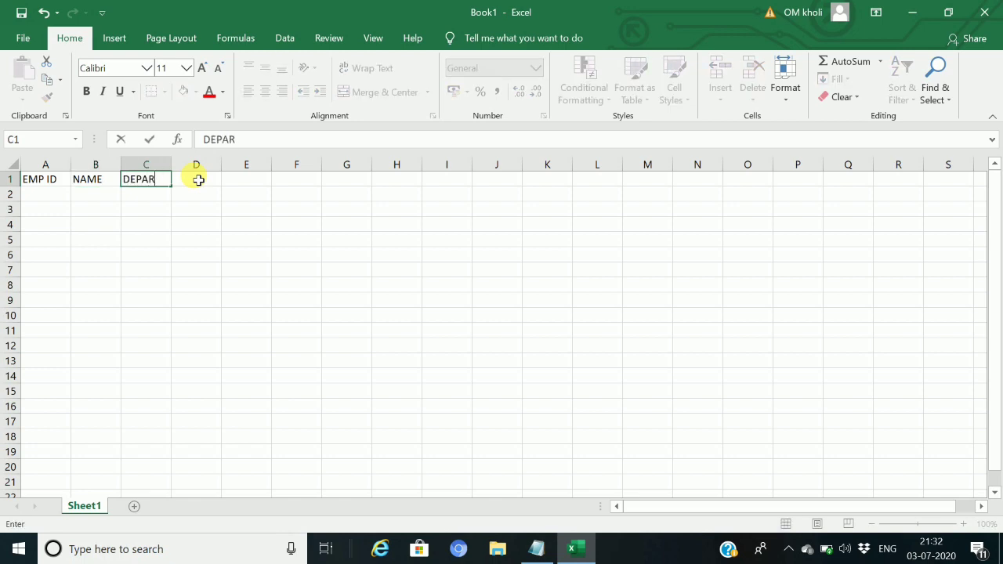
pyautogui.write('TMENT')
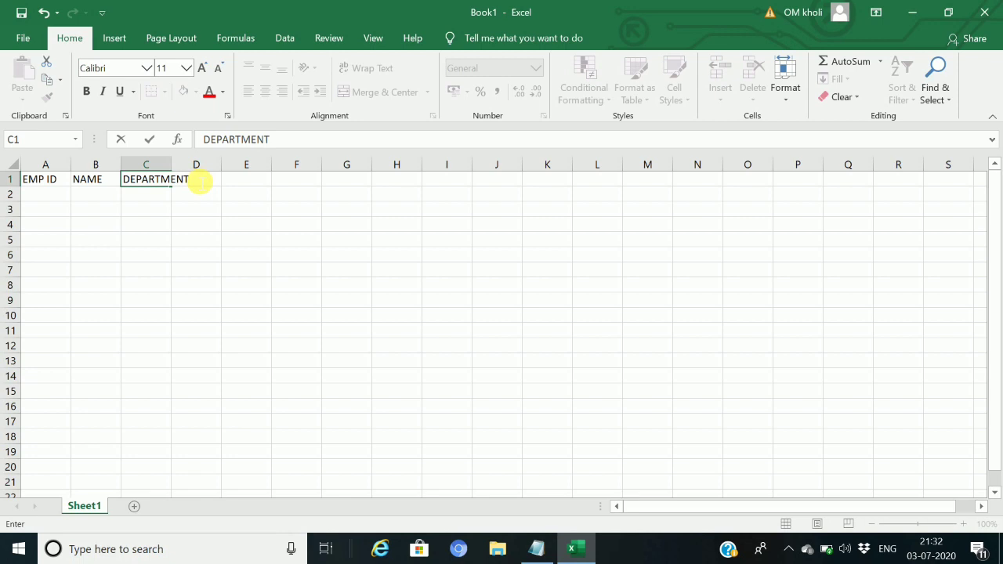
pyautogui.press('Tab')
pyautogui.write('POST')
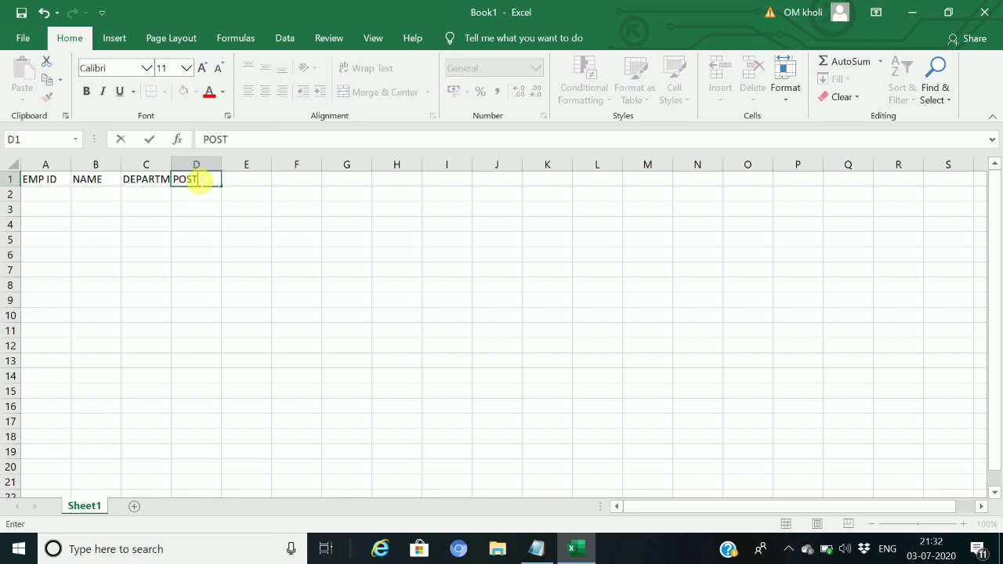
pyautogui.press('Tab')
pyautogui.write('SALARY')
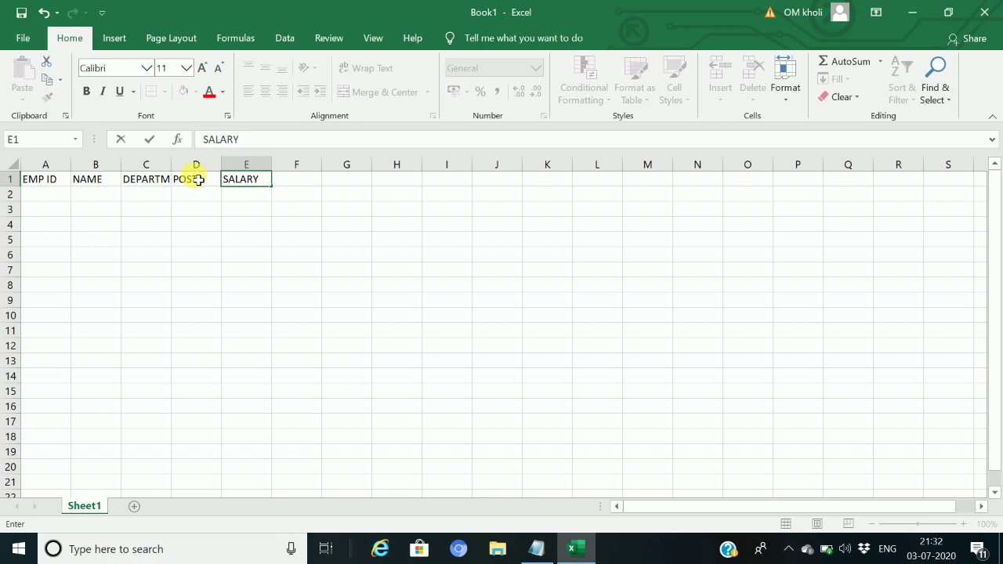
pyautogui.press('Return')
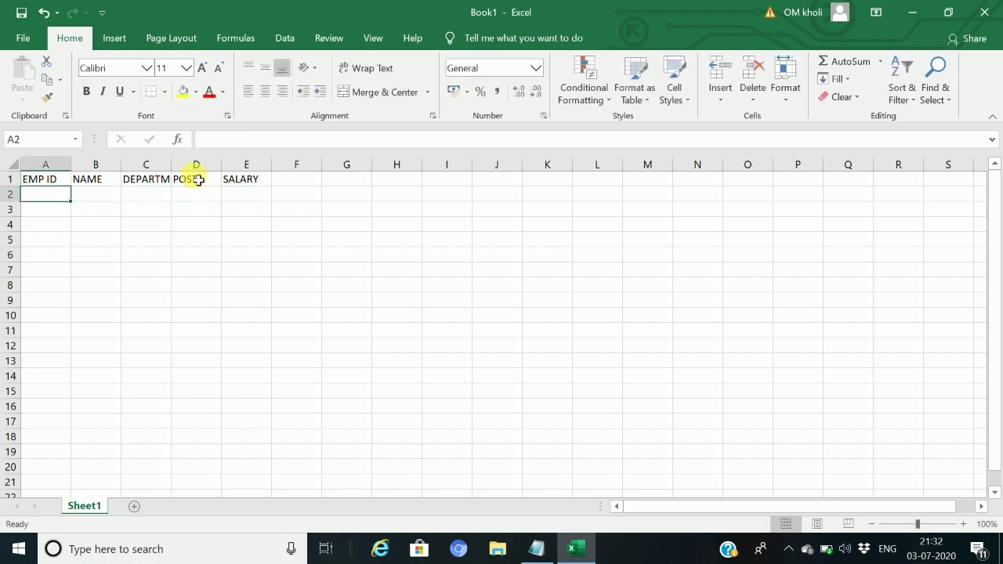
# Fill the EMP ID column with the numbers 1 to 5 in cells A2 to A6
pyautogui.write('1')
pyautogui.press('Return')
pyautogui.write('2')
pyautogui.press('Return')
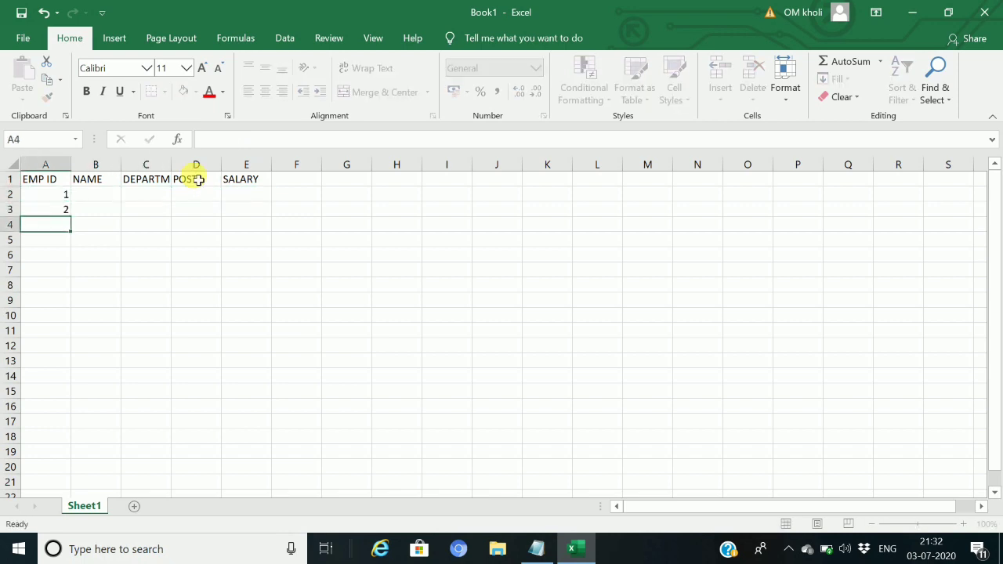
pyautogui.write('34')
pyautogui.press('Return')
pyautogui.press('Up')
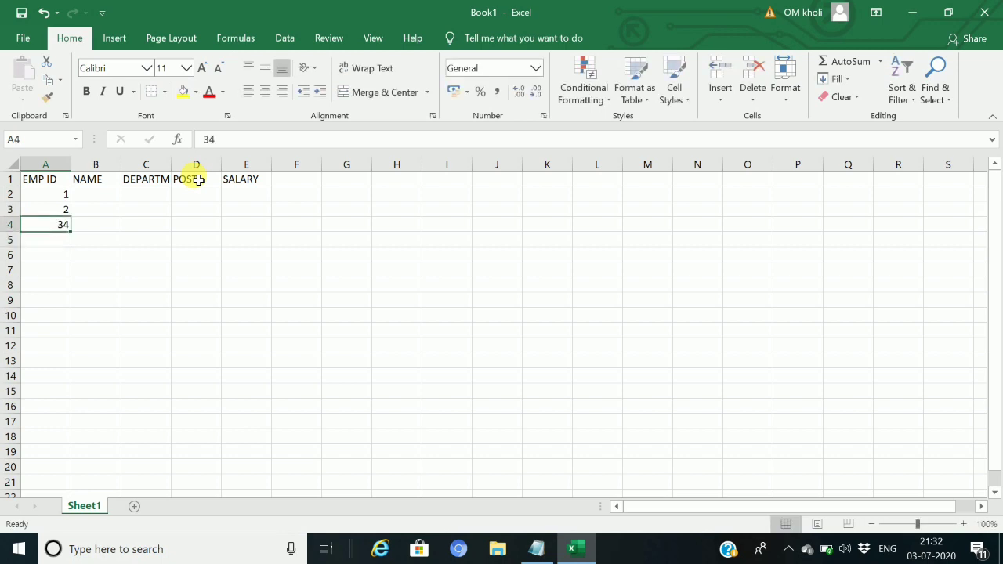
pyautogui.write('3')
pyautogui.press('Return')
pyautogui.write('4')
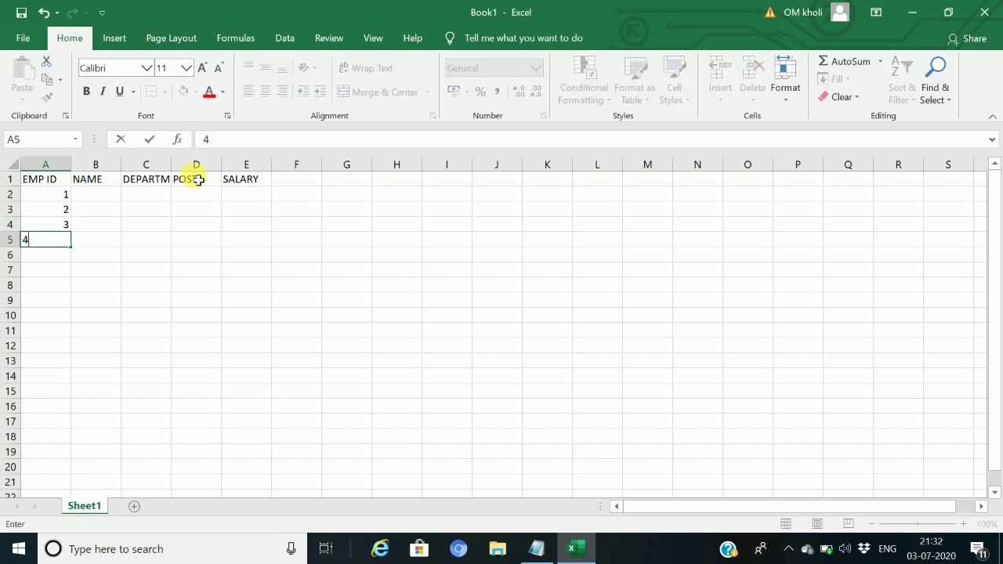
pyautogui.press('Return')
pyautogui.write('5')
pyautogui.press('Tab')
# Enter the first two employees' names in cells B2 and B3 of the NAME column
pyautogui.press('Tab')
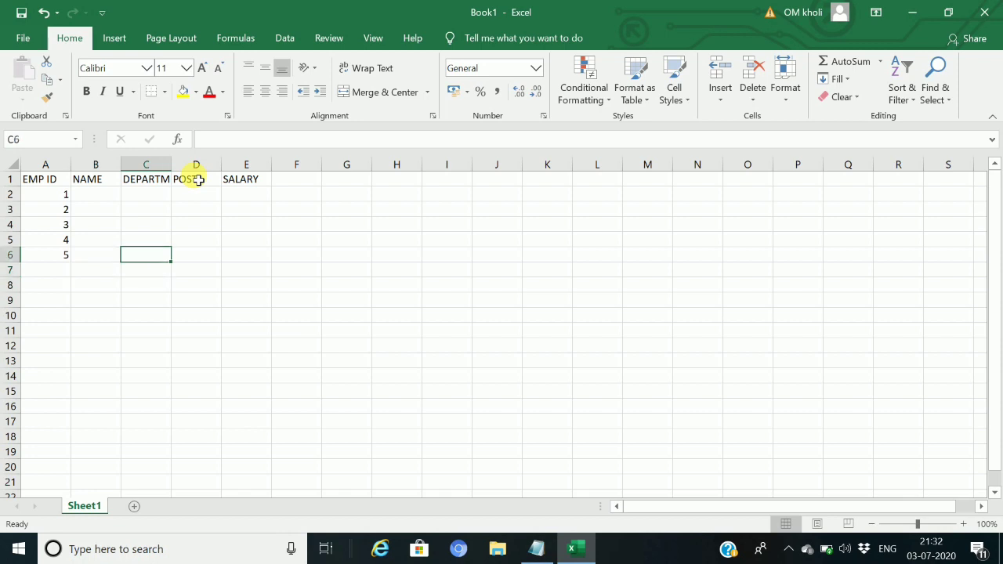
pyautogui.press('Up')
pyautogui.press('Left')
pyautogui.press('Left')
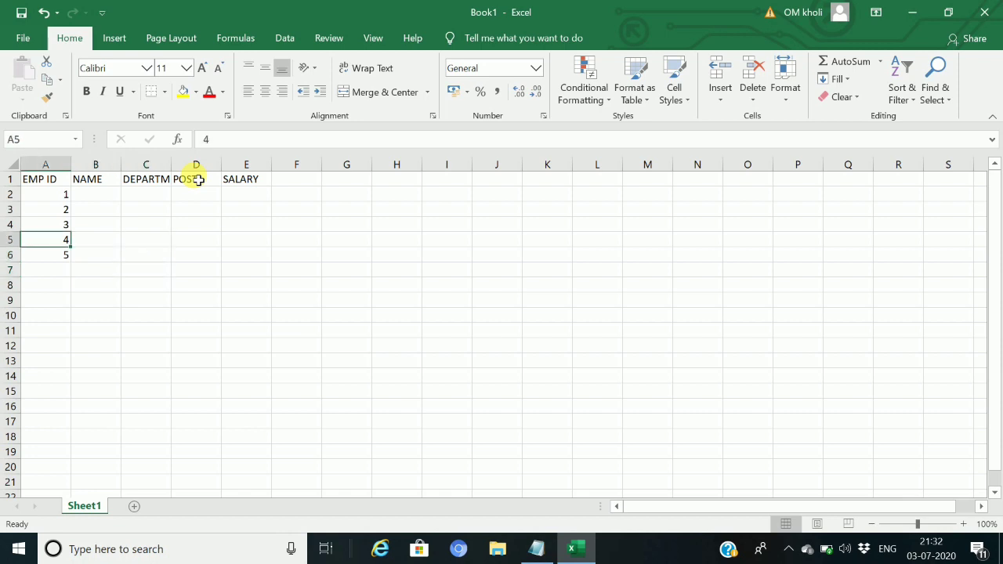
pyautogui.press('Right')
pyautogui.press('Up')
pyautogui.press('Up')
pyautogui.press('Up')
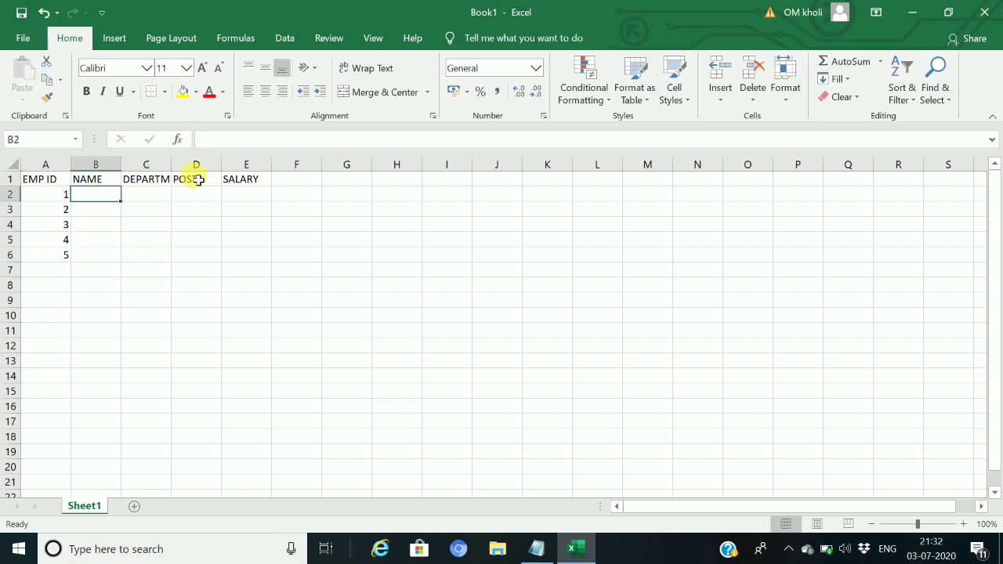
pyautogui.write('RAHUL')
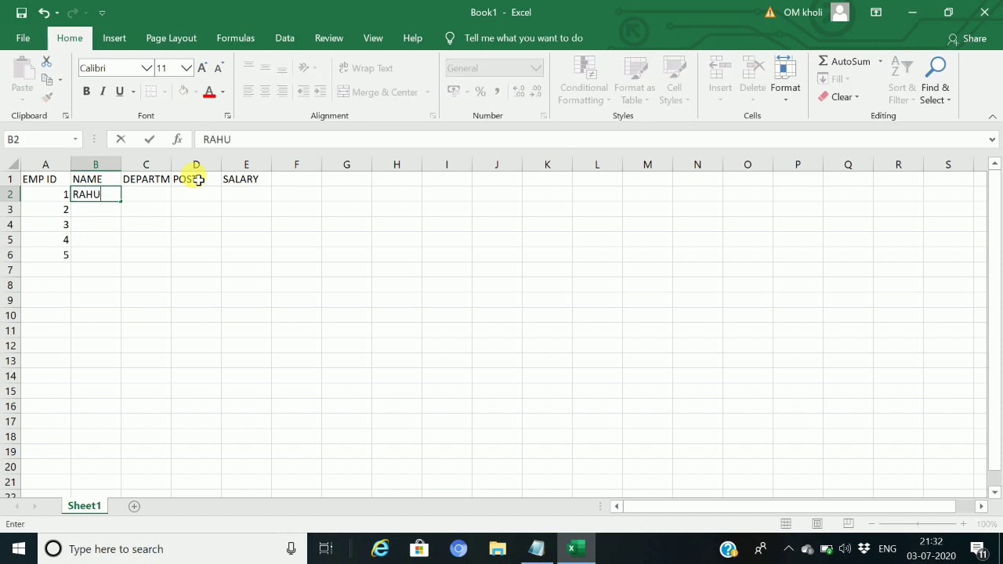
pyautogui.write('ROH')
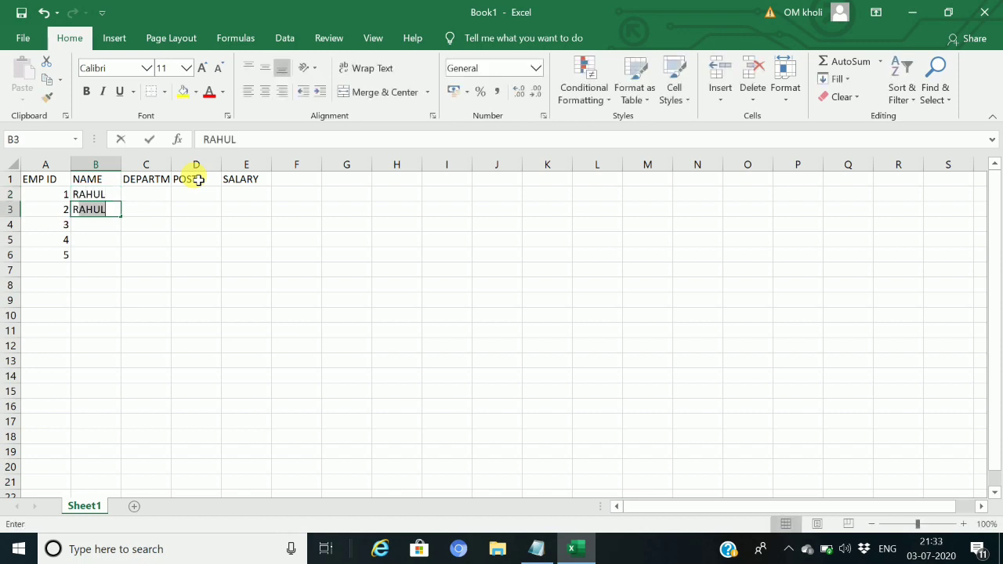
pyautogui.write('IT')
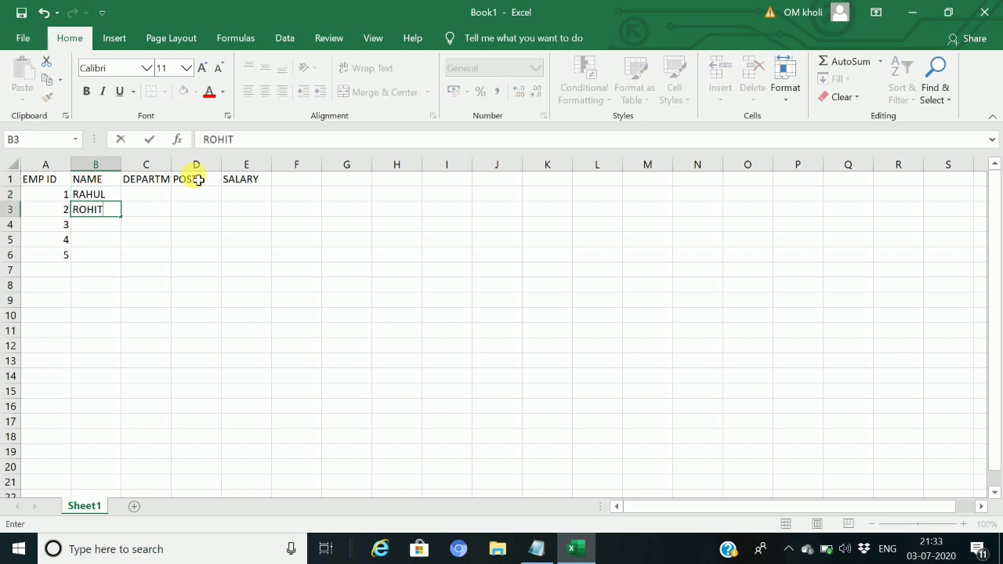
pyautogui.press('Return')
# Enter the names of the remaining three employees in cells B4 to B6
pyautogui.write('N')
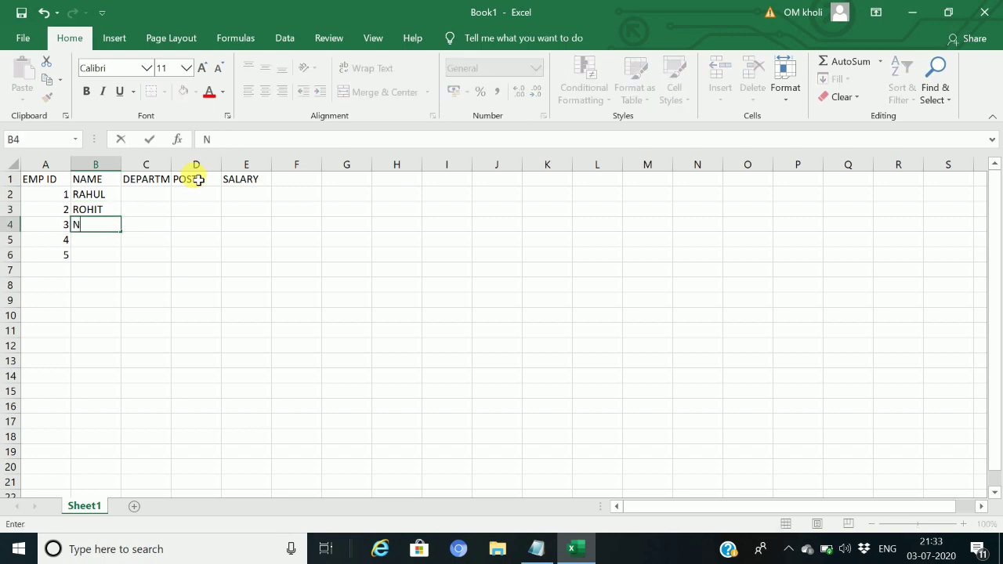
pyautogui.write('AMAN')
pyautogui.press('Return')
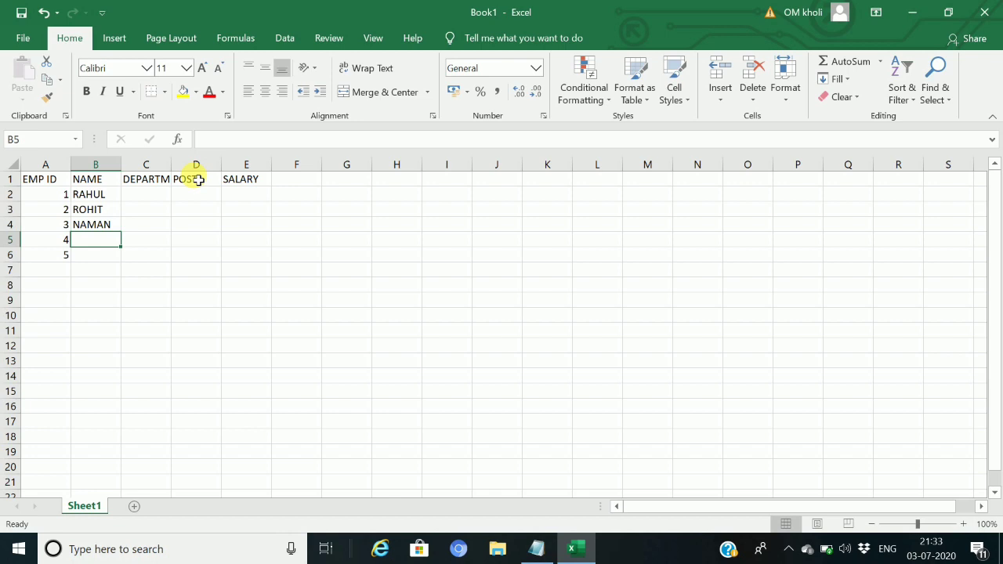
pyautogui.write('RAVI')
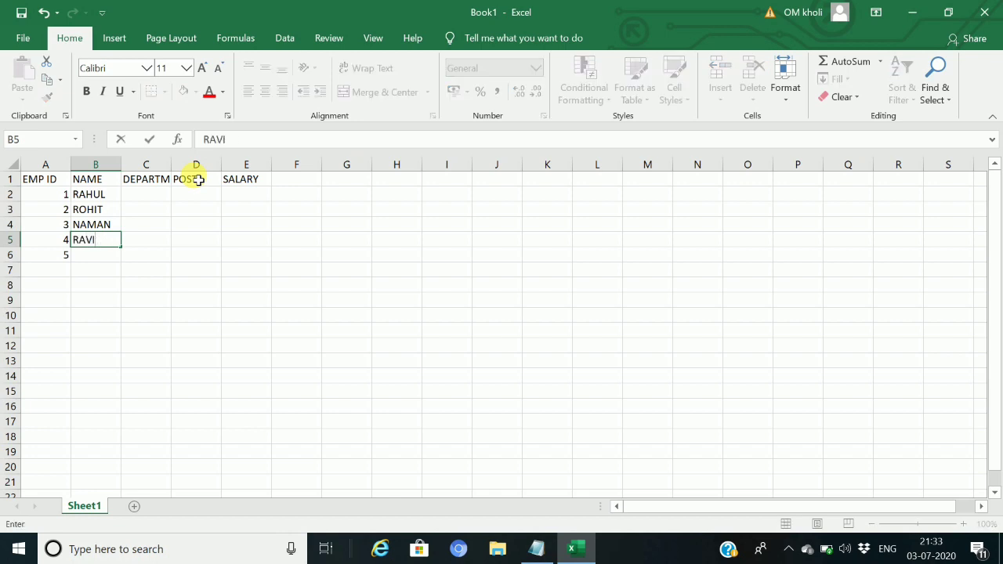
pyautogui.press('Return')
pyautogui.write('AM')
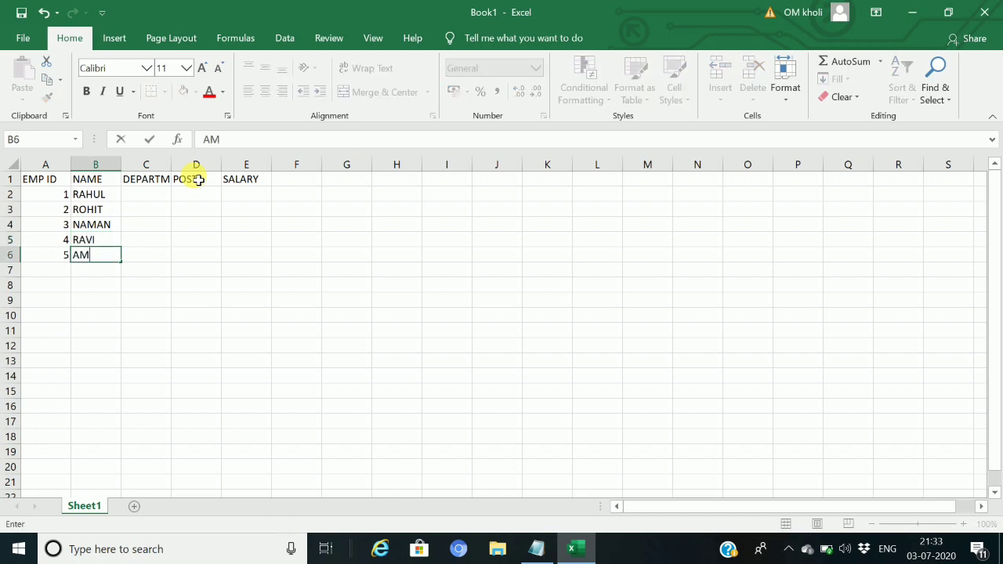
pyautogui.write('IT')
pyautogui.press('Right')
# Autofit the width of column C to the DEPARTMENT heading
pyautogui.press('Right')
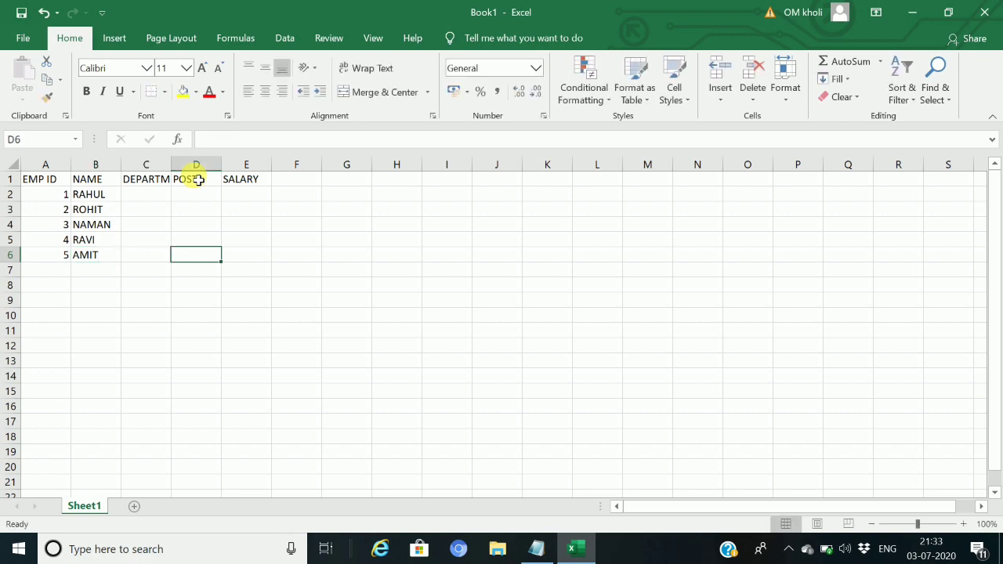
pyautogui.press('Up')
pyautogui.press('Up')
pyautogui.press('Up')
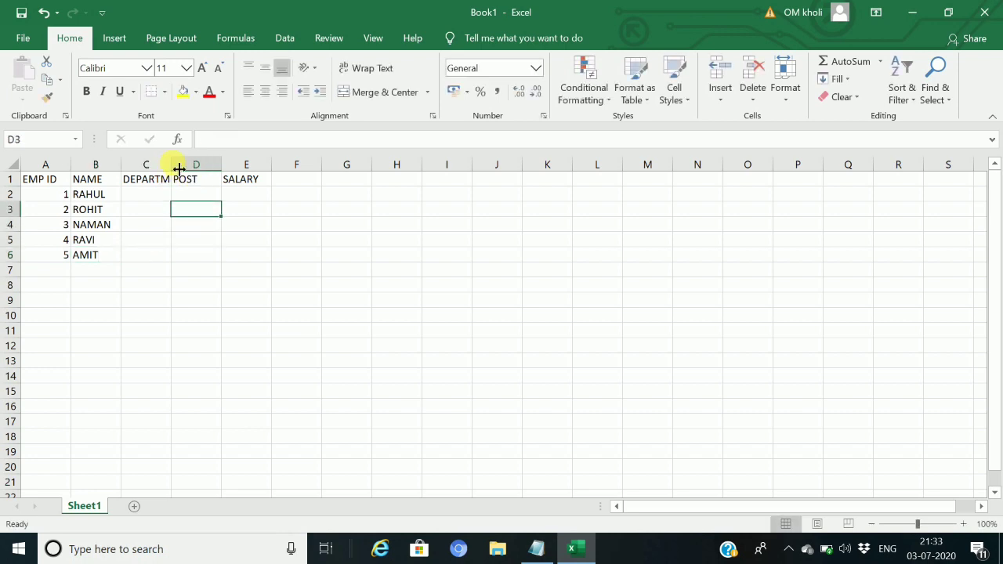
pyautogui.doubleClick(174, 167)
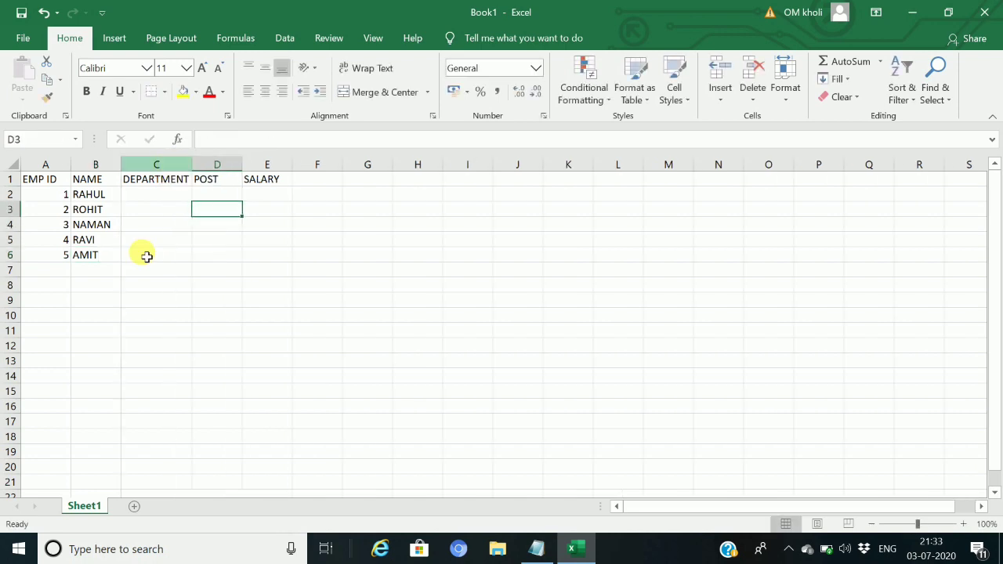
# Enter the departments ACCOUNT in C2 and SALE in C3
pyautogui.click(157, 202)
pyautogui.write('ACCOUNT')
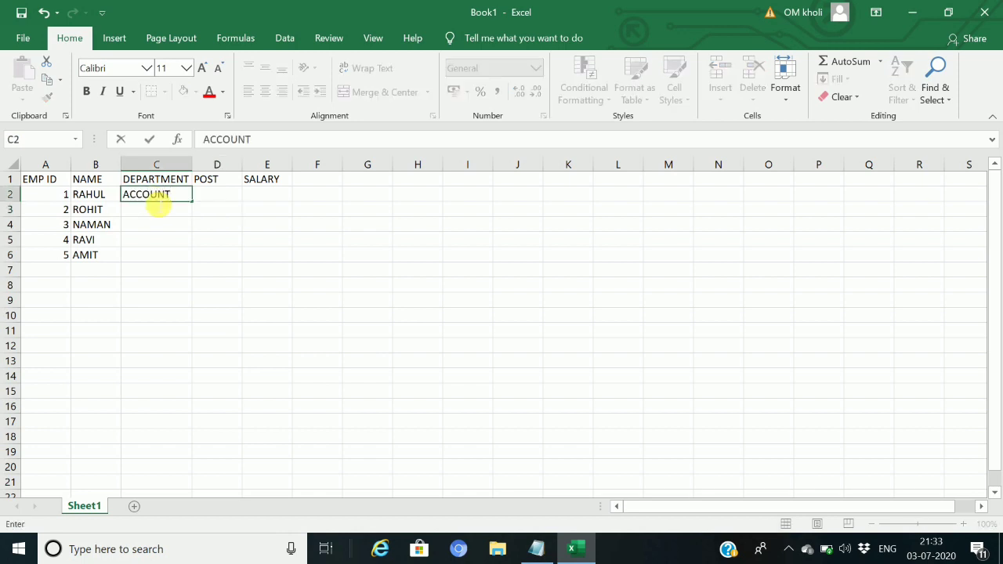
pyautogui.press('Return')
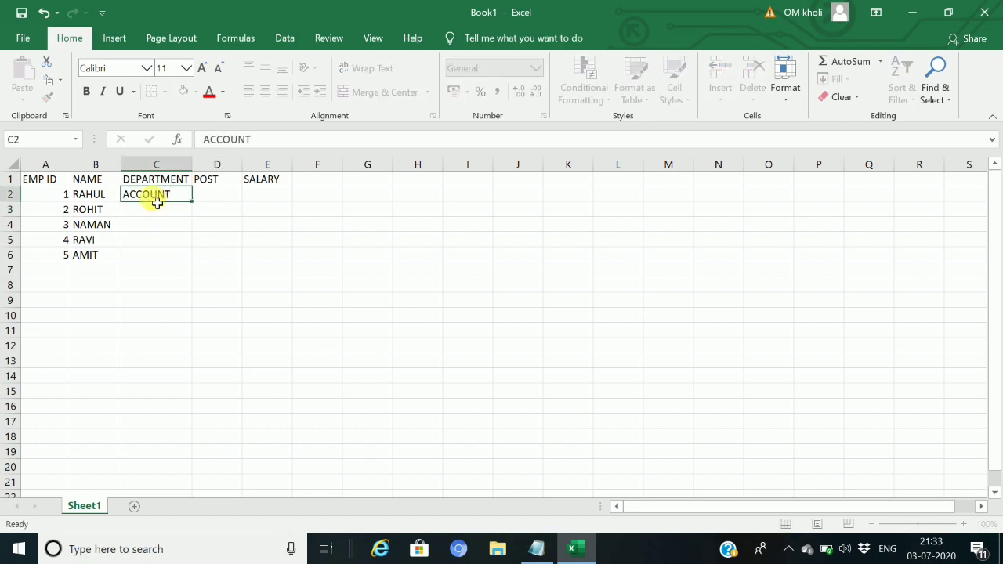
pyautogui.write('SALWE')
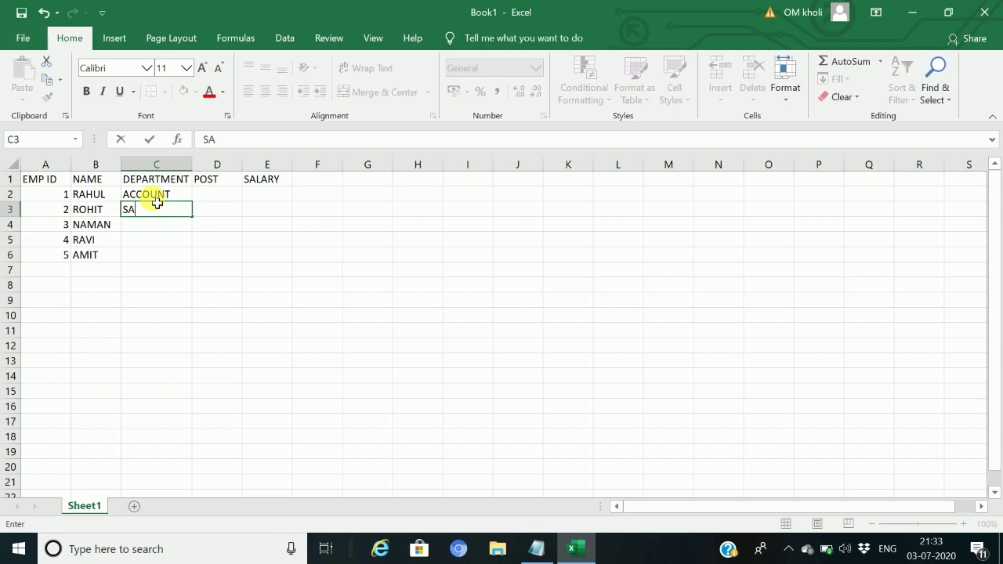
pyautogui.press('BackSpace')
pyautogui.press('BackSpace')
pyautogui.write('E')
pyautogui.press('Return')
# Enter PURCHASE as the third employee's department in C4
pyautogui.write('PURACHS')
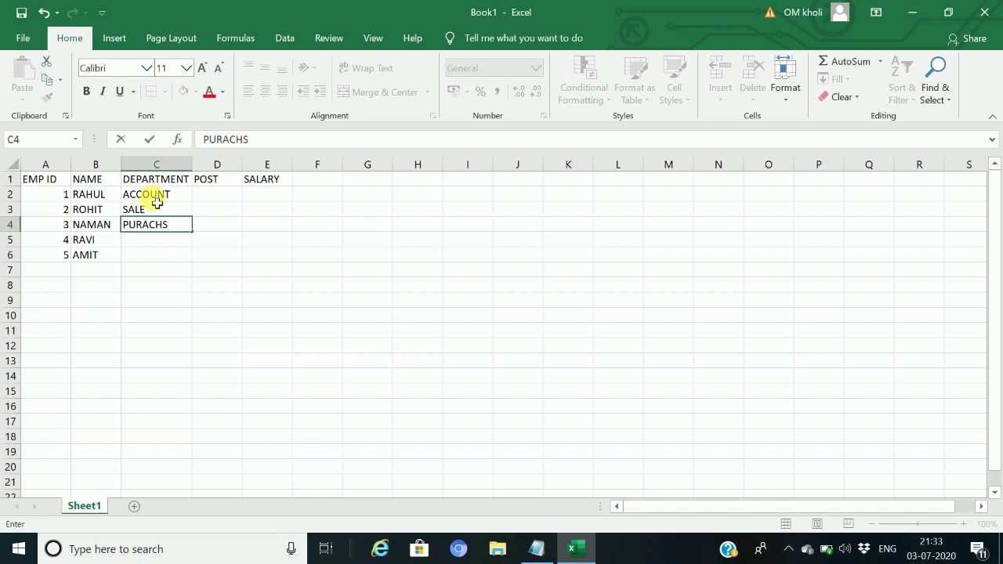
pyautogui.press('BackSpace')
pyautogui.press('BackSpace')
pyautogui.press('BackSpace')
pyautogui.press('BackSpace')
pyautogui.write('CHASE')
pyautogui.press('Return')
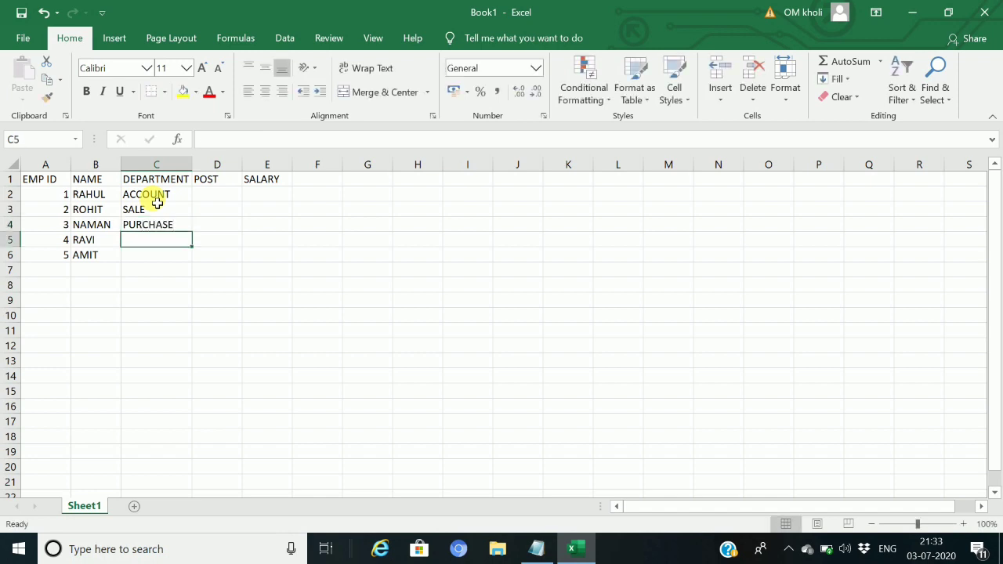
# Enter the departments SALE in C5 and ACCOUNT in C6 for the last two employees
pyautogui.write('SALE')
pyautogui.press('Return')
pyautogui.write('ACCOUNT')
pyautogui.press('Return')
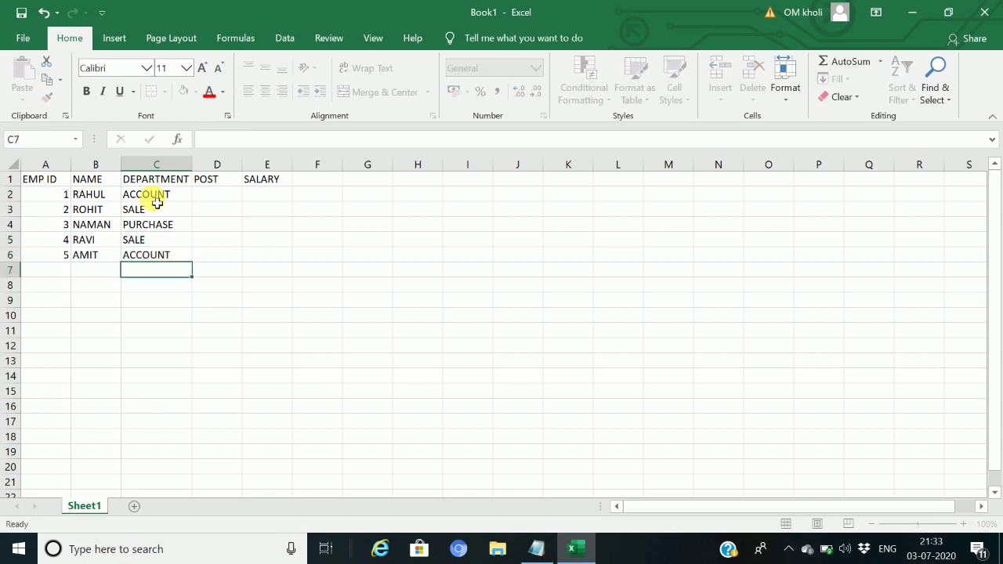
# Enter the posts ACCOUNTANT in D2 and HR in D3 for the first two employees
pyautogui.press('Right')
pyautogui.press('Up')
pyautogui.press('Up')
pyautogui.press('Up')
pyautogui.press('Up')
pyautogui.press('Up')
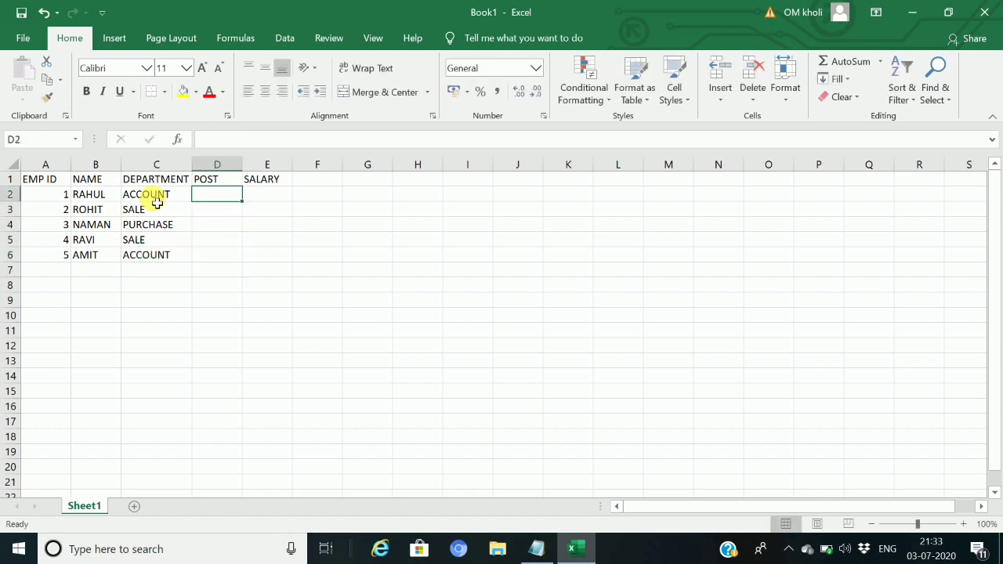
pyautogui.write('ACCOUNTANT')
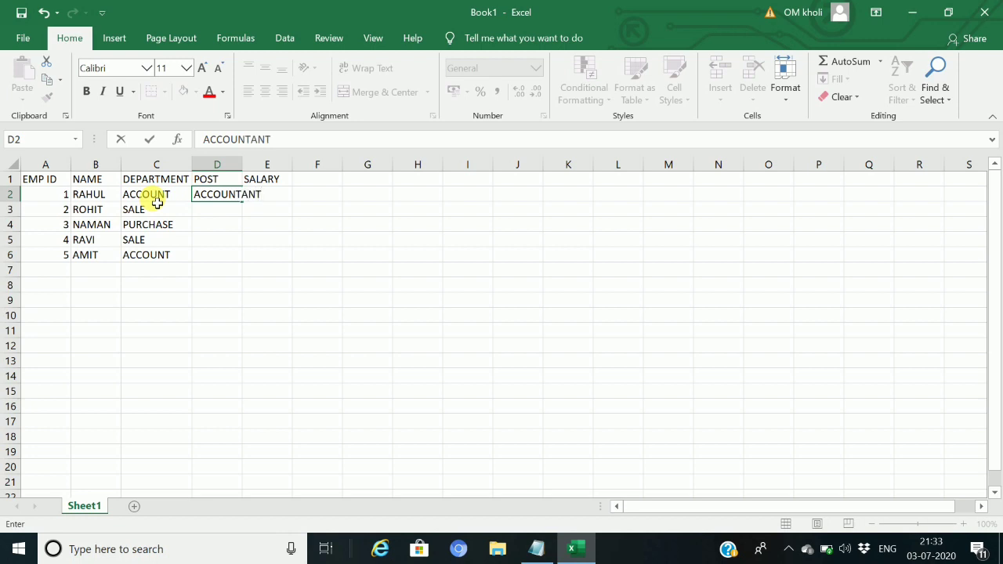
pyautogui.press('Return')
pyautogui.write('HR')
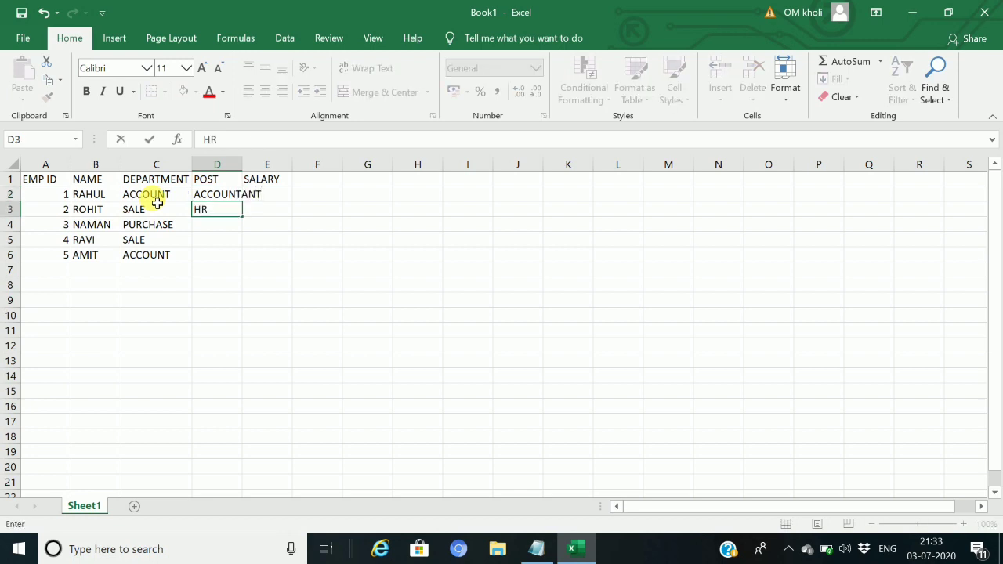
pyautogui.press('Return')
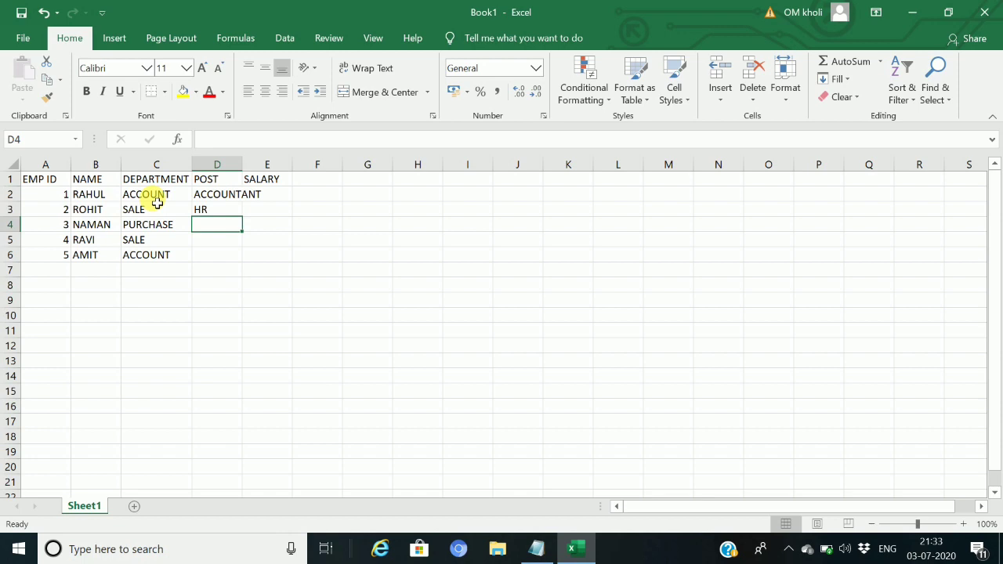
# Enter the posts ASSITANT in D4, ACCOUNTANT in D5 and HR in D6 for the remaining employees
pyautogui.write('ASSIT')
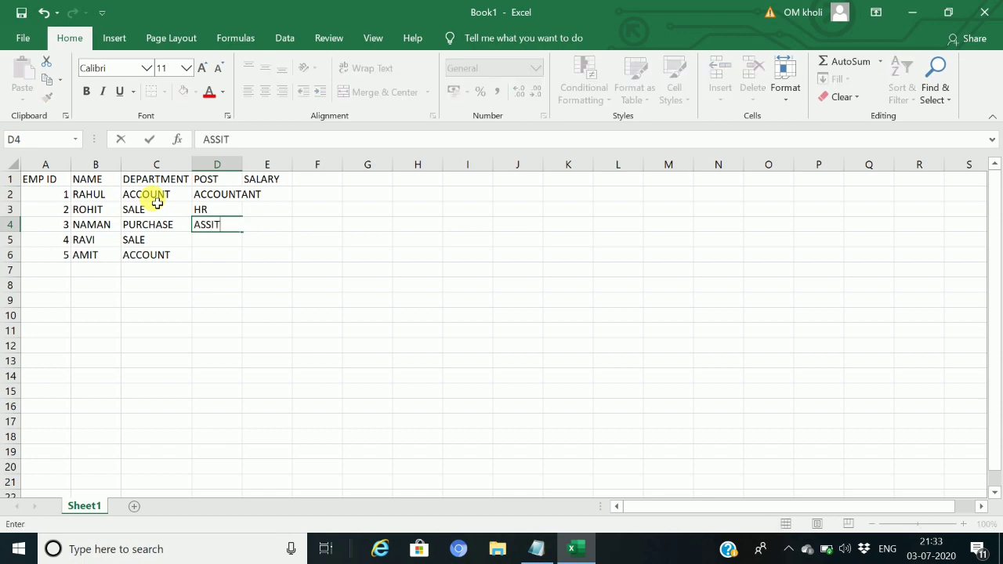
pyautogui.write('ANT')
pyautogui.press('Return')
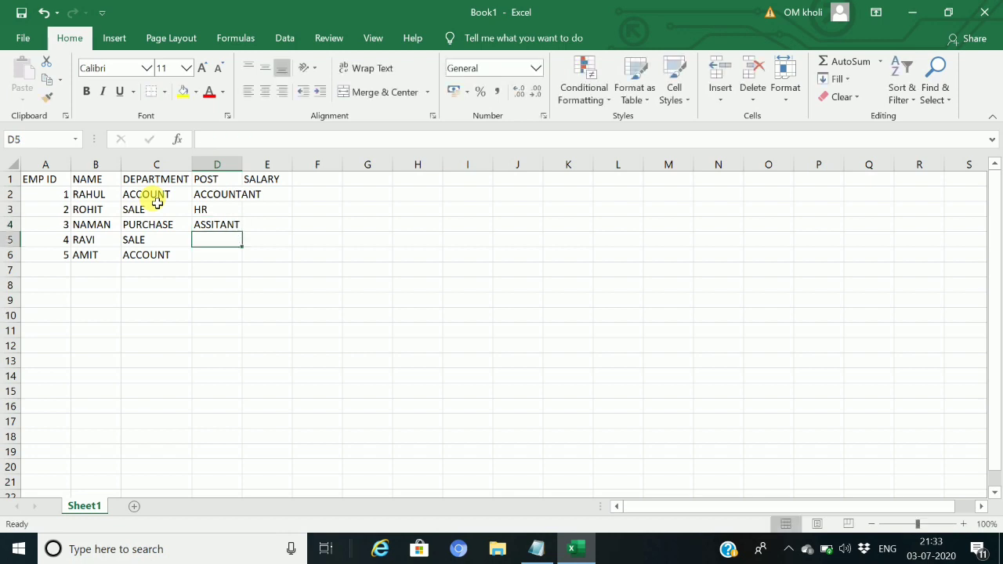
pyautogui.write('A')
pyautogui.press('Return')
pyautogui.press('Up')
pyautogui.write('ACCOUNTANT')
pyautogui.press('Return')
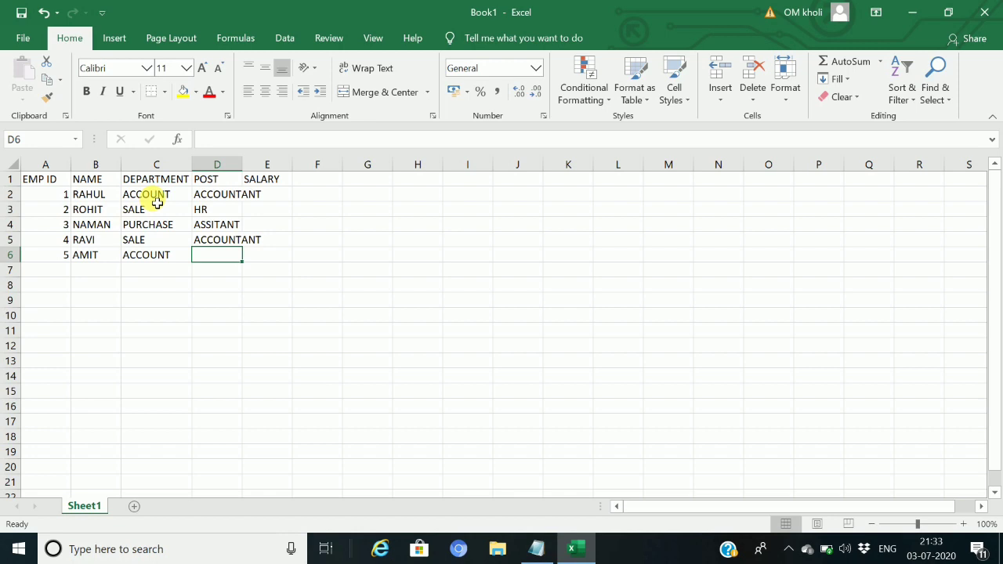
pyautogui.write('HR')
pyautogui.press('Tab')
pyautogui.press('Up')
pyautogui.press('Up')
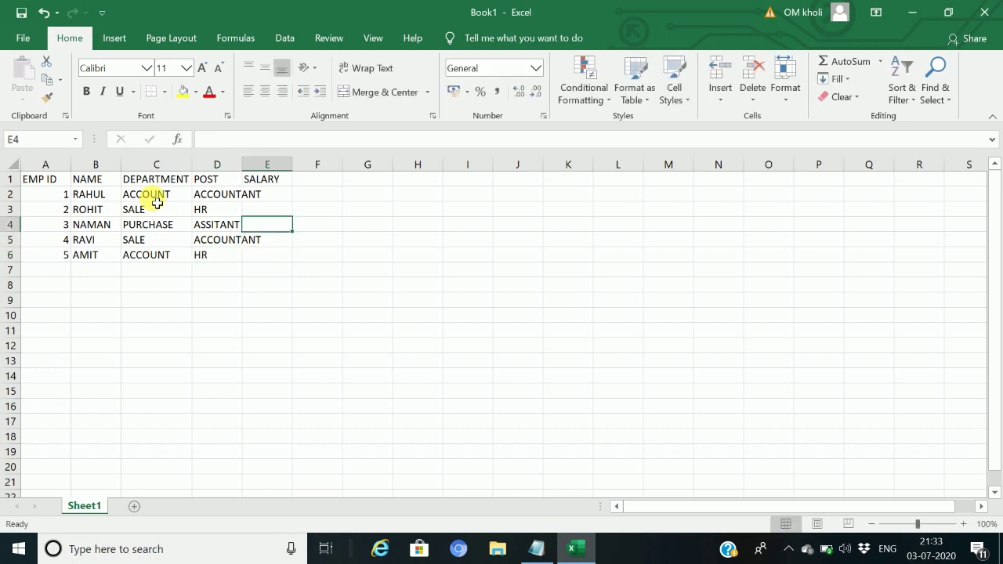
# Autofit the width of column D to the post entries
pyautogui.click(238, 166)
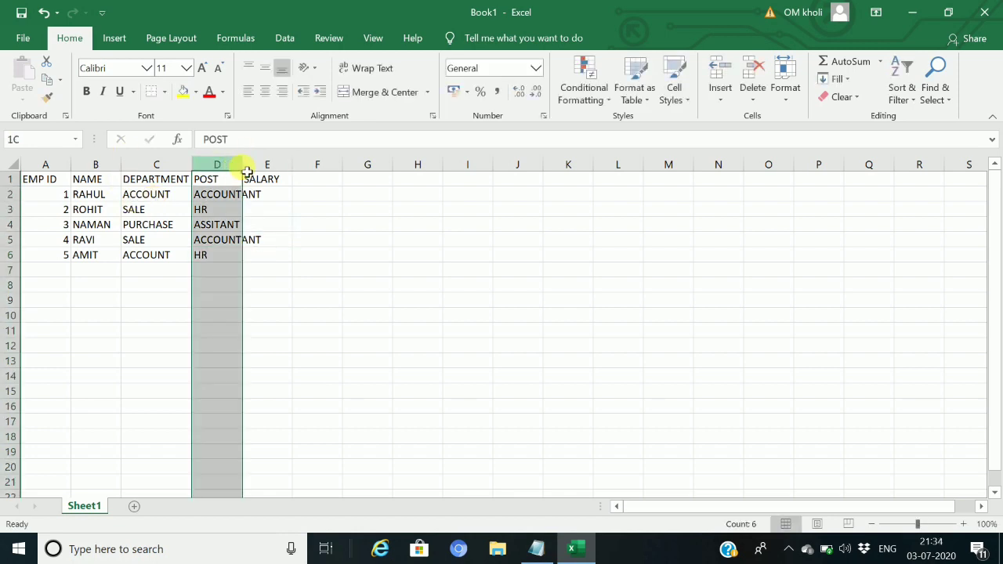
pyautogui.doubleClick(242, 165)
pyautogui.moveTo(251, 165); pyautogui.dragTo(403, 248)
pyautogui.click(403, 245)
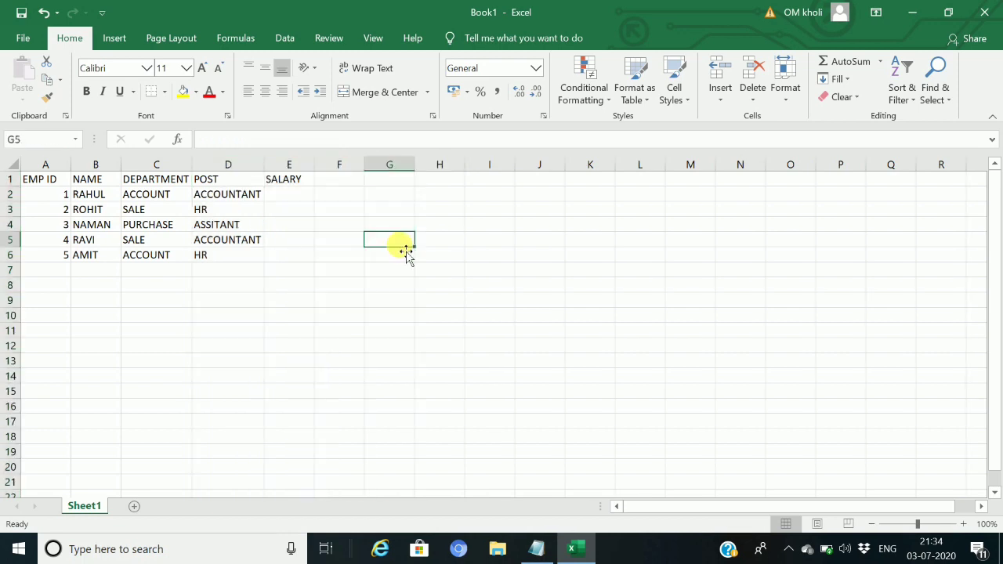
# Enter the salaries 50000, 36000 and 23000 in cells E2 to E4
pyautogui.click(304, 197)
pyautogui.write('50000')
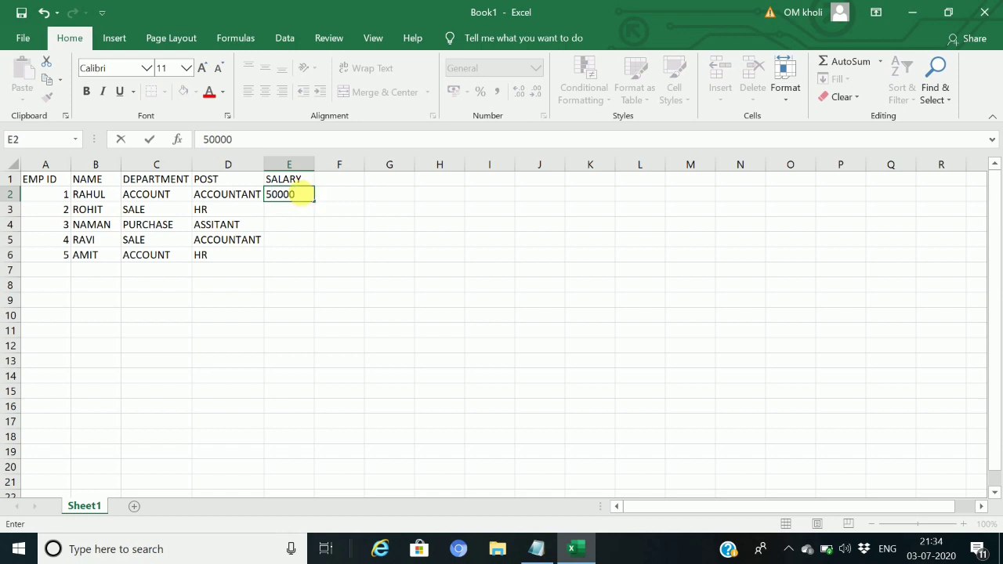
pyautogui.press('Return')
pyautogui.write('3')
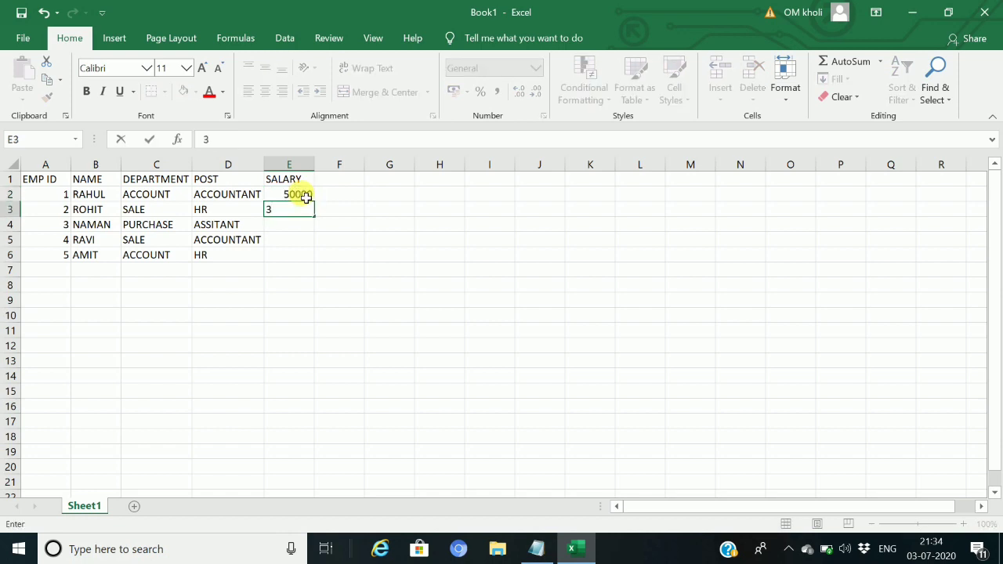
pyautogui.write('6000')
pyautogui.press('Return')
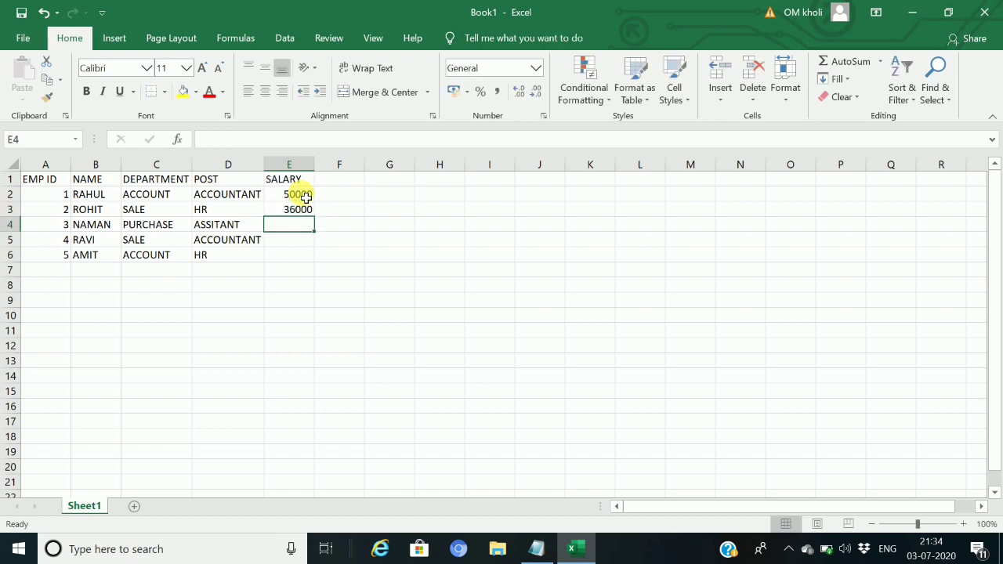
pyautogui.write('23000')
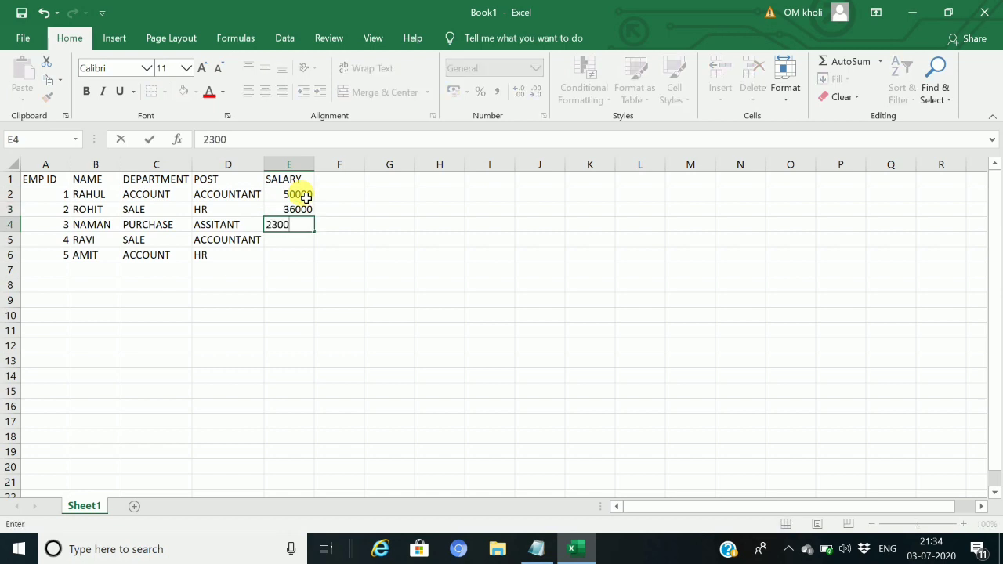
pyautogui.press('Return')
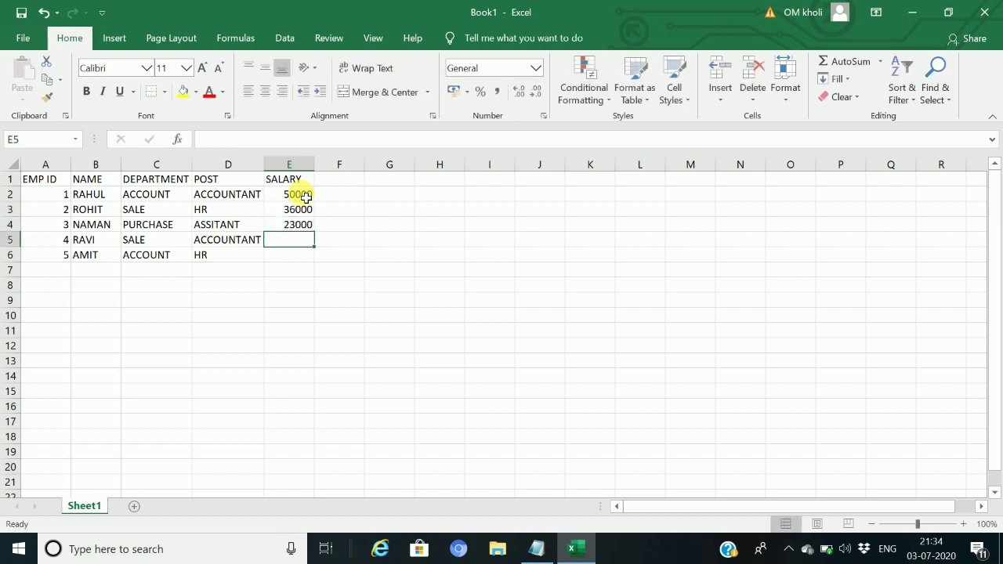
# Enter the salaries 45000 in E5 and 24000 in E6 for the last two employees
pyautogui.write('45000')
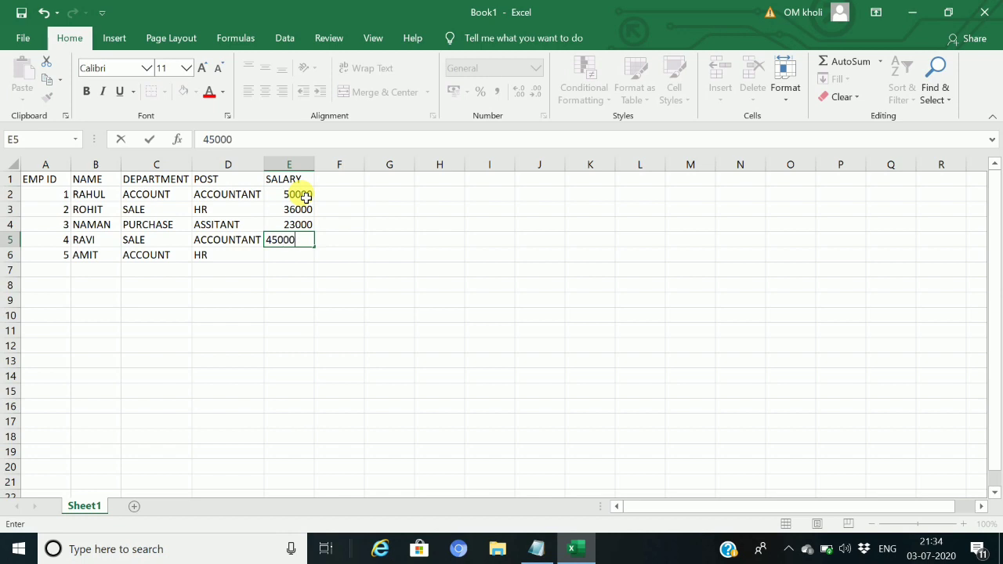
pyautogui.press('Return')
pyautogui.write('24')
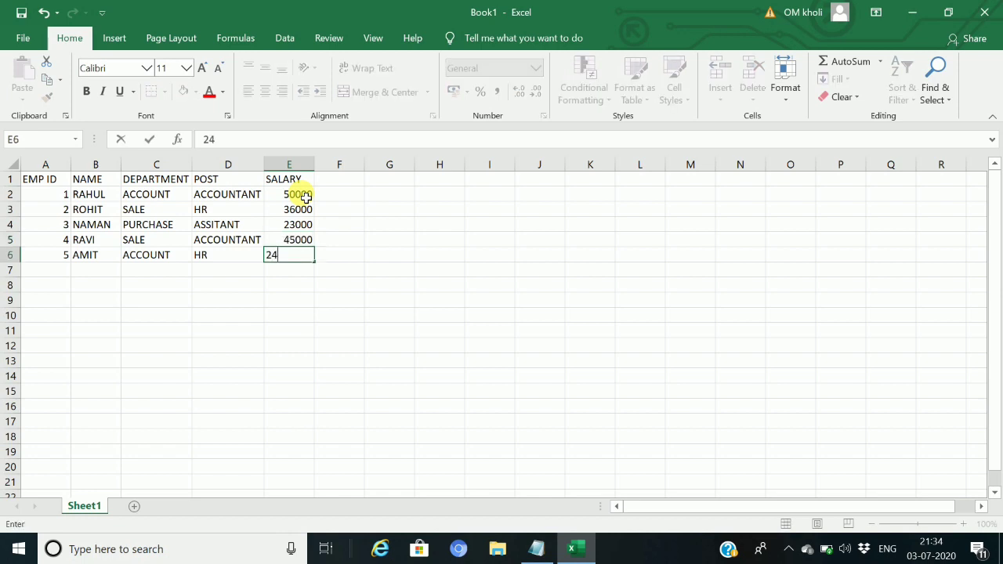
pyautogui.write('000')
pyautogui.press('Return')
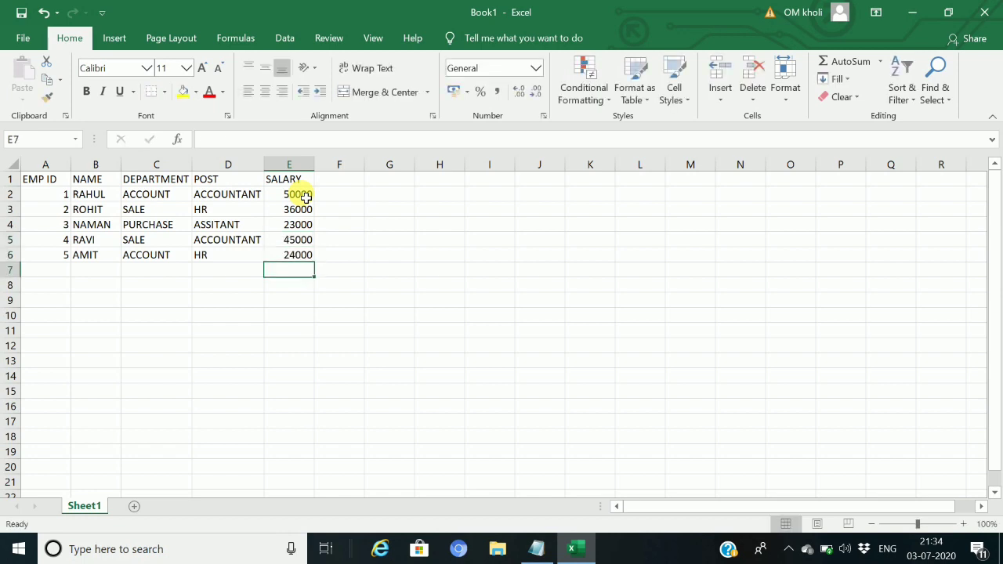
# Add the label TOTAL SALARY in H2 and autofit column H to it
pyautogui.click(436, 271)
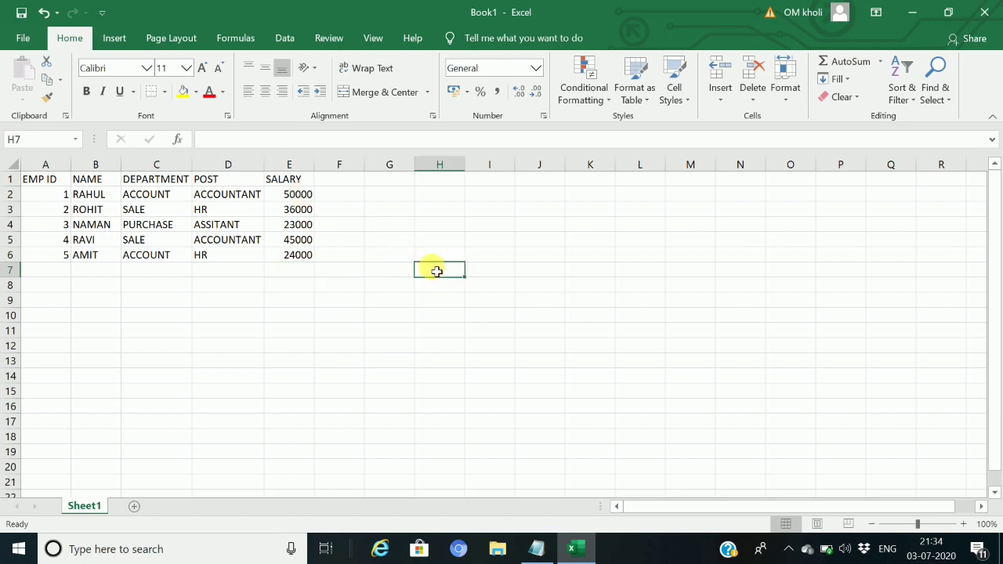
pyautogui.click(446, 201)
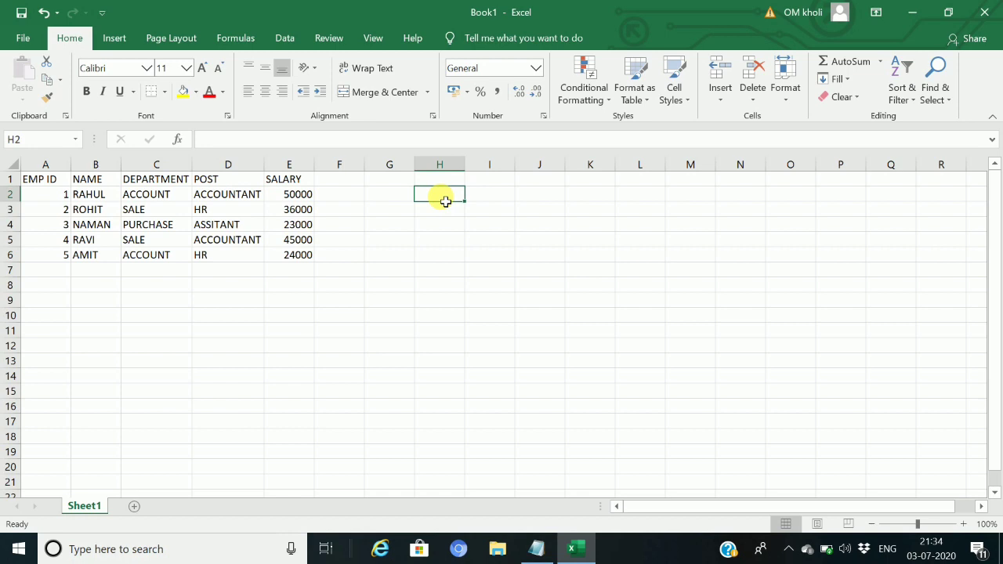
pyautogui.write('TOTAL')
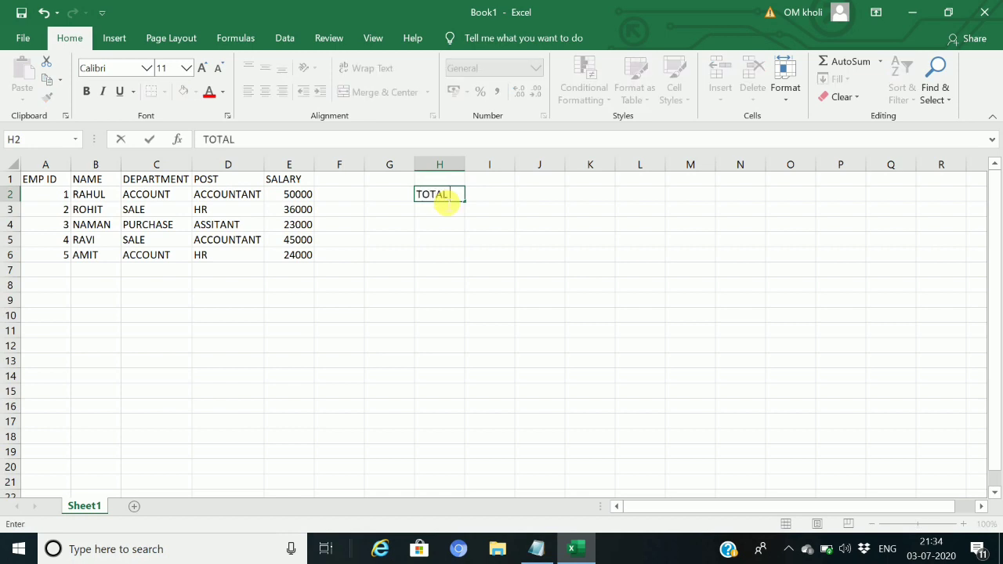
pyautogui.write(' SALARY')
pyautogui.press('Tab')
pyautogui.click(445, 201)
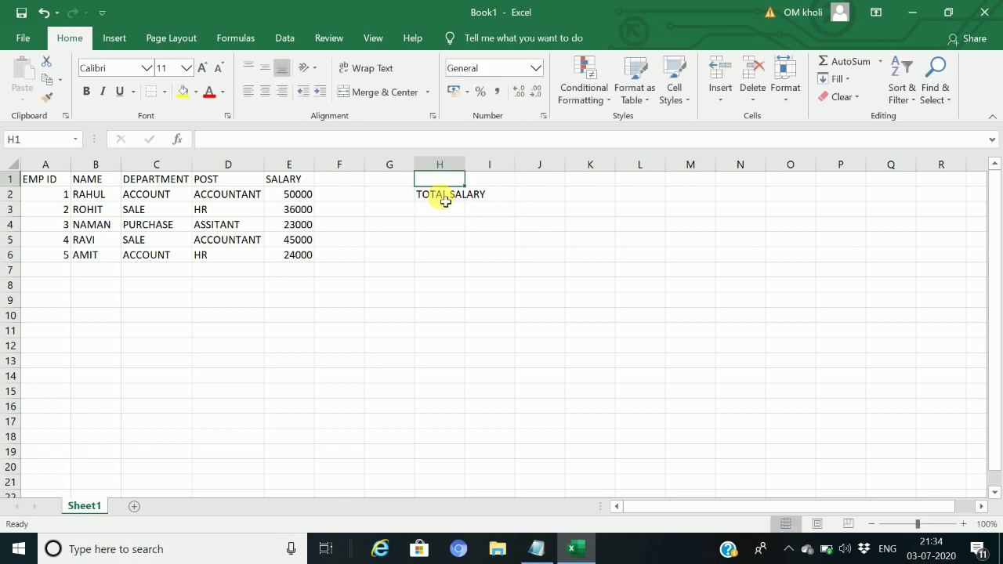
pyautogui.doubleClick(475, 165)
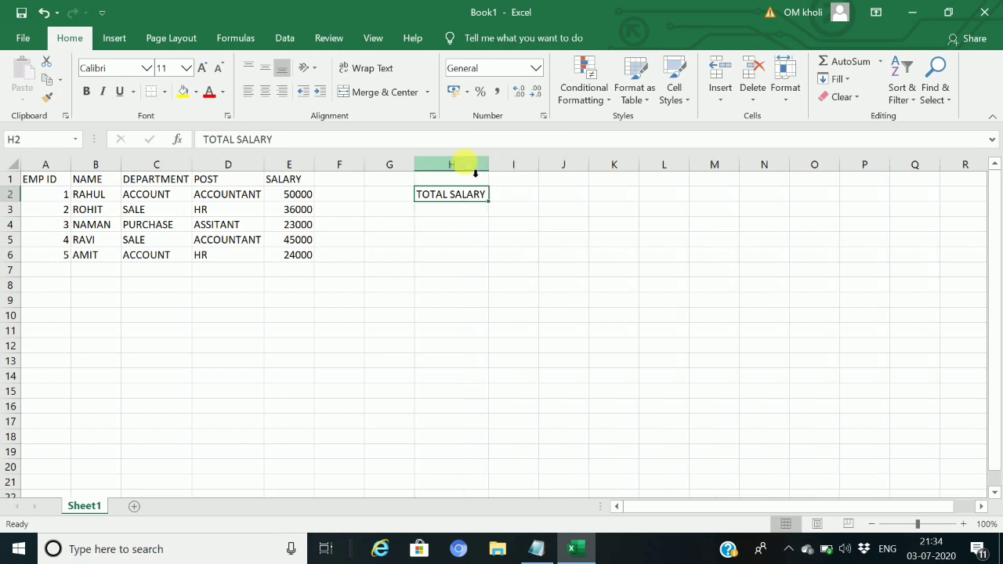
# Total all the salaries in H3 with the formula =SUM(E2:E6)
pyautogui.click(485, 211)
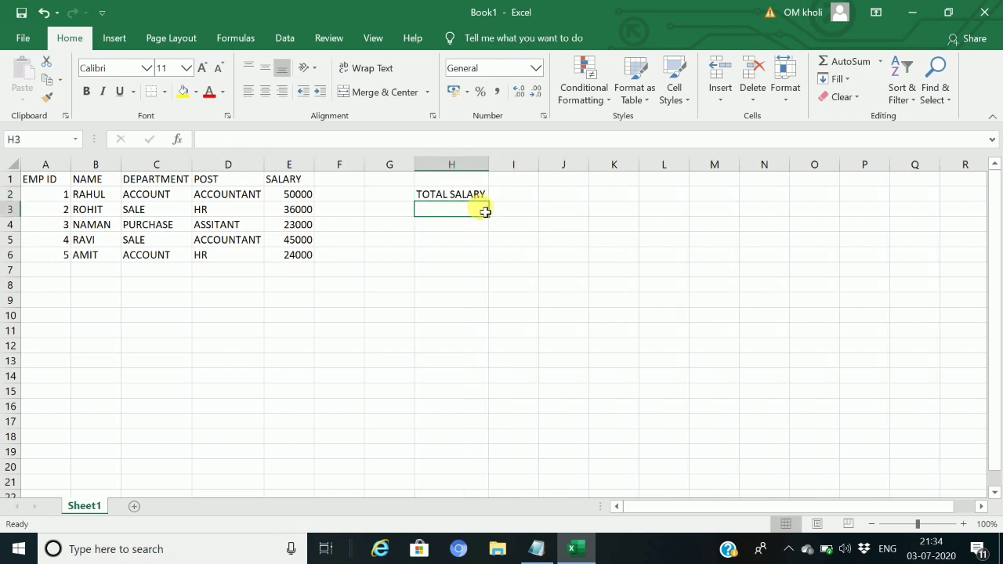
pyautogui.write('=')
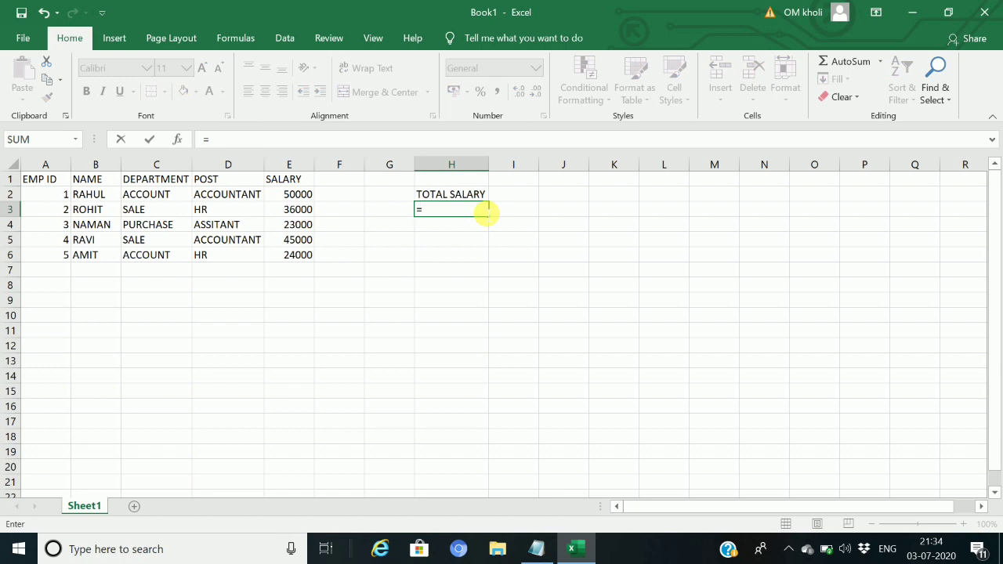
pyautogui.write('SU')
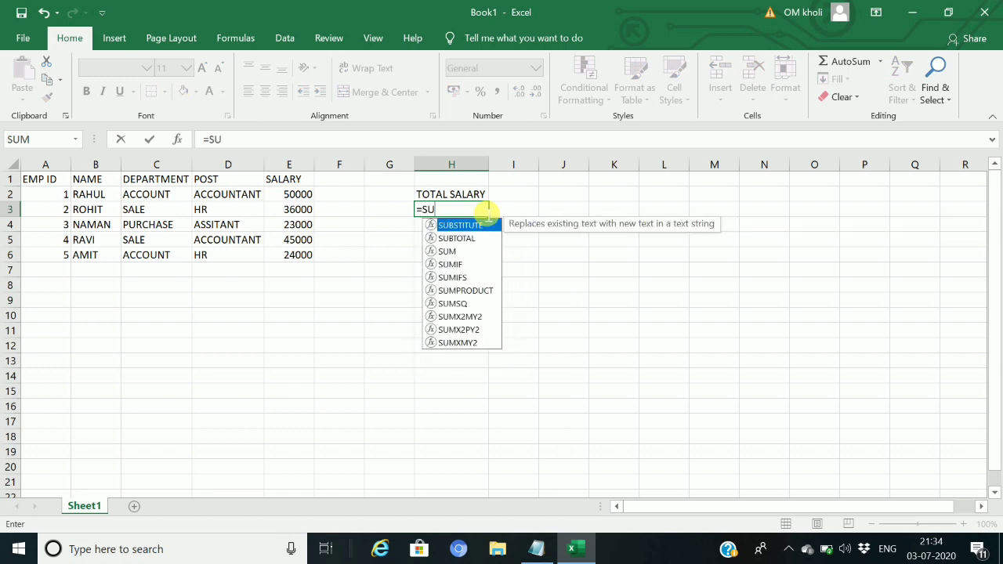
pyautogui.write('M(')
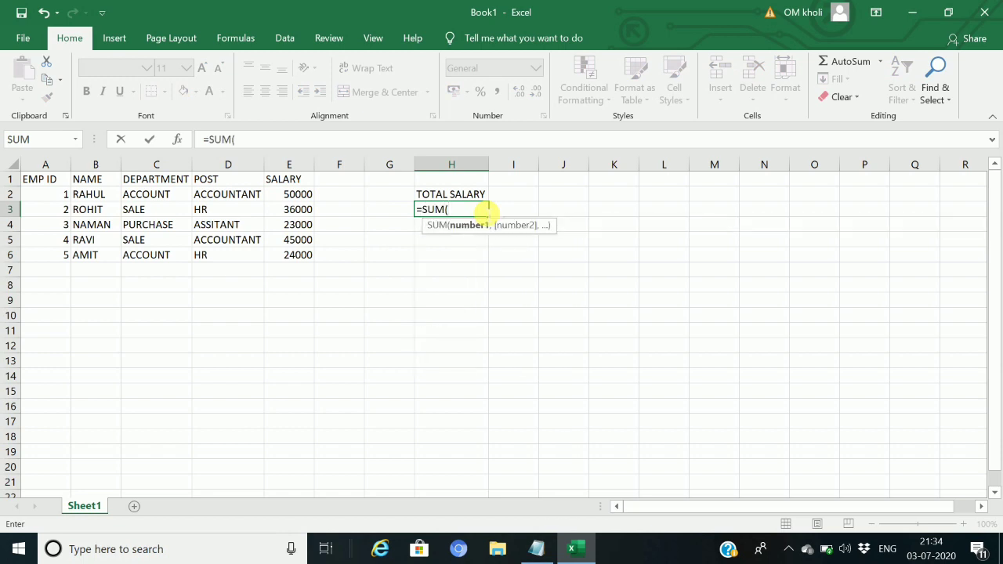
pyautogui.press('Left')
pyautogui.press('Left')
pyautogui.press('Left')
pyautogui.press('Up')
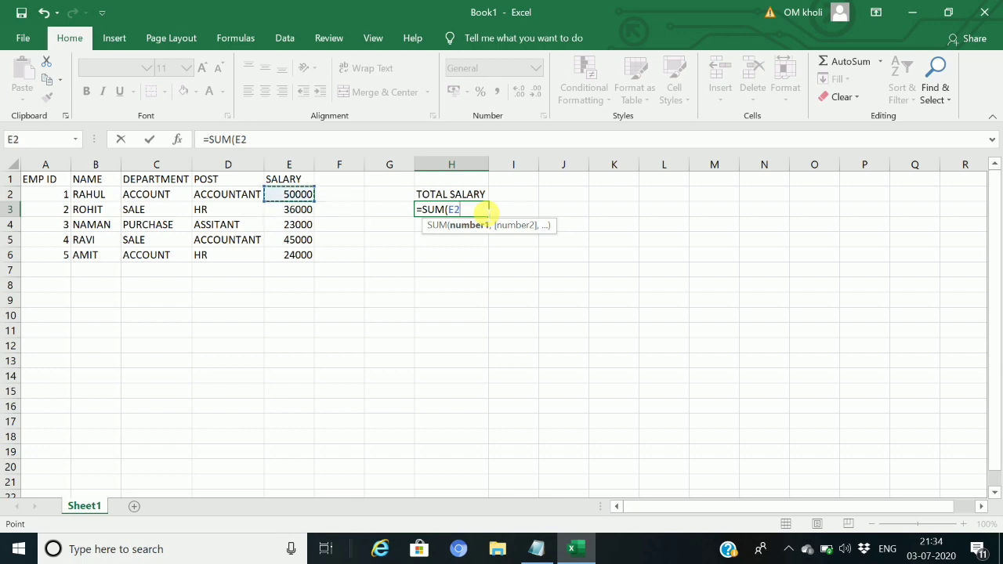
pyautogui.hotkey('shift', 'Down')
pyautogui.hotkey('shift', 'Down')
pyautogui.hotkey('shift', 'Down')
pyautogui.hotkey('shift', 'Down')
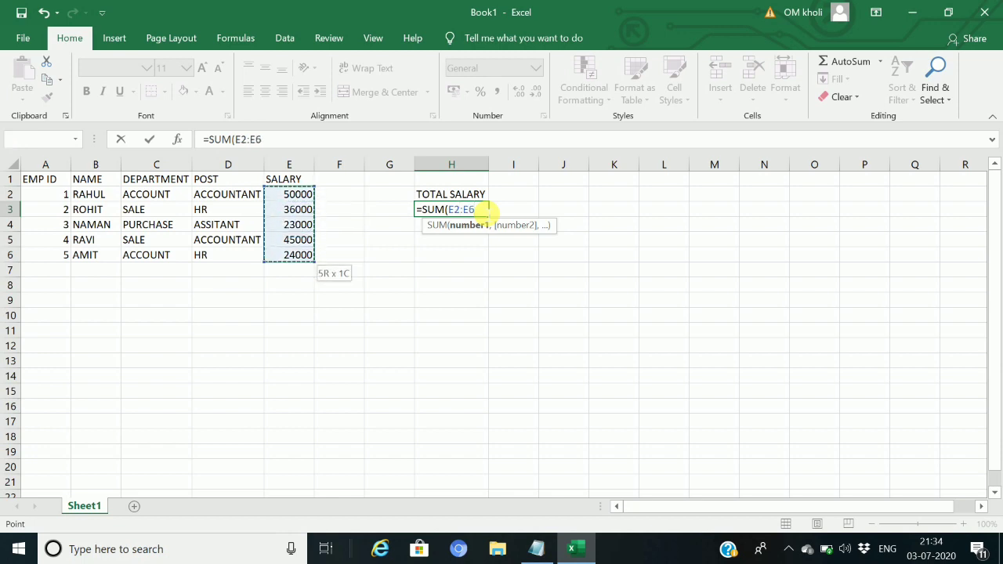
pyautogui.write(')')
pyautogui.press('Return')
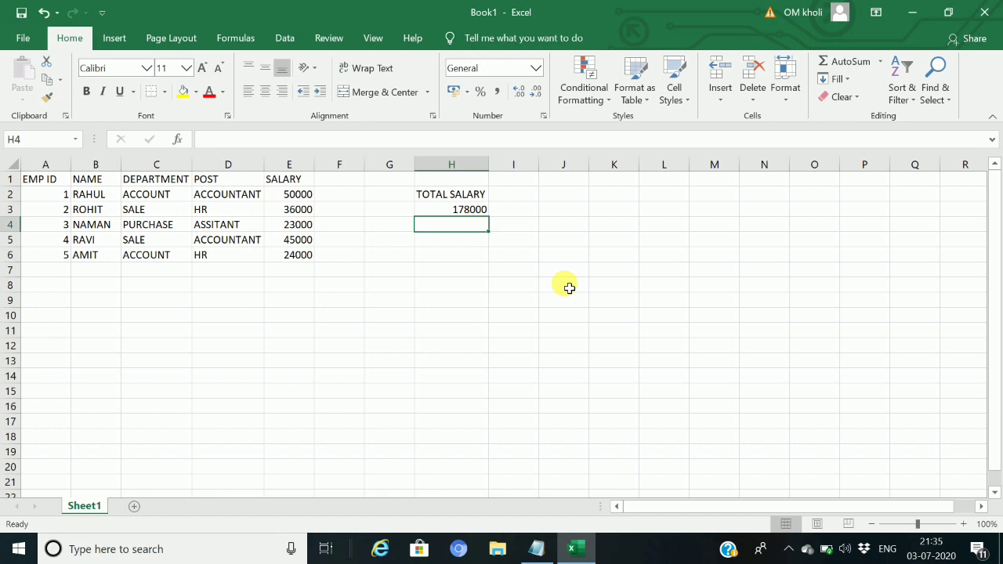
# Merge and center cells J2 and K2 into one heading cell
pyautogui.click(576, 200)
pyautogui.moveTo(578, 201); pyautogui.dragTo(608, 198)
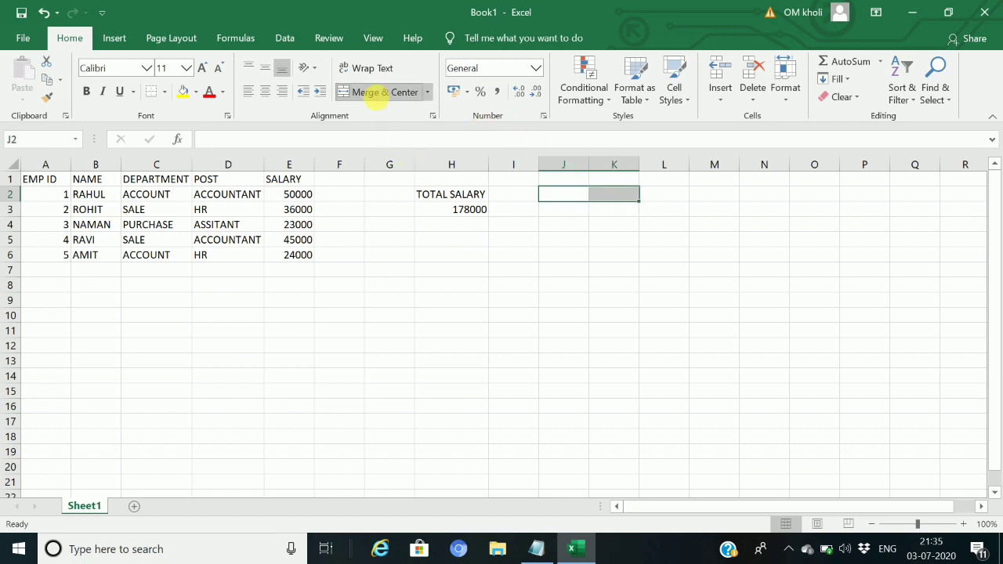
pyautogui.click(378, 93)
pyautogui.moveTo(585, 227); pyautogui.dragTo(582, 200)
pyautogui.click(583, 200)
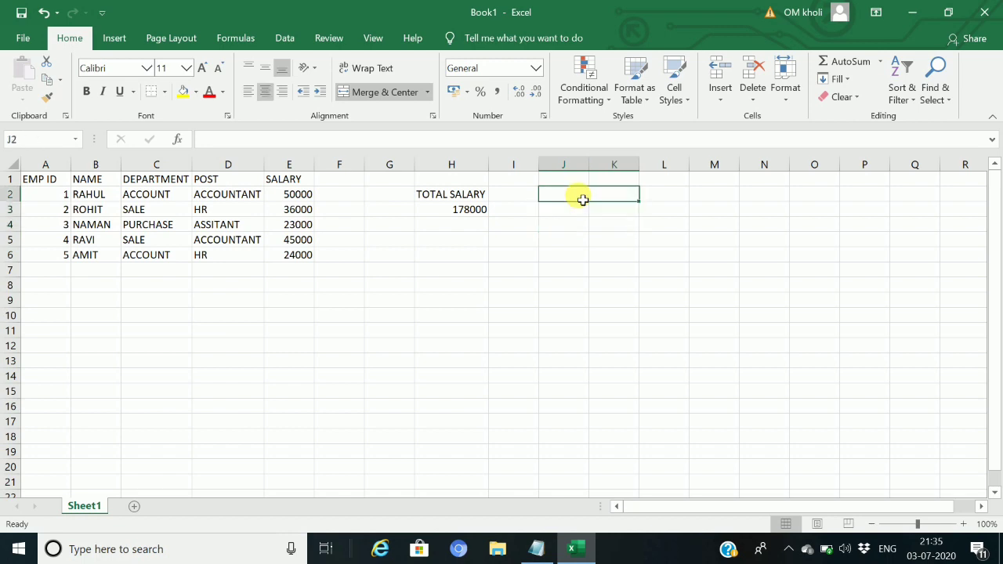
# Enter the heading TOTAL SALARY DEPARTMENT WISE in the merged cell J2:K2
pyautogui.write('TA')
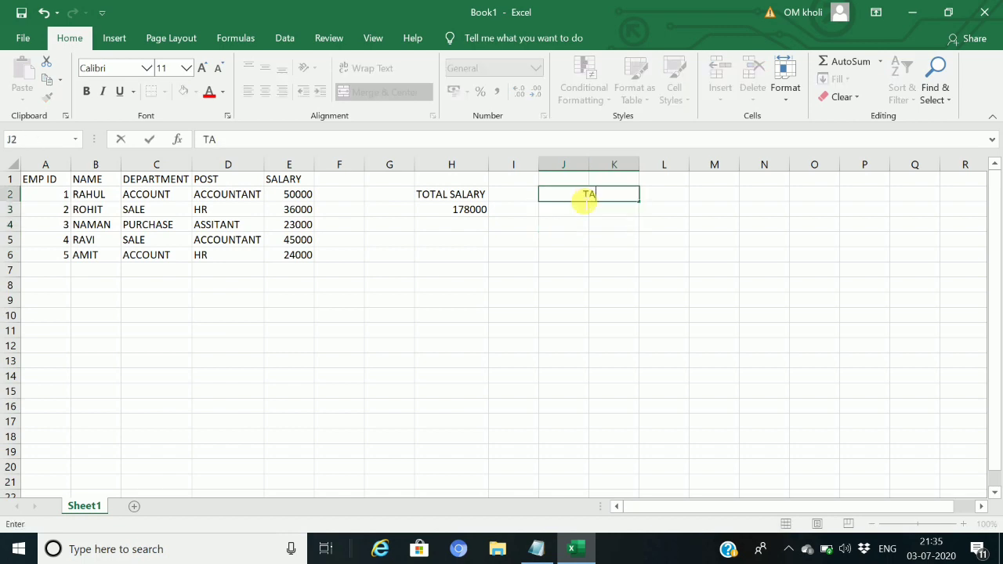
pyautogui.press('BackSpace')
pyautogui.write('OTAL SALARY')
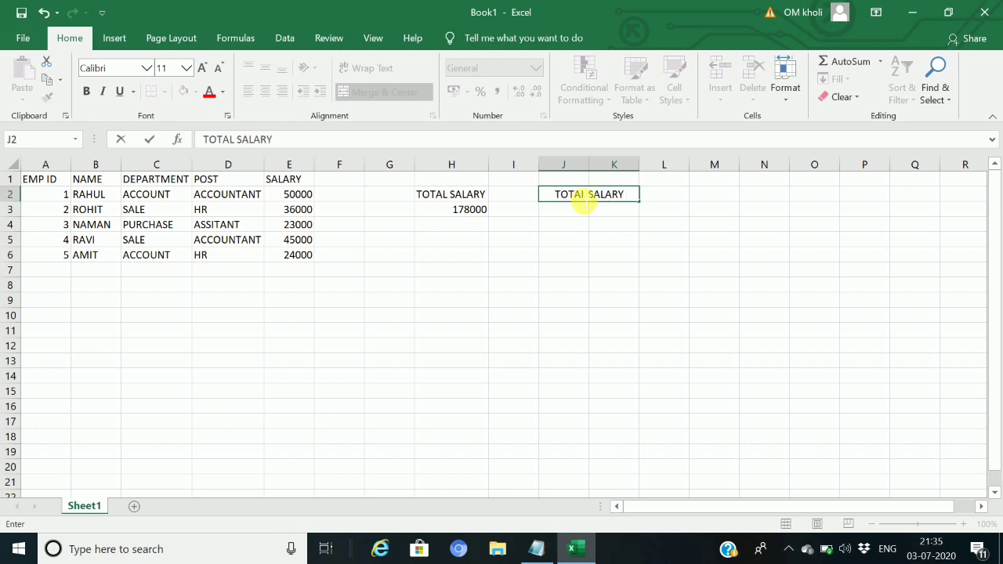
pyautogui.write(' DE')
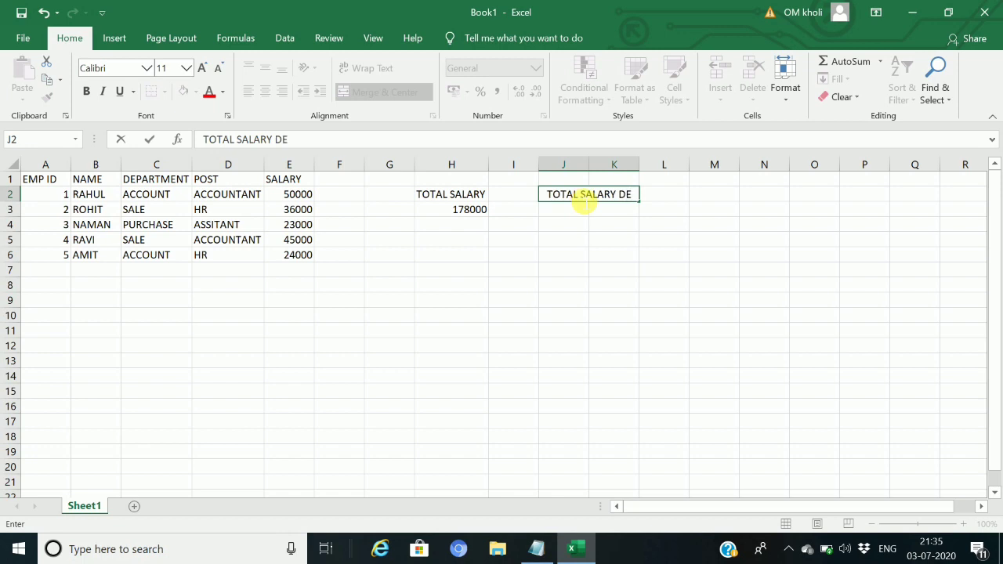
pyautogui.write('PARTME')
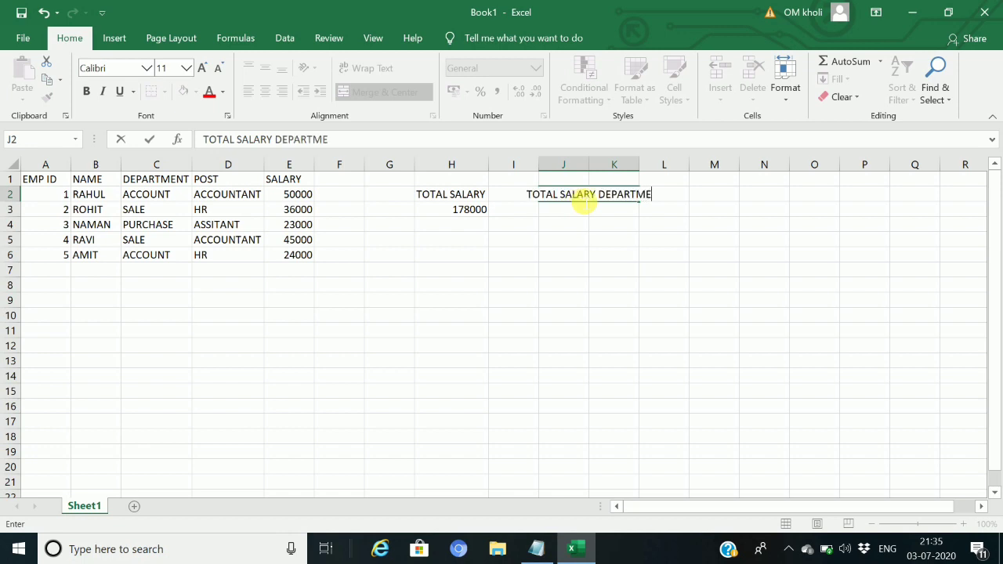
pyautogui.write('NT WISE')
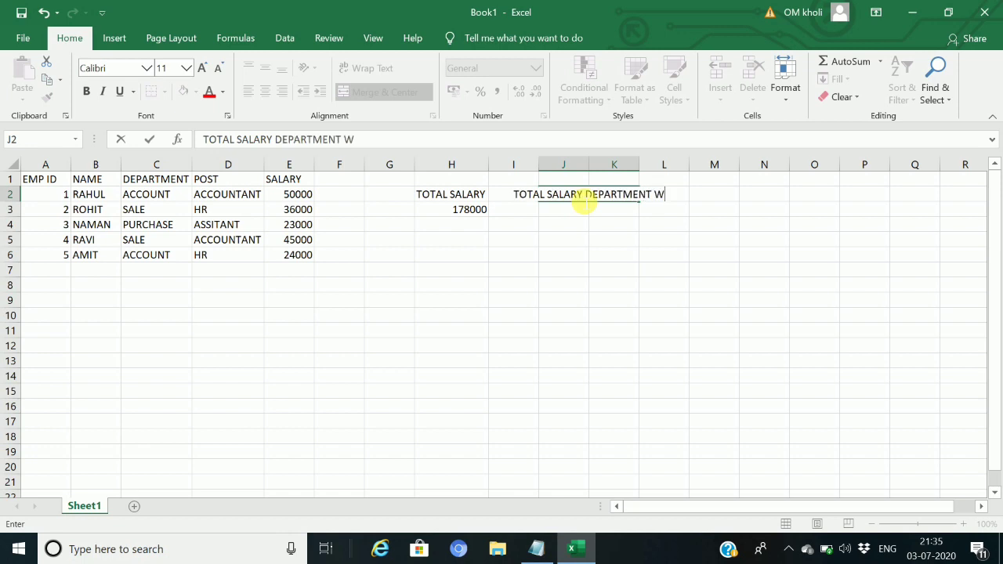
pyautogui.click(637, 166)
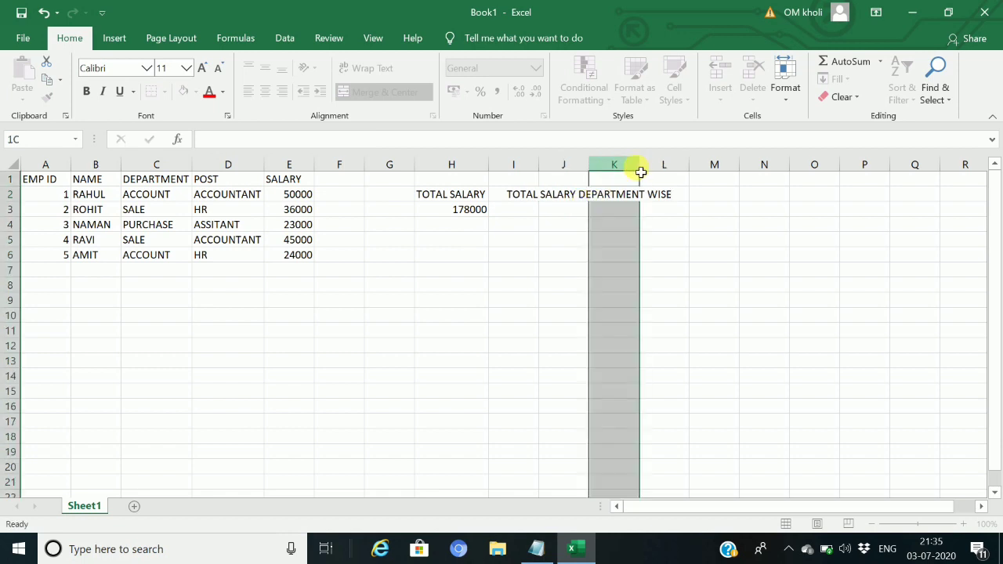
# Try to autofit column K to the merged heading, undoing and redoing the heading entry along the way
pyautogui.doubleClick(639, 165)
pyautogui.doubleClick(639, 164)
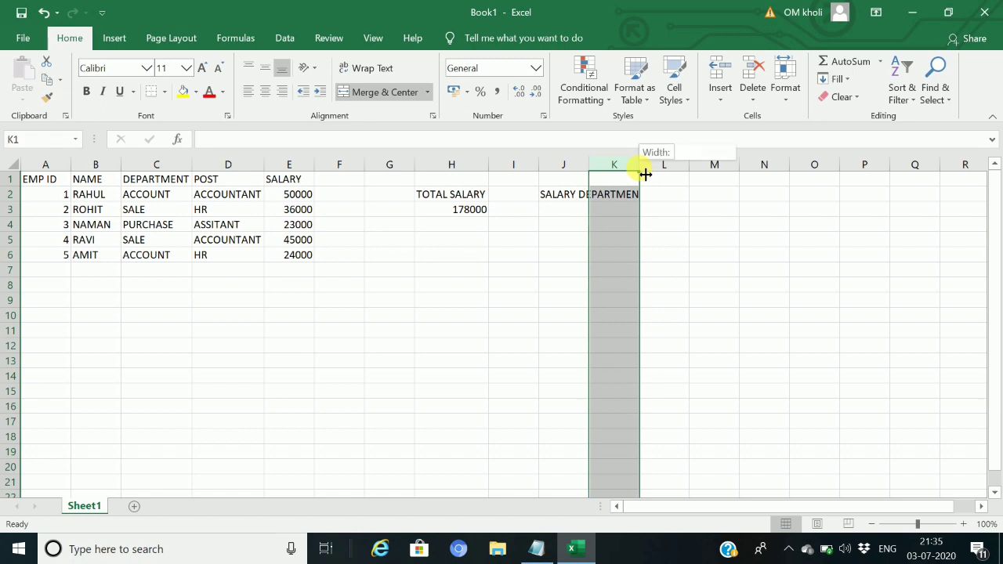
pyautogui.moveTo(636, 164); pyautogui.dragTo(646, 169)
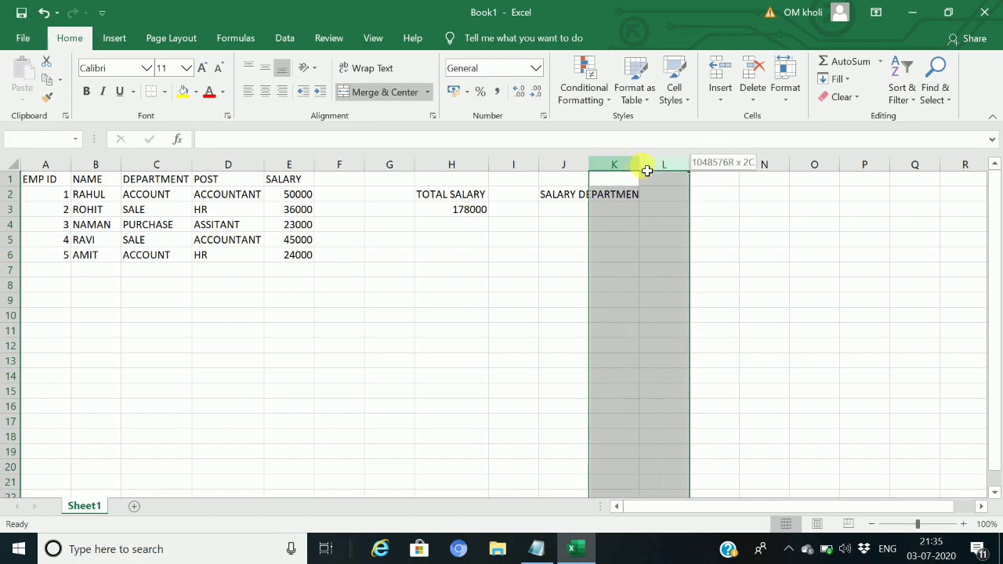
pyautogui.doubleClick(641, 170)
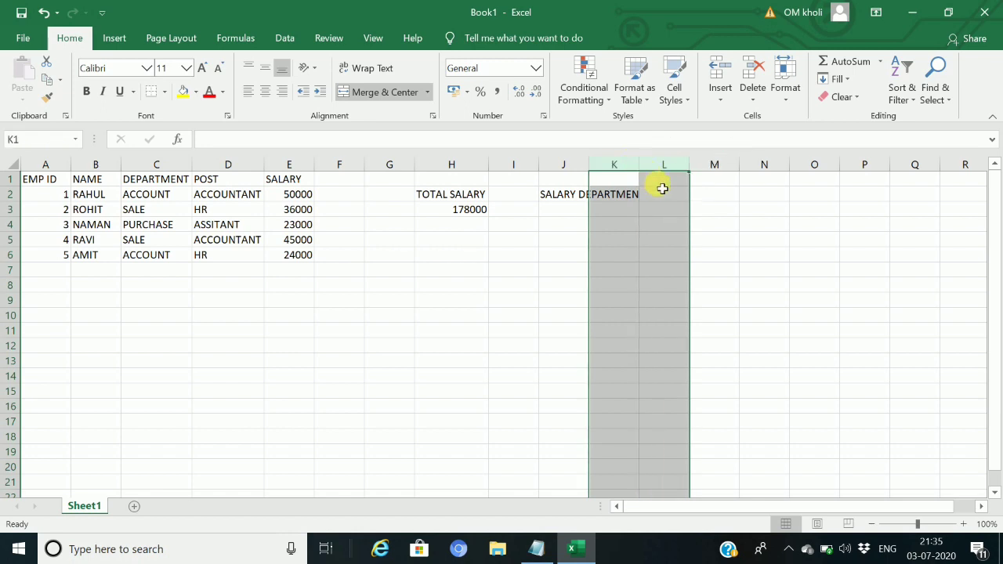
pyautogui.click(573, 244)
pyautogui.hotkey('ctrl', 'z')
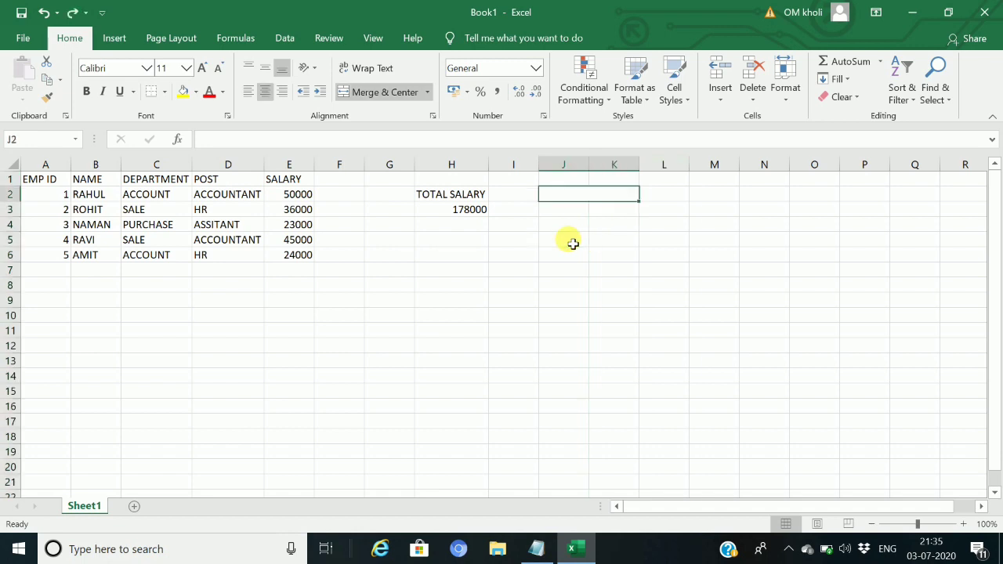
pyautogui.hotkey('ctrl', 'y')
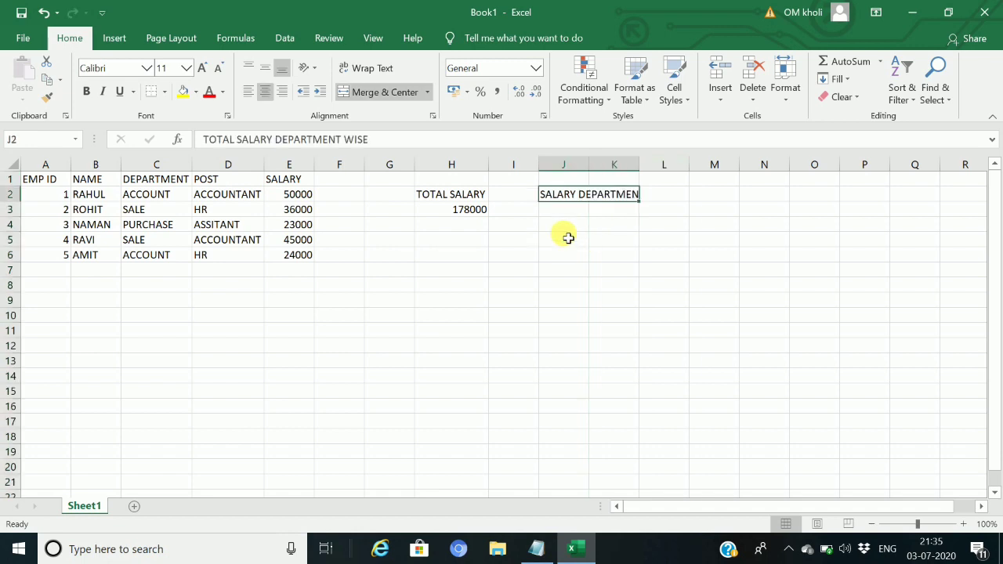
pyautogui.click(647, 165)
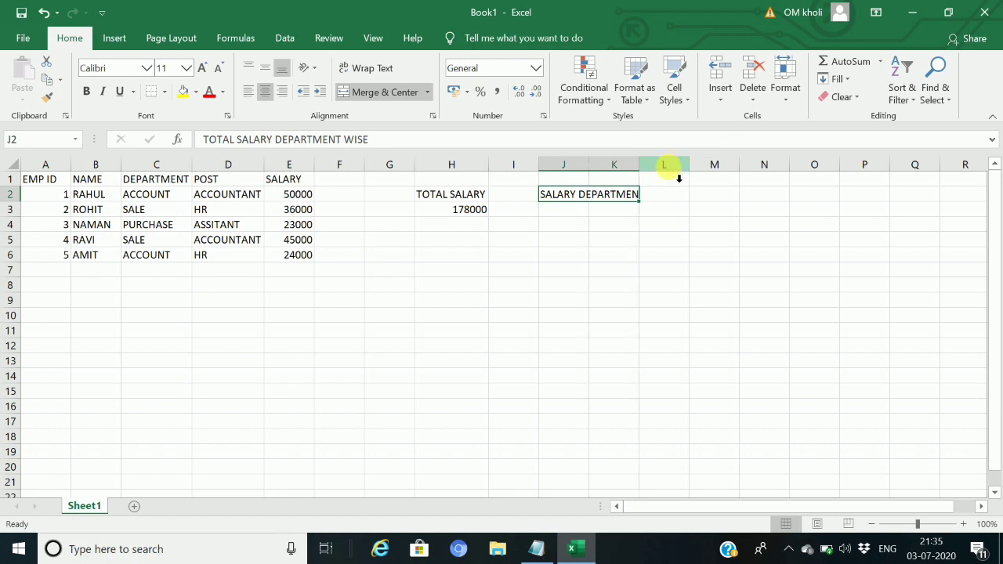
pyautogui.rightClick(641, 169)
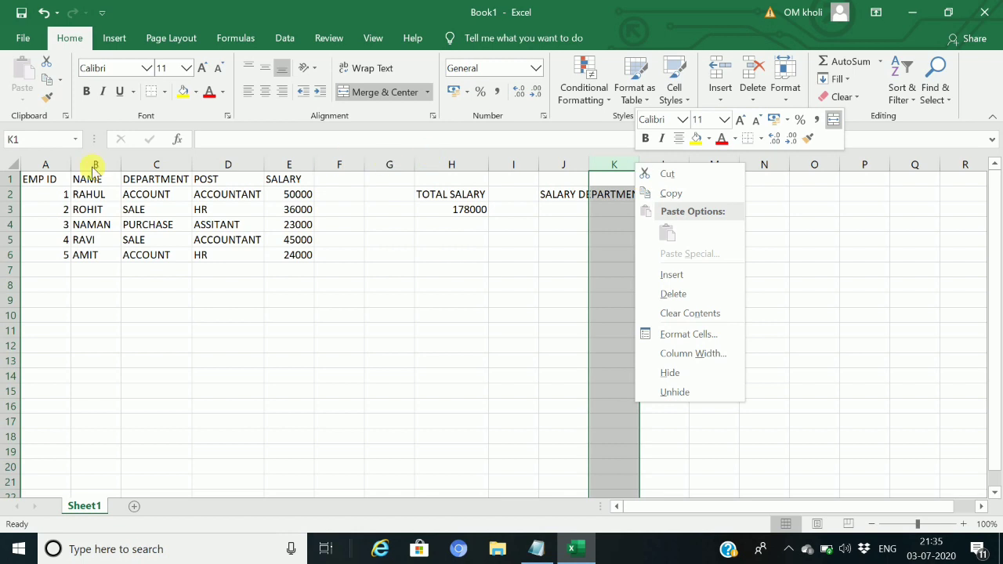
# Autofit all columns of the sheet, and widen column K until the full merged heading fits
pyautogui.click(15, 166)
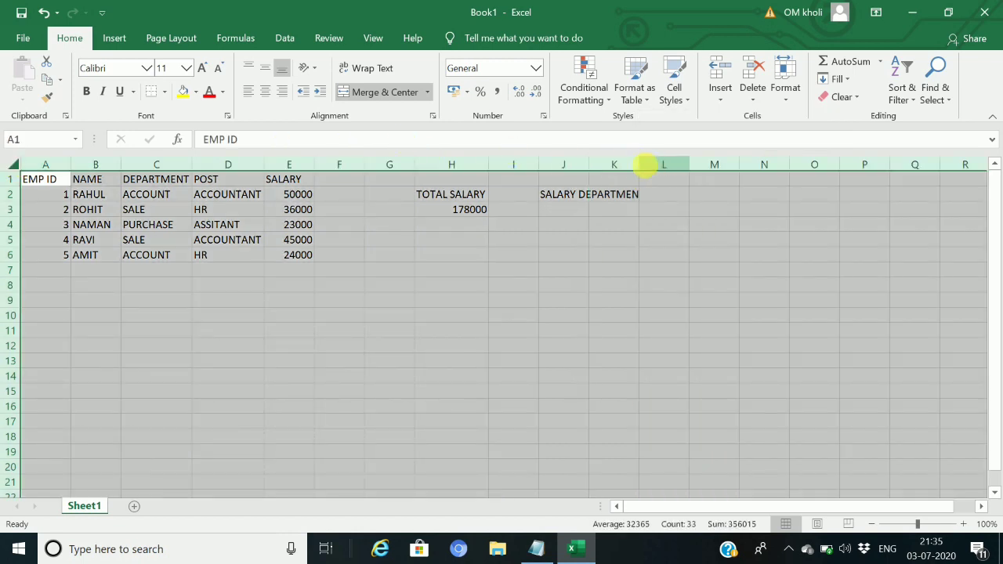
pyautogui.doubleClick(640, 164)
pyautogui.click(641, 172)
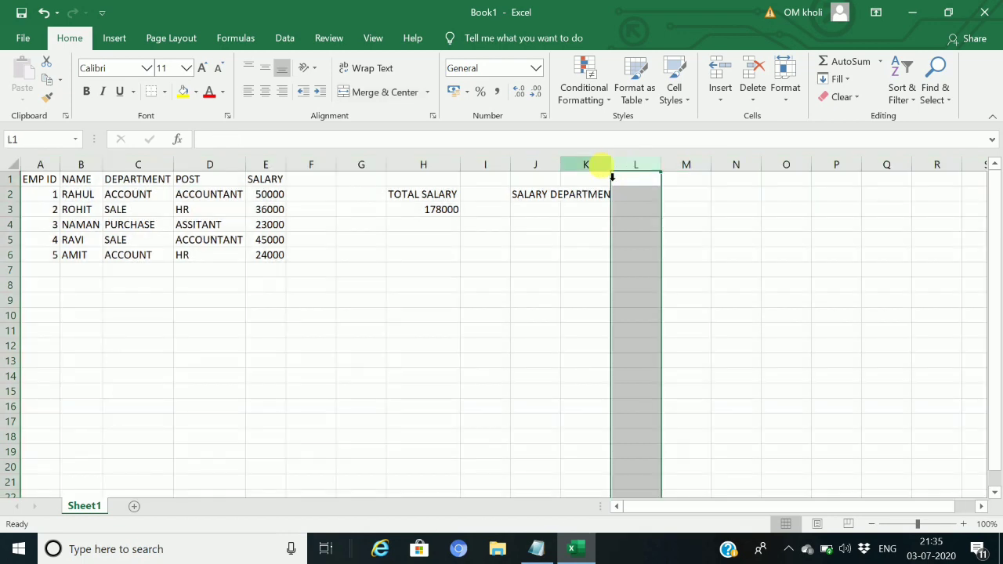
pyautogui.moveTo(612, 173); pyautogui.dragTo(691, 178)
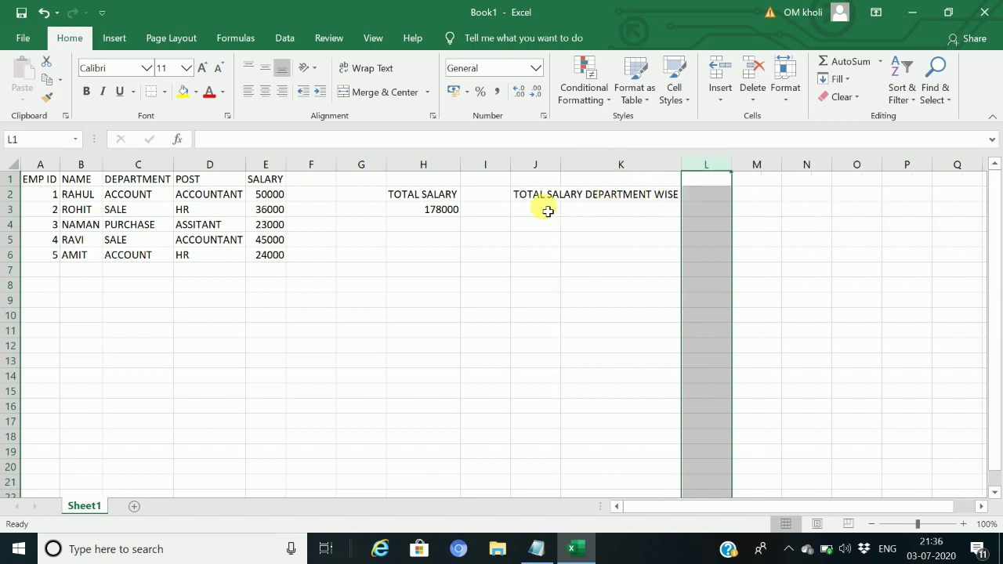
# Copy the department entries in C2:C6 to the cells starting at J3 and widen column J to fit them
pyautogui.click(548, 212)
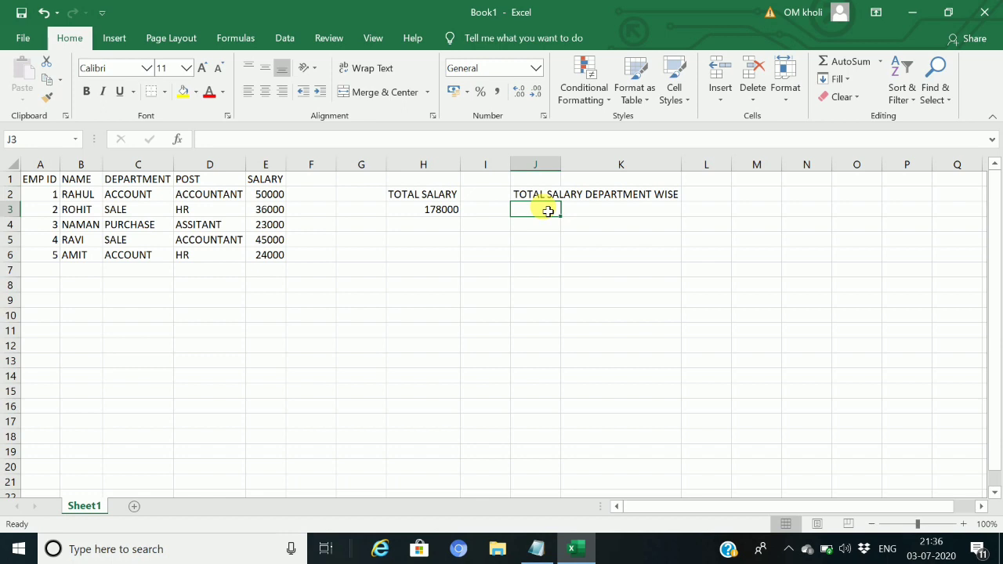
pyautogui.click(158, 201)
pyautogui.hotkey('shift', 'Down')
pyautogui.hotkey('shift', 'Down')
pyautogui.hotkey('shift', 'Down')
pyautogui.hotkey('shift', 'Down')
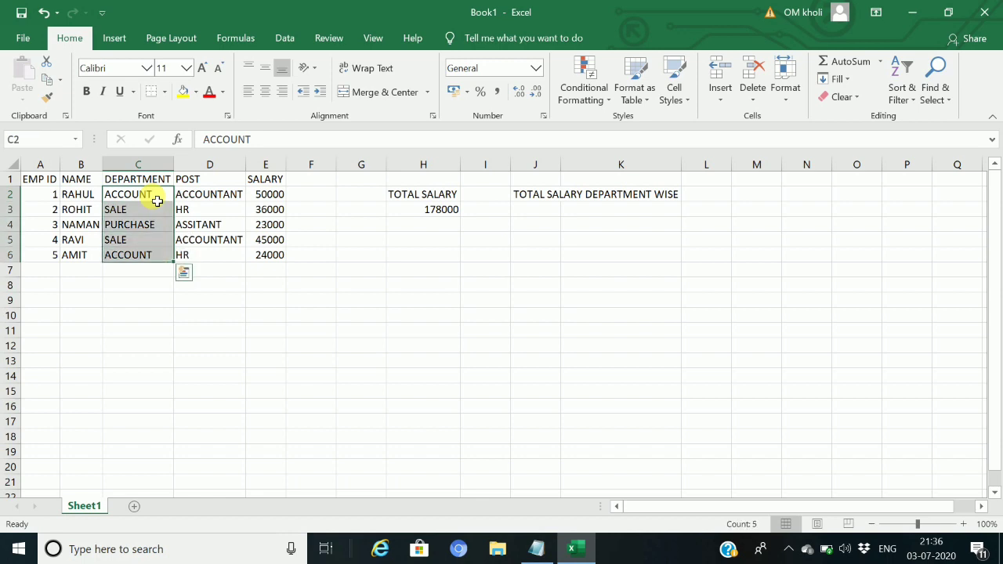
pyautogui.hotkey('ctrl', 'c')
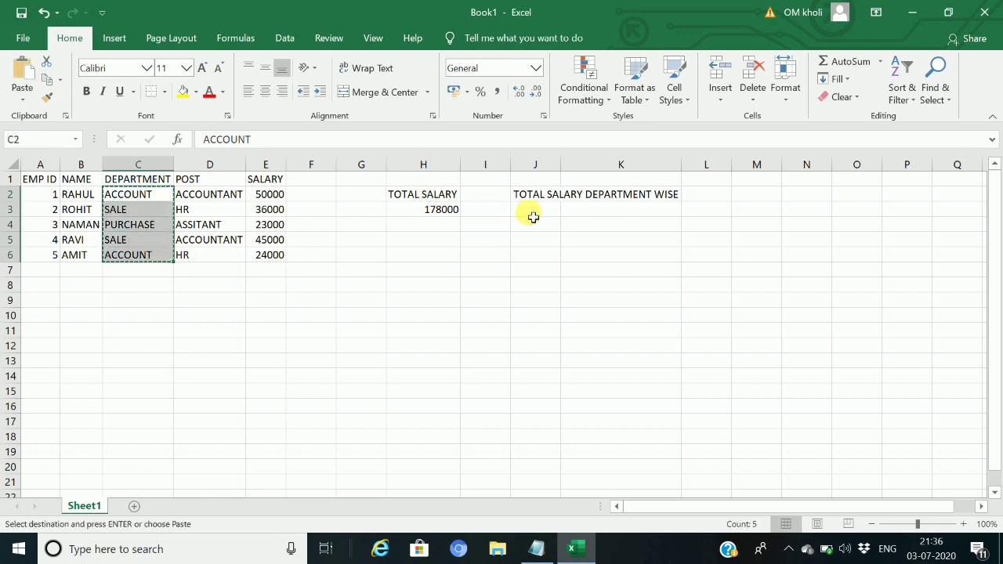
pyautogui.click(533, 217)
pyautogui.hotkey('ctrl', 'v')
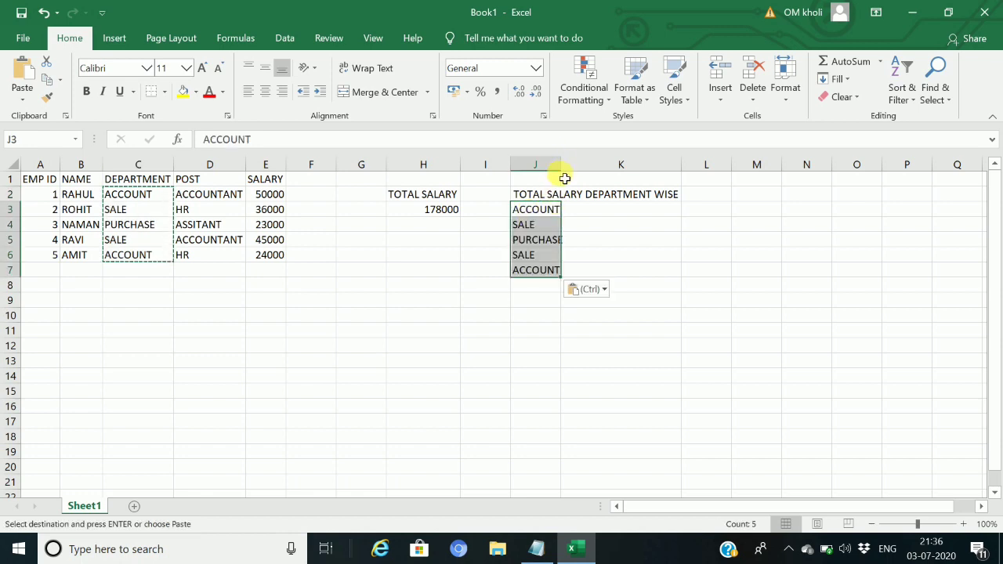
pyautogui.moveTo(561, 166); pyautogui.dragTo(561, 166)
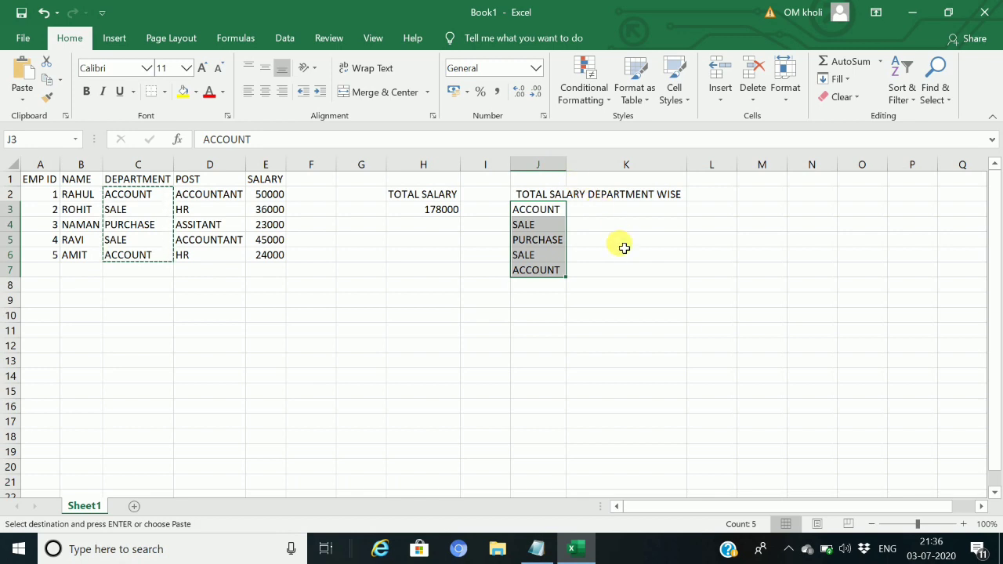
# Remove the duplicate departments from J3:J7, continuing with the current selection only
pyautogui.click(285, 38)
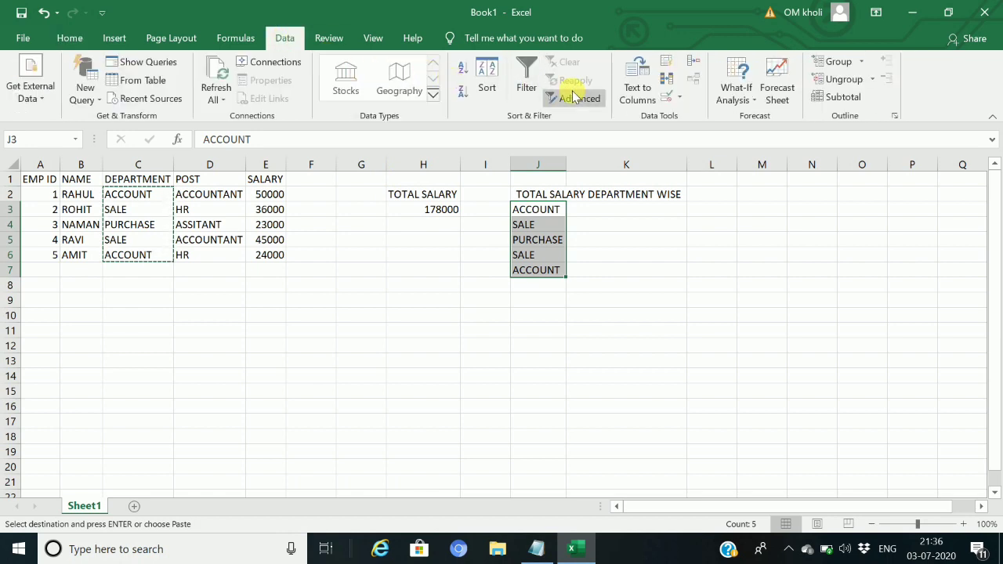
pyautogui.click(666, 82)
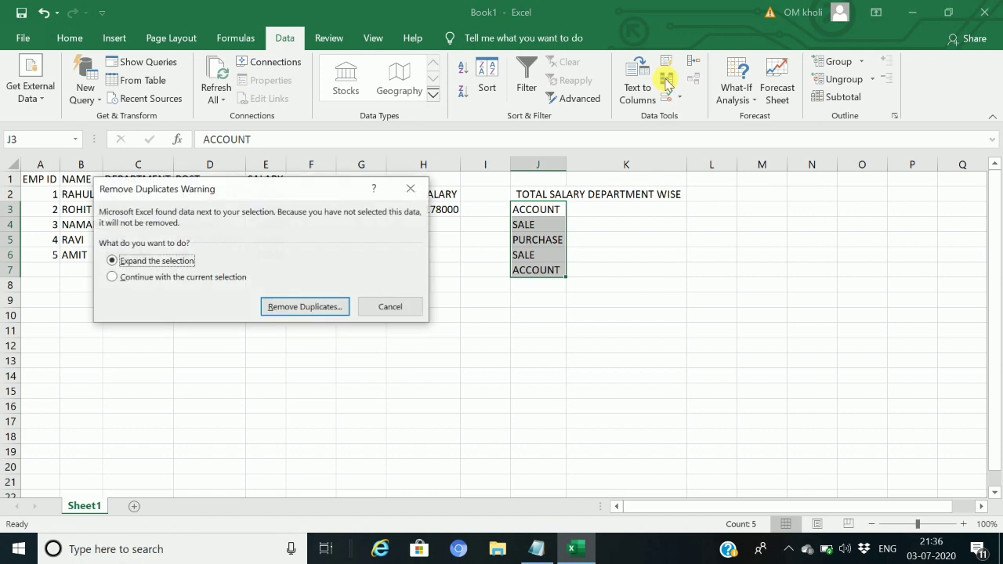
pyautogui.click(174, 281)
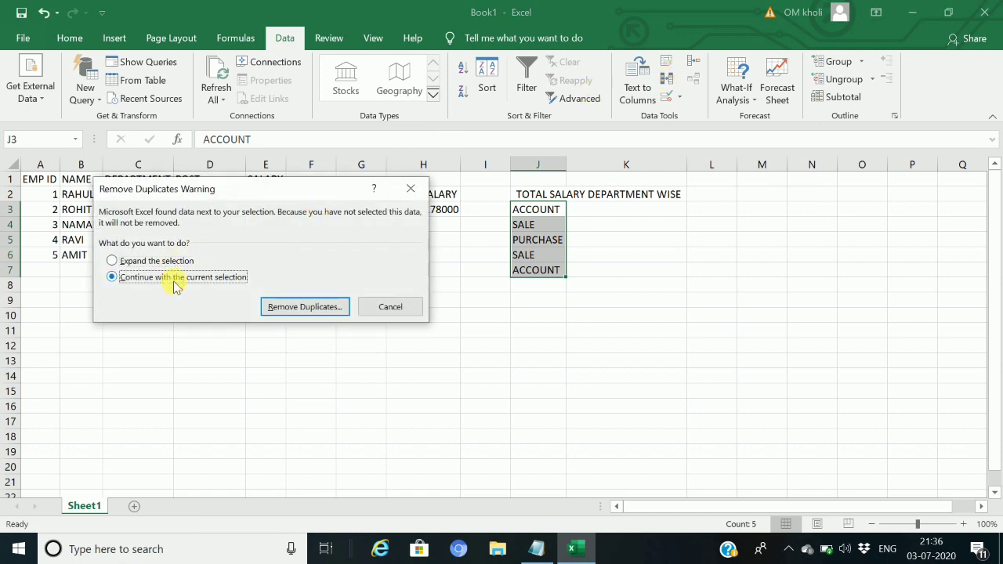
pyautogui.click(284, 306)
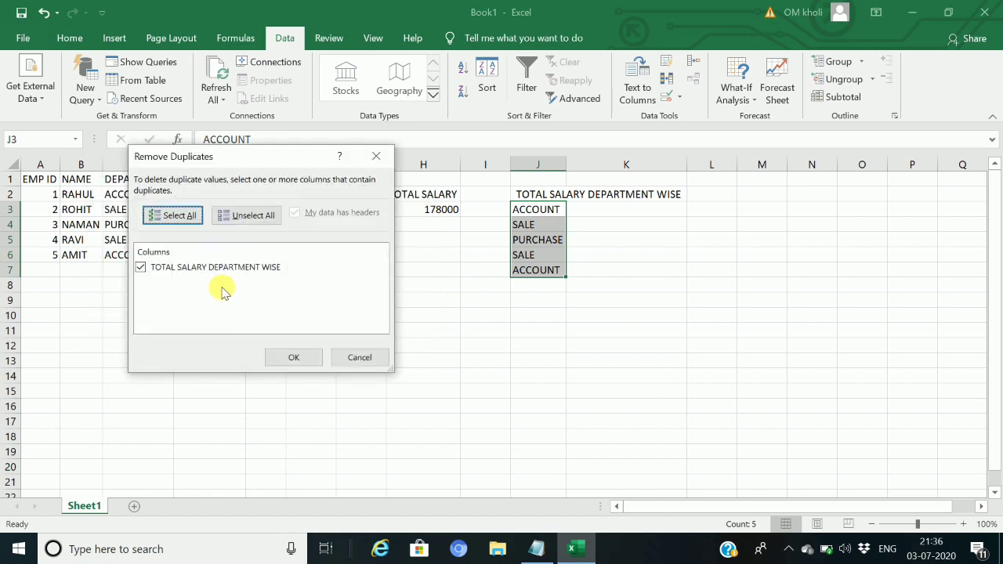
pyautogui.click(311, 362)
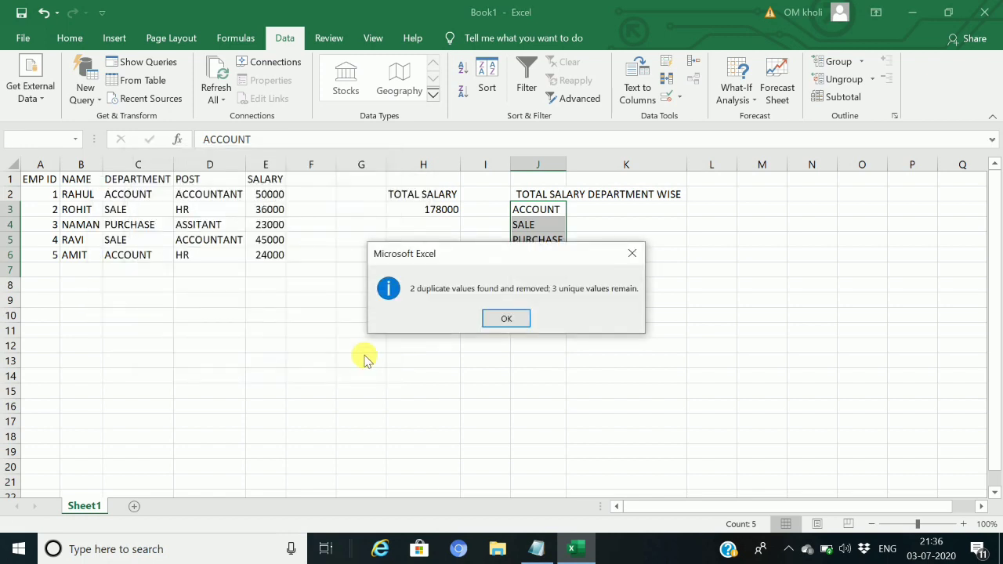
pyautogui.click(513, 317)
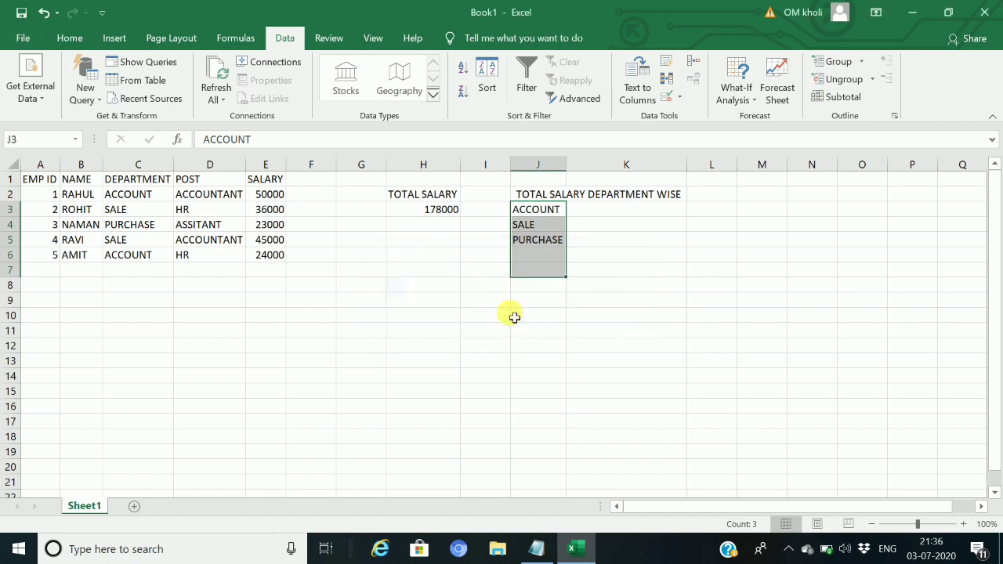
pyautogui.click(665, 296)
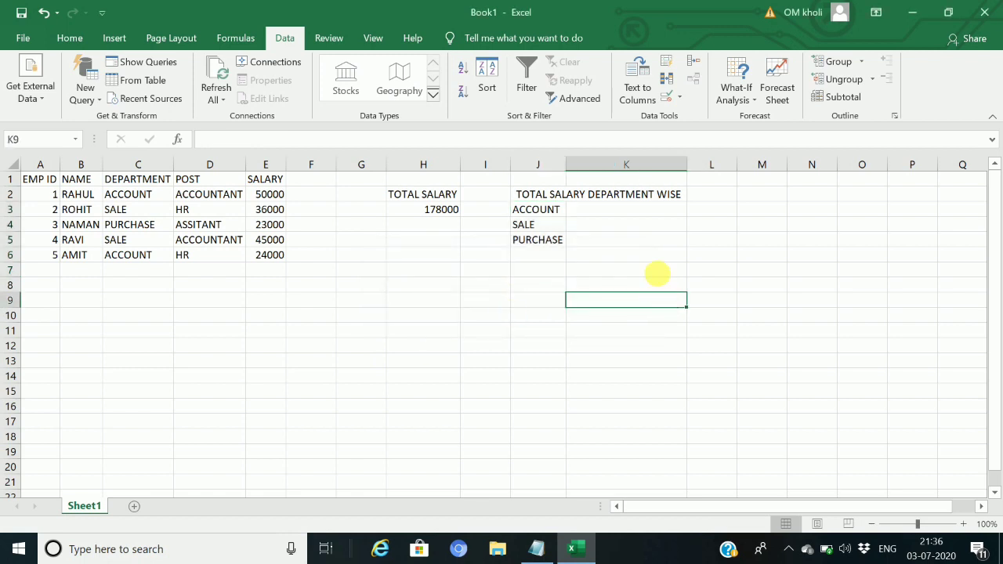
# Start a SUMIF formula in K3 with the department cells C2:C6 as its range
pyautogui.click(640, 217)
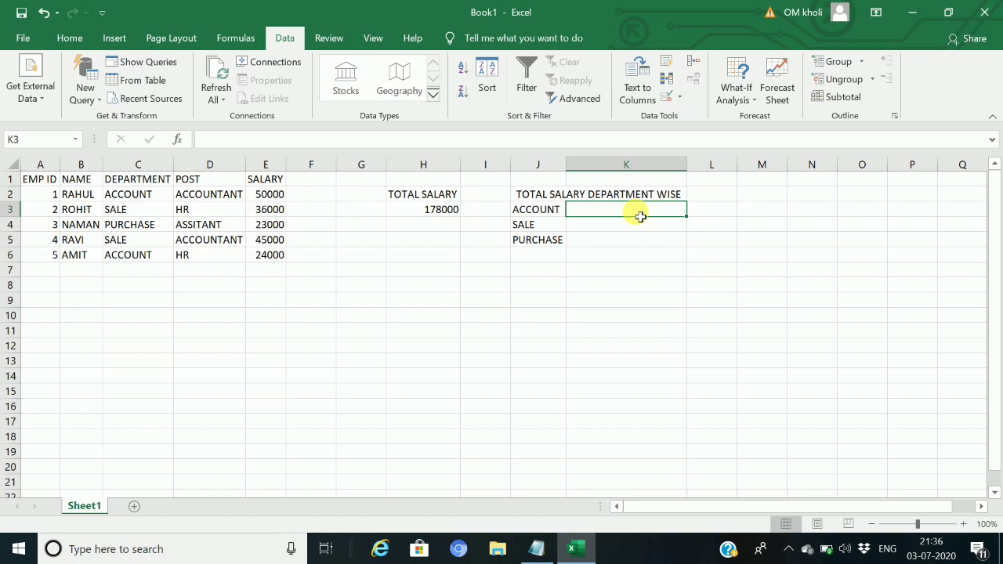
pyautogui.write('=SUM')
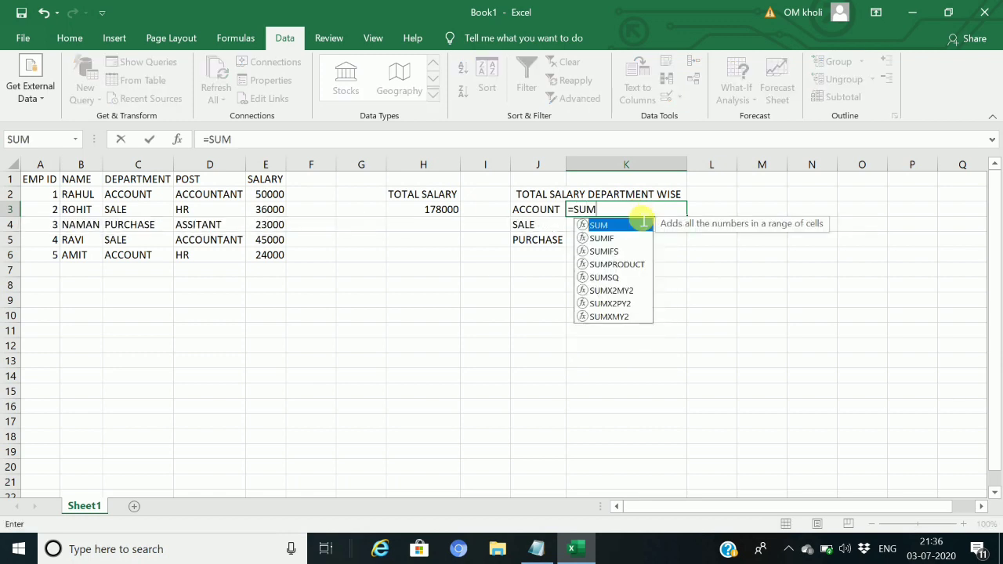
pyautogui.write('IF')
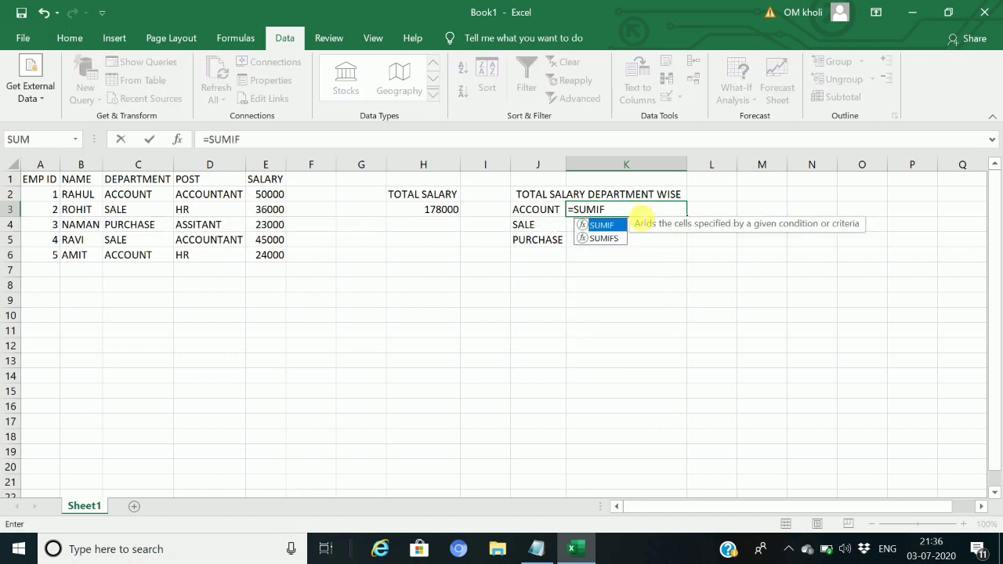
pyautogui.write('(')
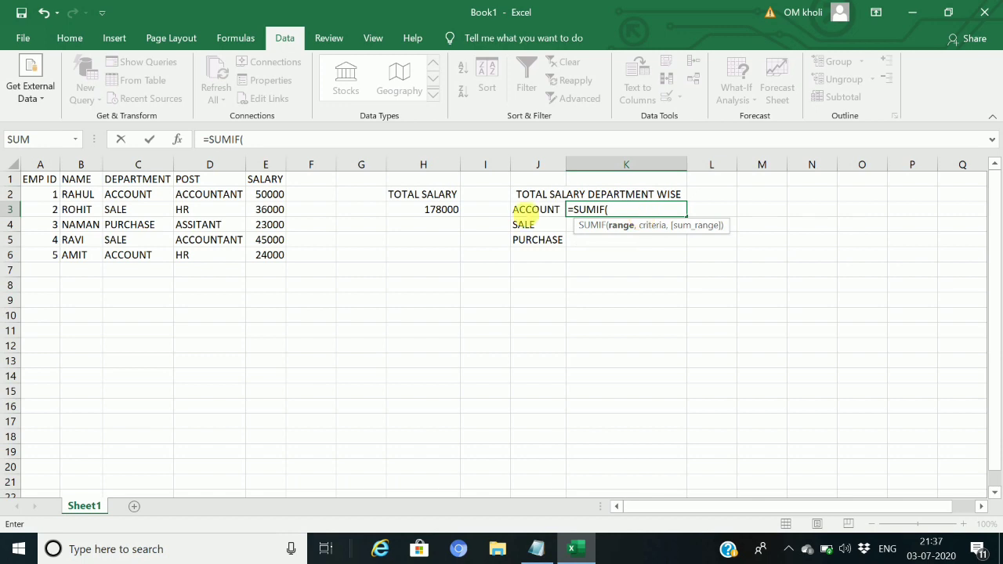
pyautogui.click(150, 202)
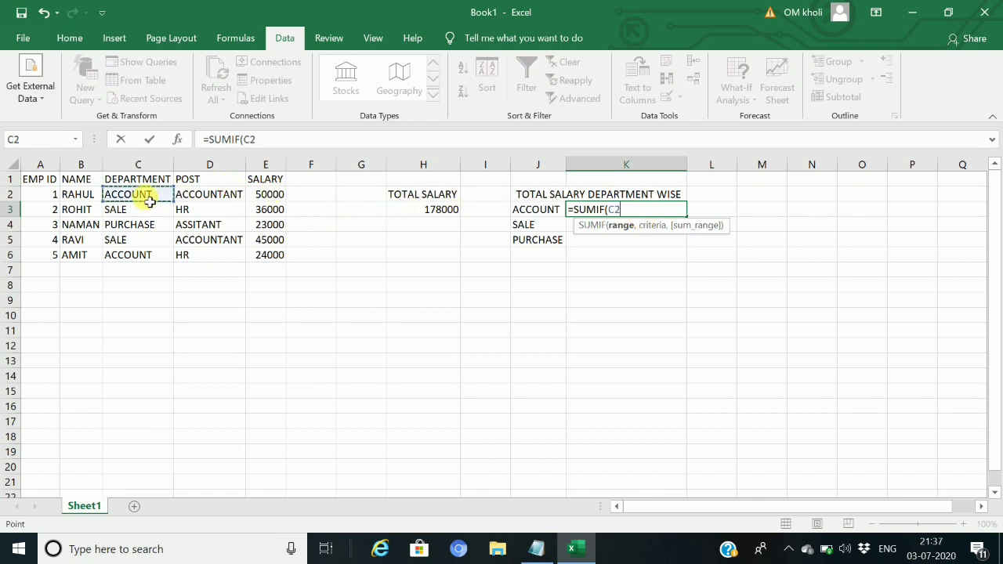
pyautogui.hotkey('shift', 'Down')
pyautogui.hotkey('shift', 'Down')
pyautogui.hotkey('shift', 'Down')
pyautogui.hotkey('shift', 'Down')
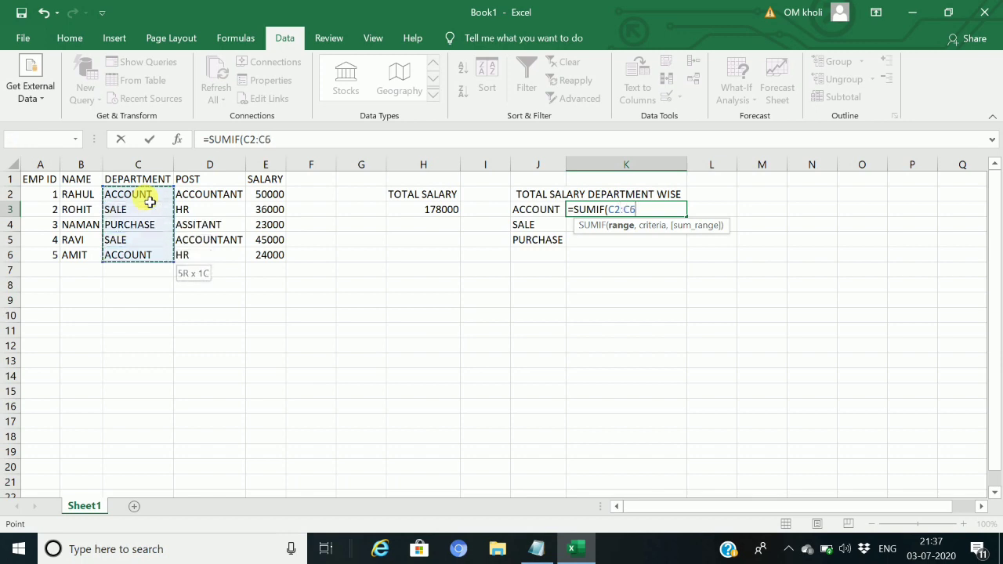
# Complete the K3 SUMIF formula with the criteria "ACCOUNT" and the salary cells E2:E6 as the sum range
pyautogui.write(',"ACCOUNT')
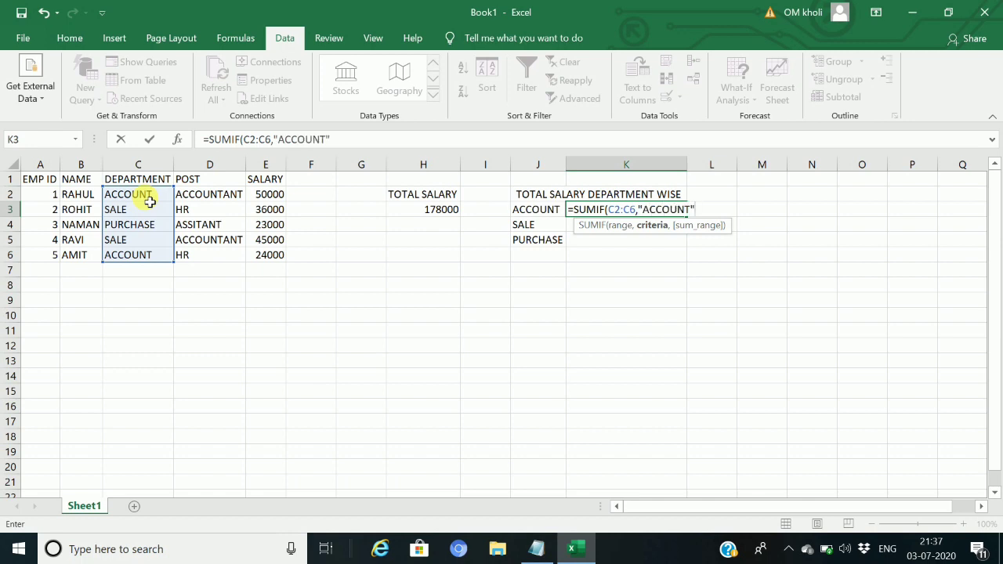
pyautogui.write(',')
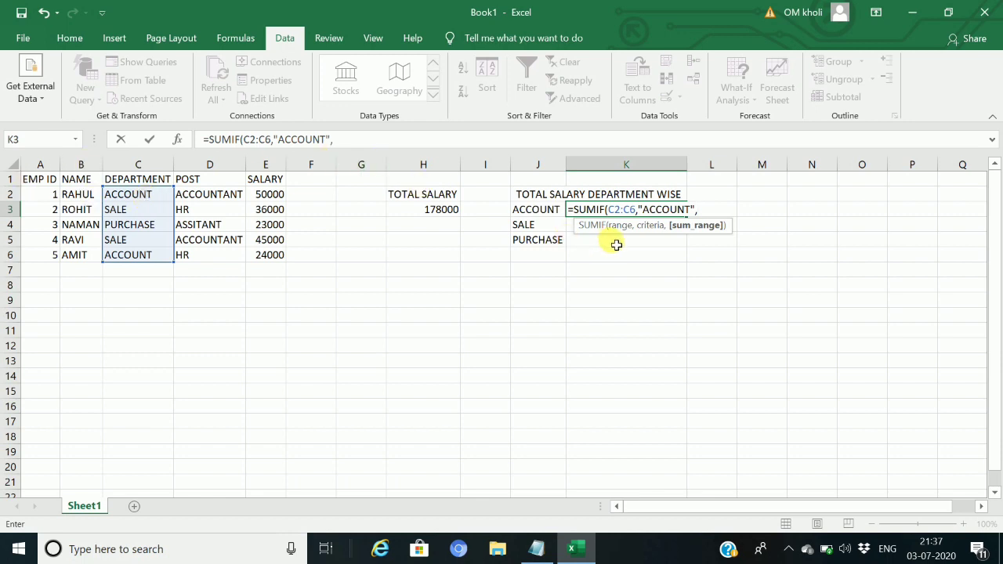
pyautogui.click(283, 197)
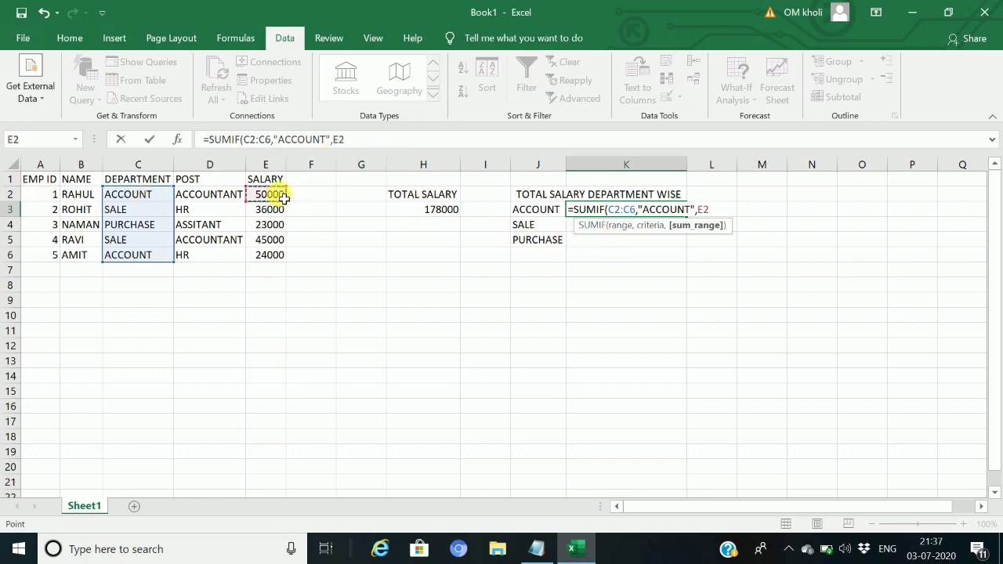
pyautogui.hotkey('shift', 'Down')
pyautogui.hotkey('shift', 'Down')
pyautogui.hotkey('shift', 'Down')
pyautogui.hotkey('shift', 'Down')
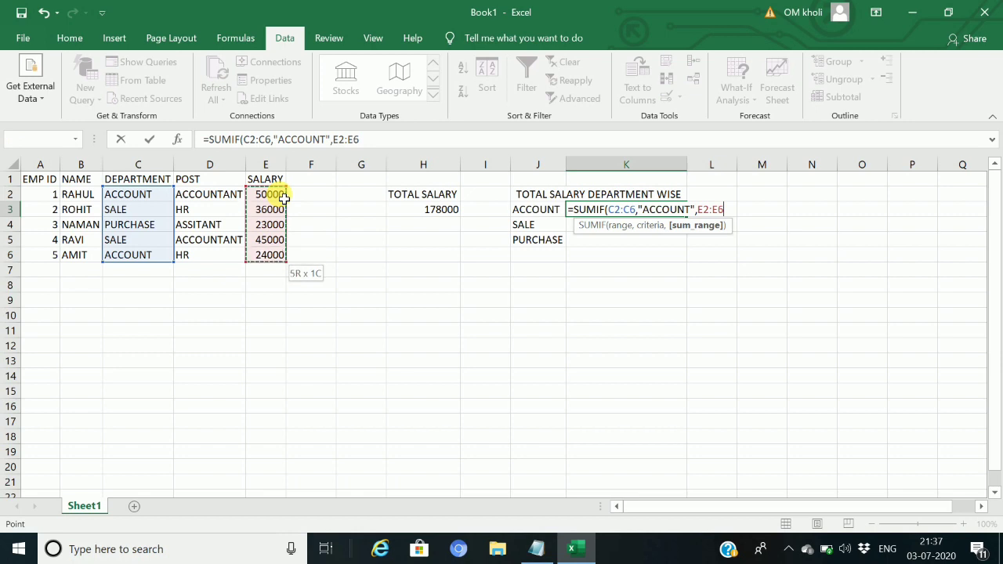
pyautogui.write(')')
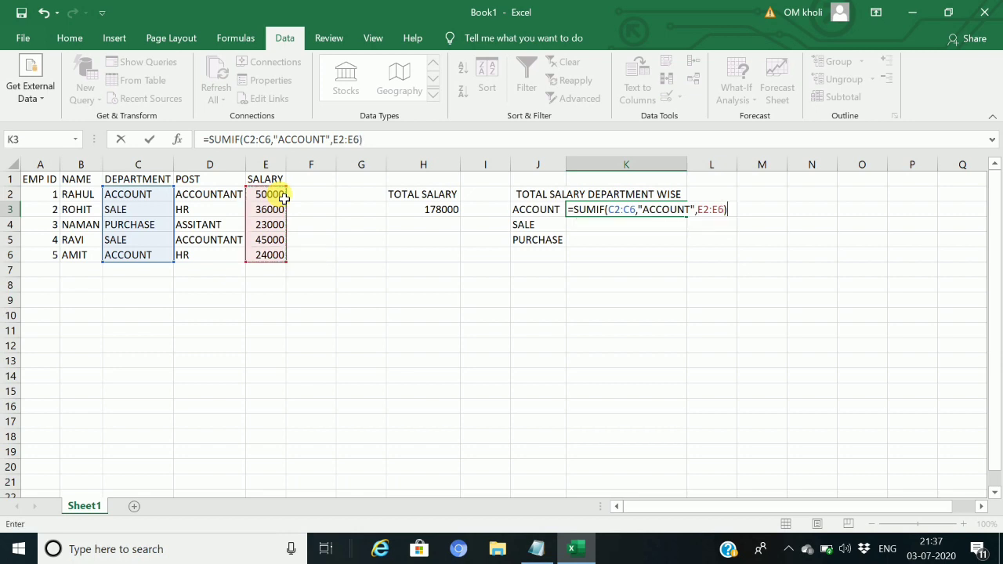
pyautogui.press('Return')
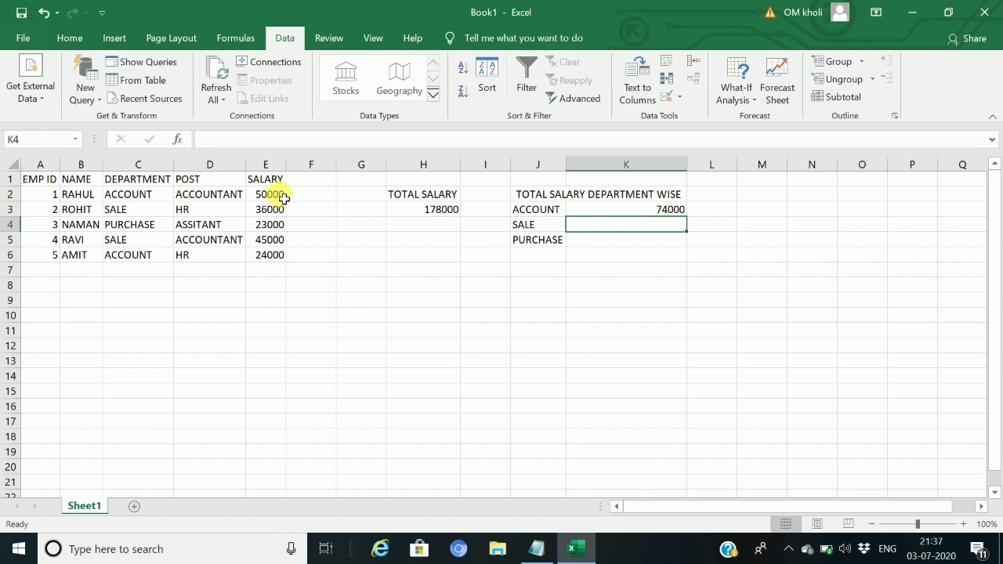
# Start a SUMIF formula in K4 with the department cells C2:C6 as its range
pyautogui.write('=S')
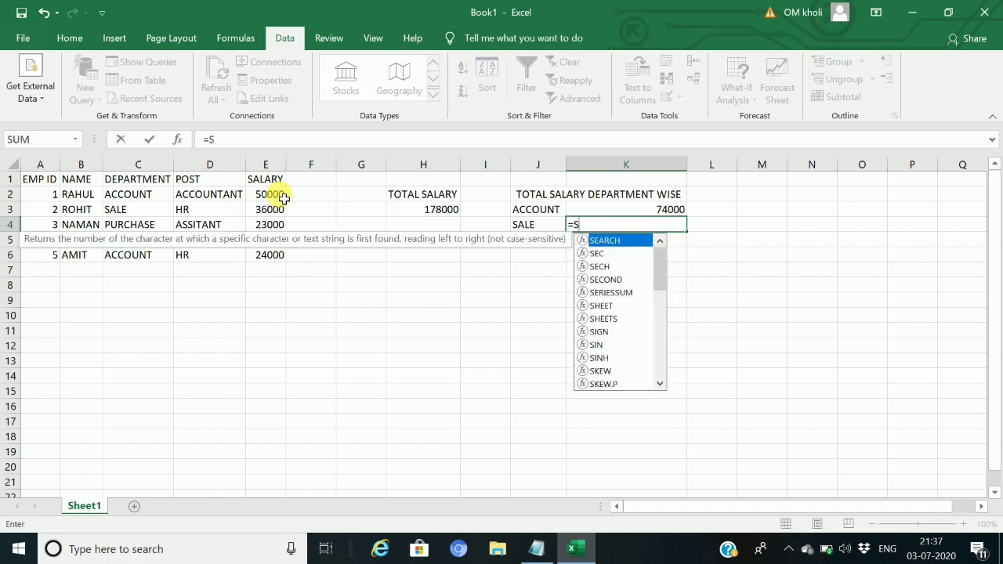
pyautogui.write('UMIF(')
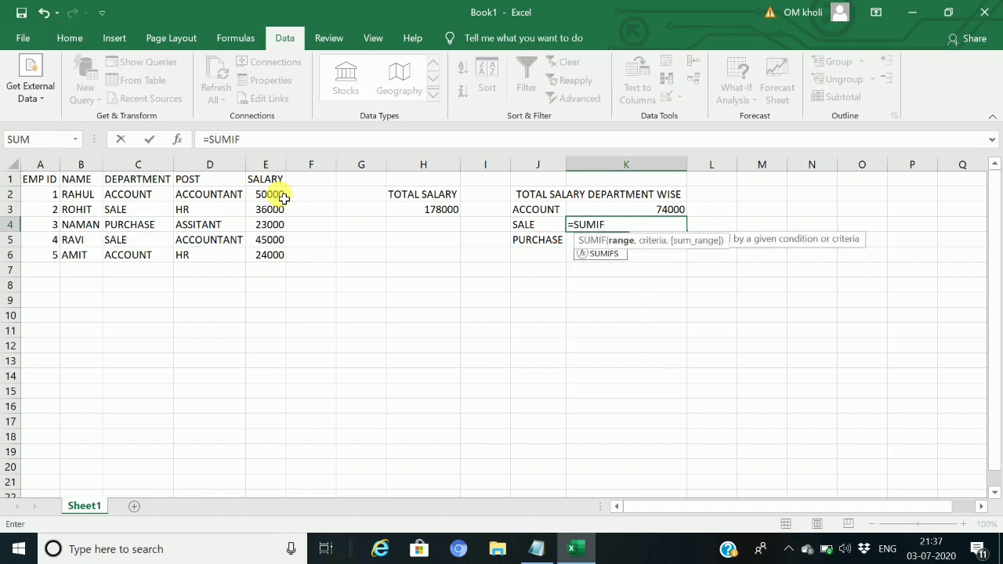
pyautogui.click(133, 198)
pyautogui.hotkey('shift', 'Down')
pyautogui.hotkey('shift', 'Down')
pyautogui.hotkey('shift', 'Down')
pyautogui.hotkey('shift', 'Down')
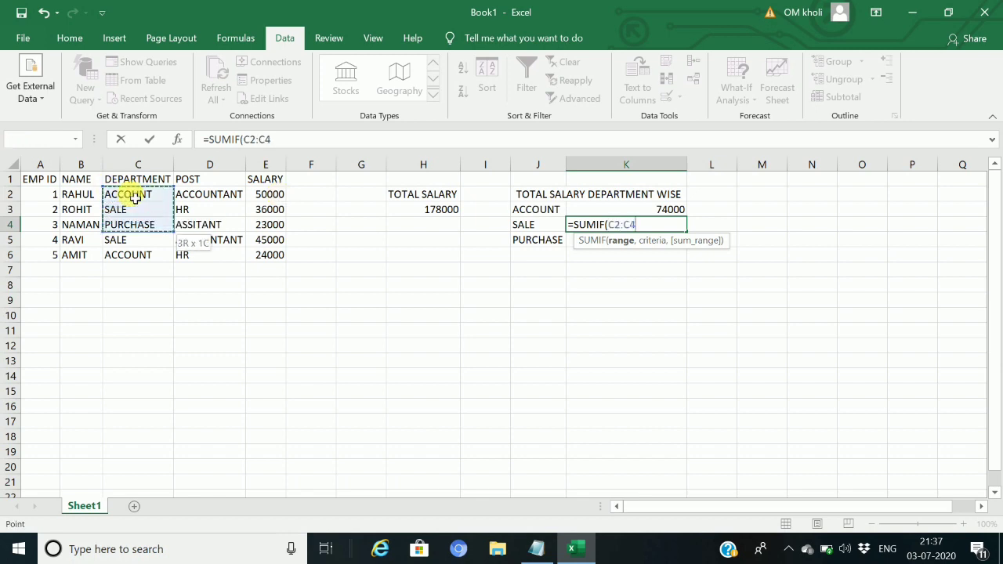
# Set the criteria of the K4 formula to "SALE", rejecting the suggested formula correction and fixing the mistyped text
pyautogui.write(',"SS')
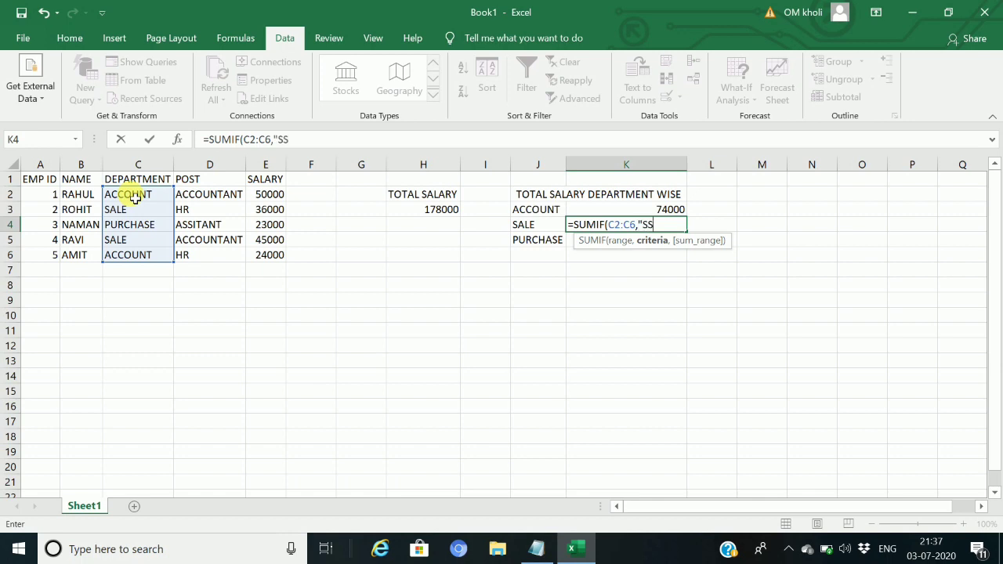
pyautogui.press('Return')
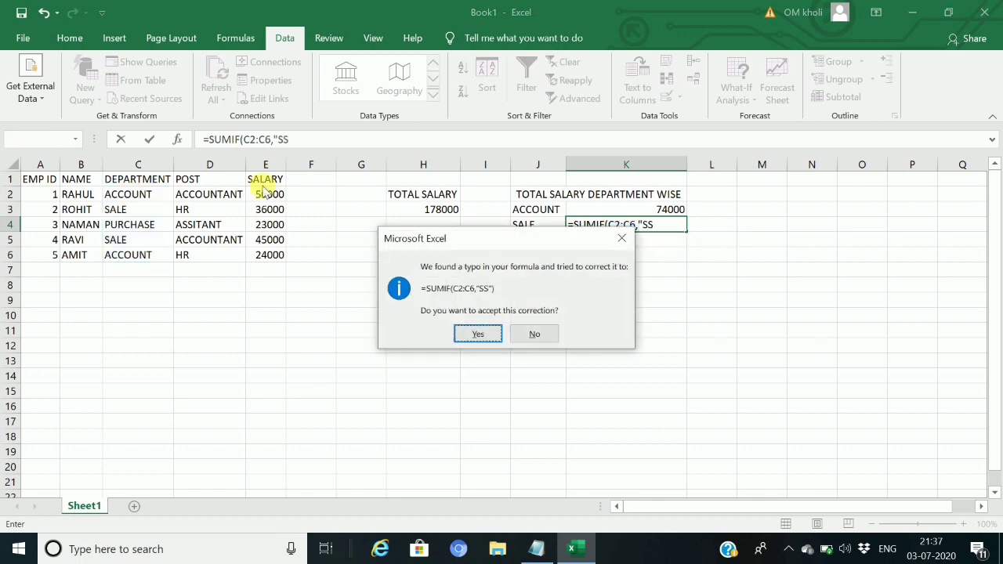
pyautogui.click(622, 238)
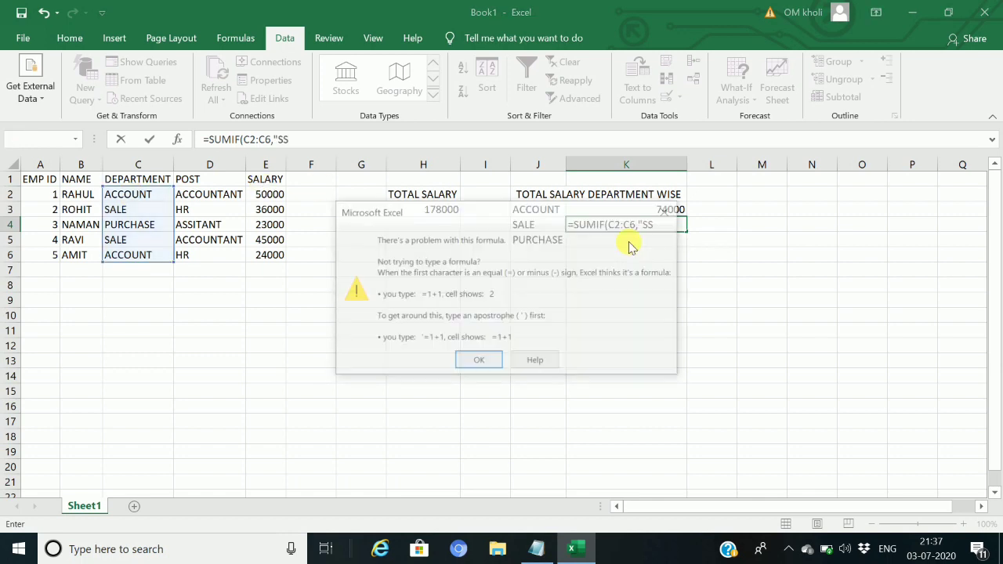
pyautogui.click(668, 211)
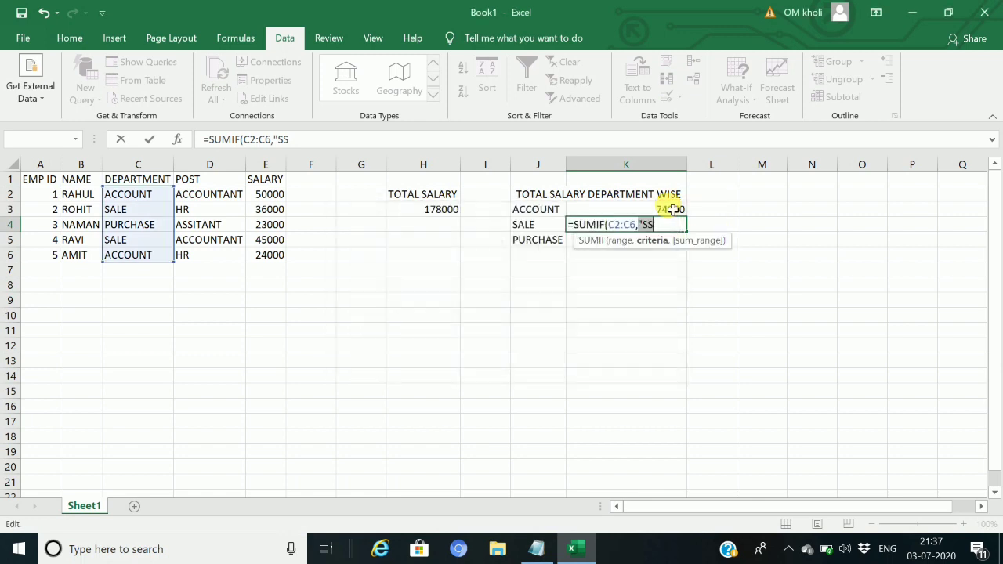
pyautogui.click(670, 229)
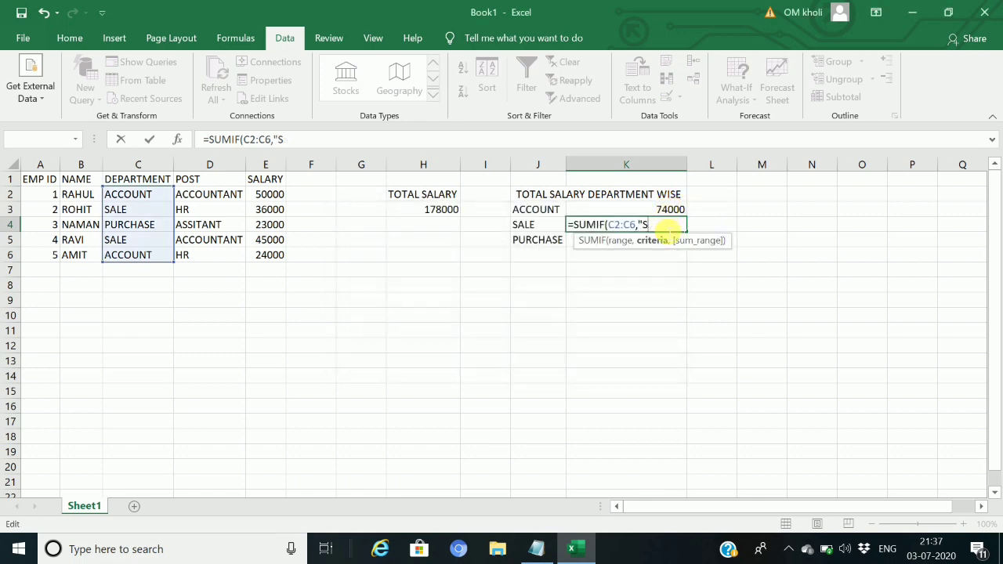
pyautogui.write('LE",')
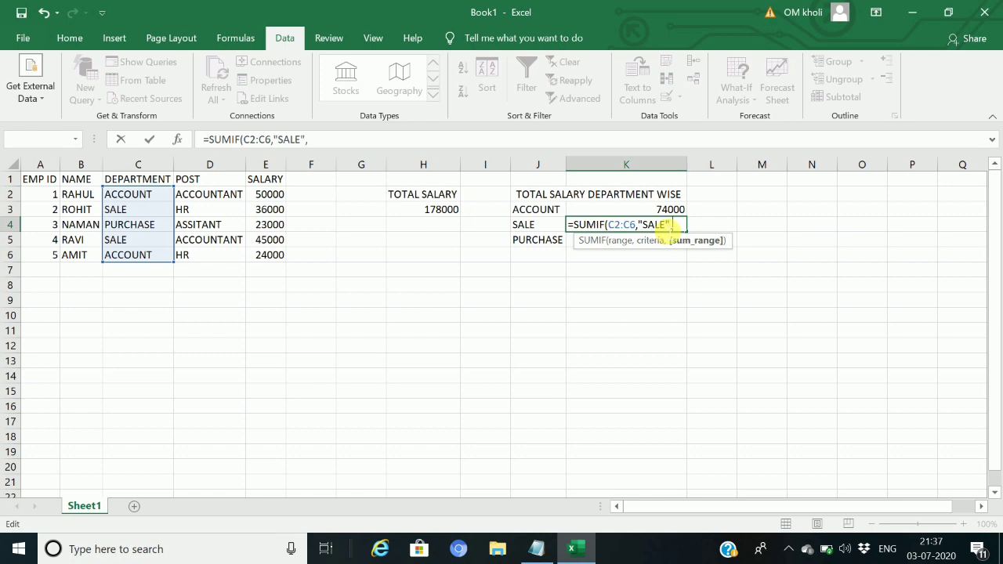
# Add the salary cells E2:E6 as the sum range of the K4 formula and enter it
pyautogui.moveTo(243, 196); pyautogui.dragTo(264, 196)
pyautogui.click(266, 200)
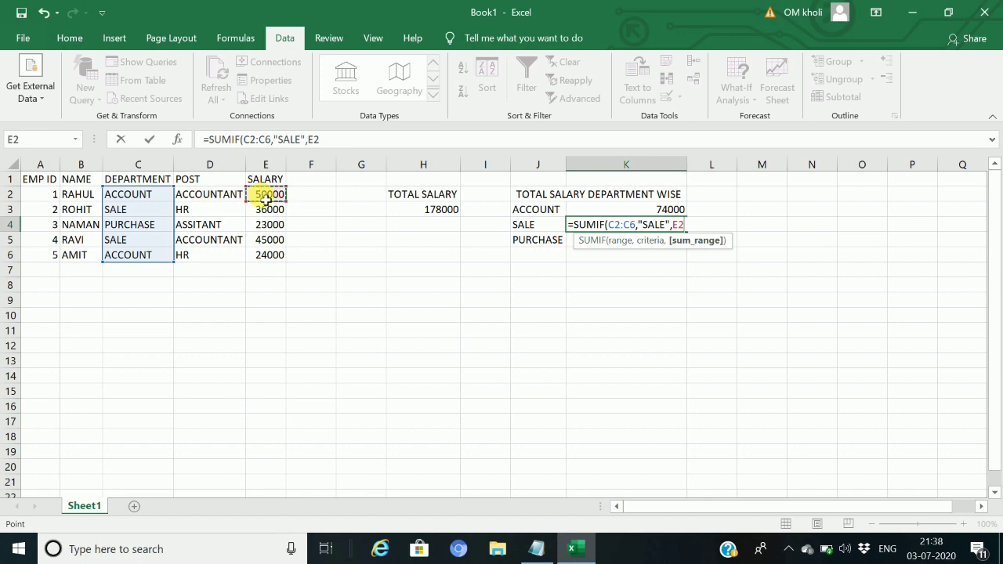
pyautogui.hotkey('shift', 'Down')
pyautogui.hotkey('shift', 'Down')
pyautogui.hotkey('shift', 'Down')
pyautogui.hotkey('shift', 'Down')
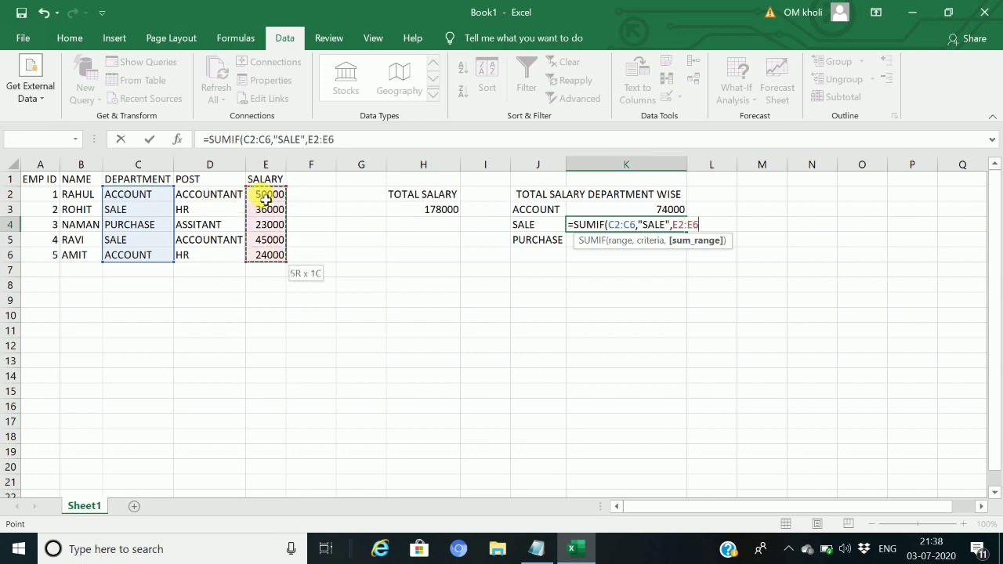
pyautogui.write('_')
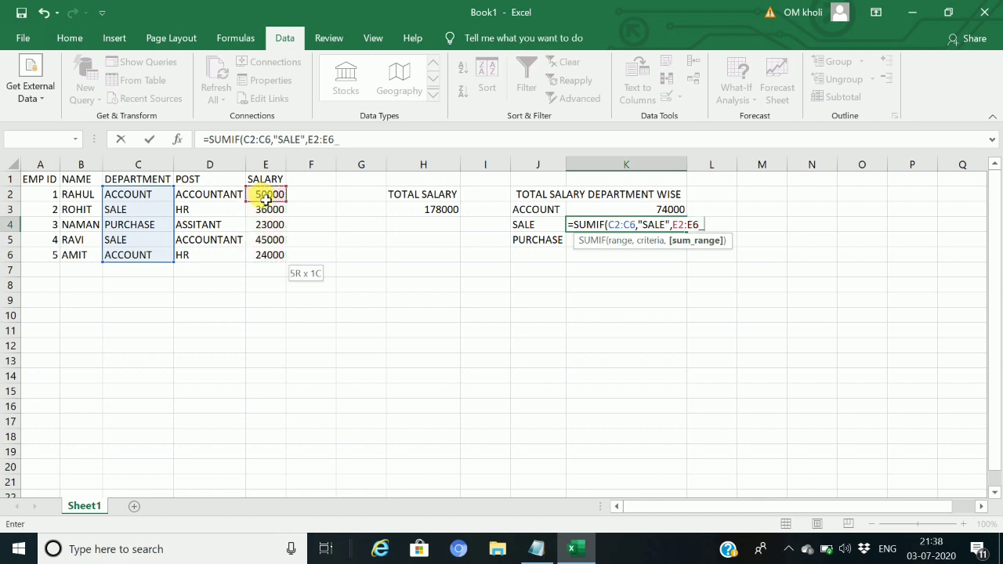
pyautogui.press('BackSpace')
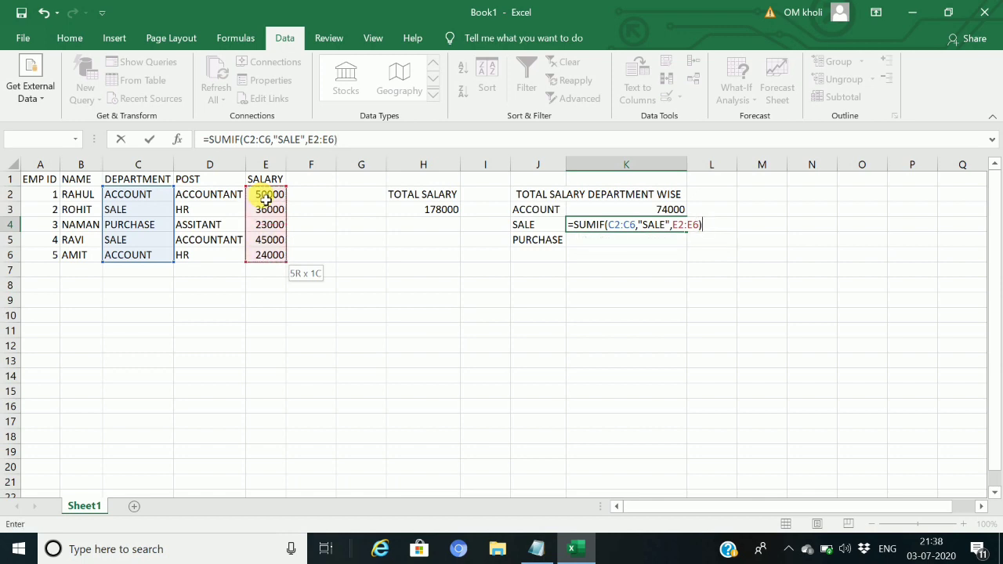
pyautogui.press('Return')
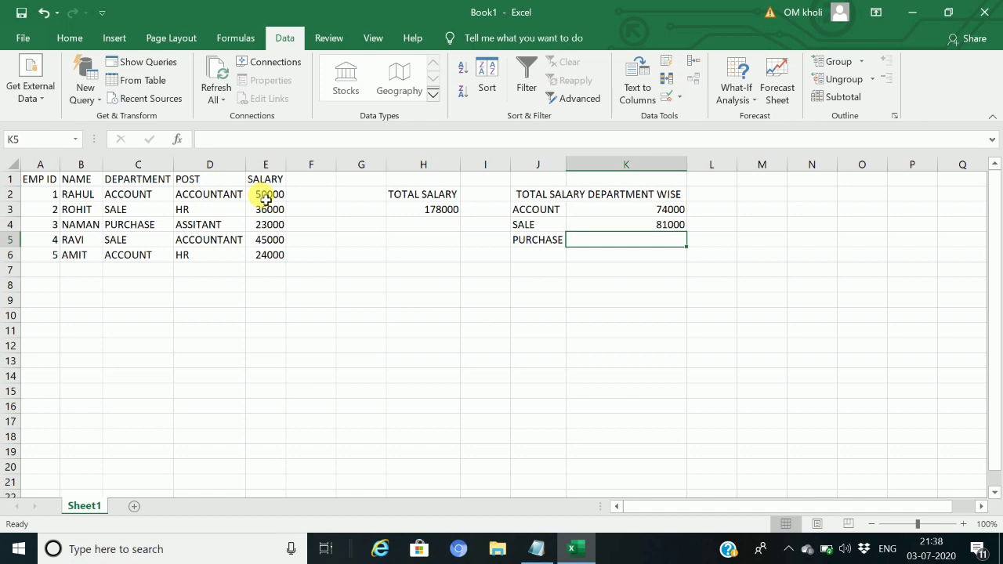
# Copy the department-wise salary table in J2:K5 and paste it starting at J7
pyautogui.click(533, 199)
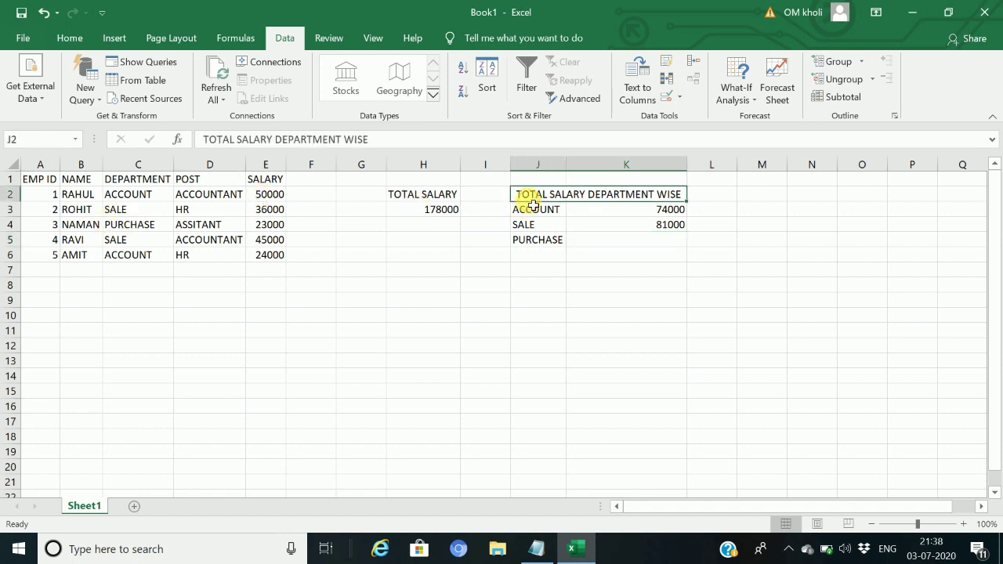
pyautogui.press('Down')
pyautogui.press('Down')
pyautogui.press('Down')
pyautogui.hotkey('shift', 'Down')
pyautogui.hotkey('shift', 'Down')
pyautogui.press('Up')
pyautogui.press('Up')
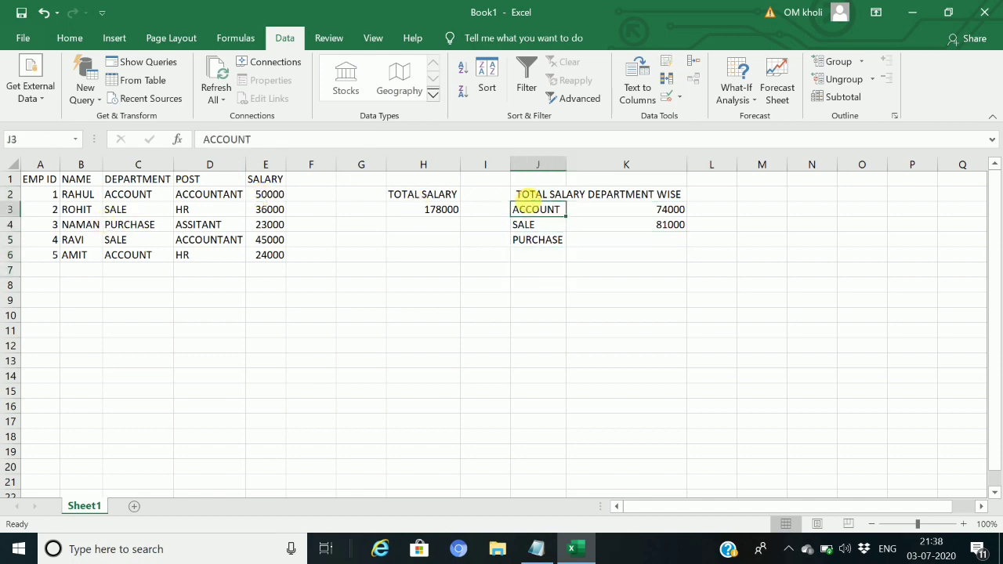
pyautogui.press('Up')
pyautogui.hotkey('shift', 'Down')
pyautogui.hotkey('shift', 'Down')
pyautogui.hotkey('shift', 'Down')
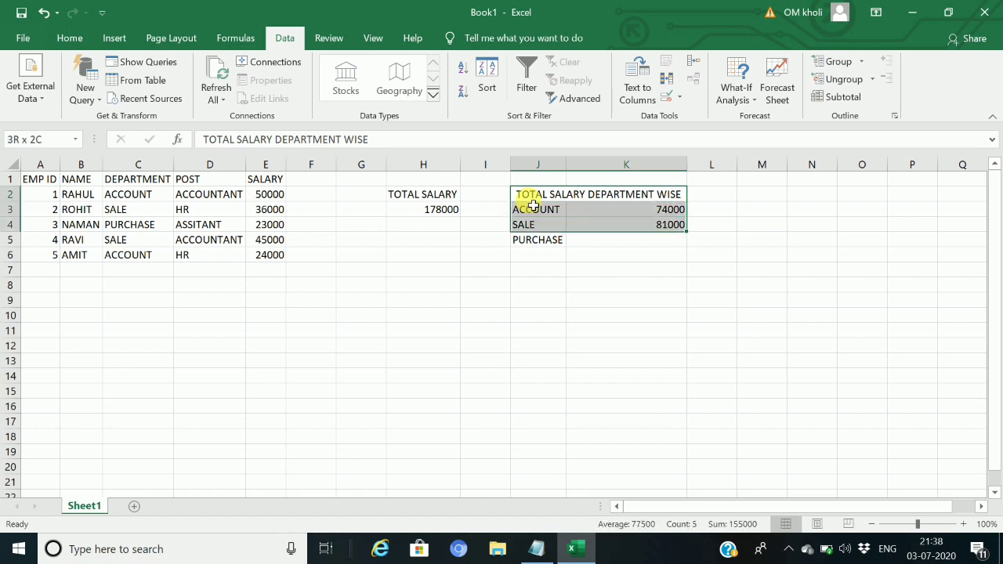
pyautogui.hotkey('ctrl', 'c')
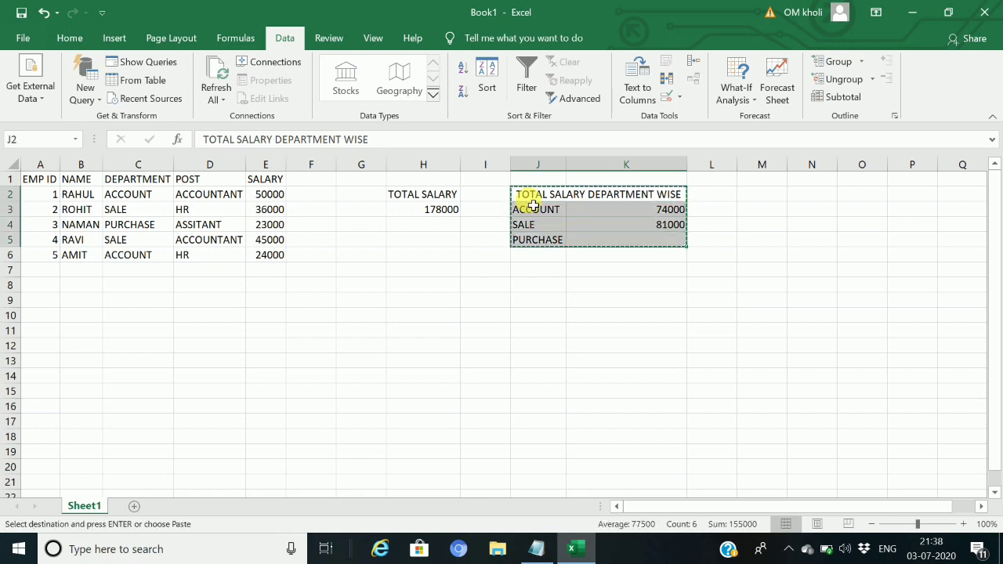
pyautogui.click(552, 275)
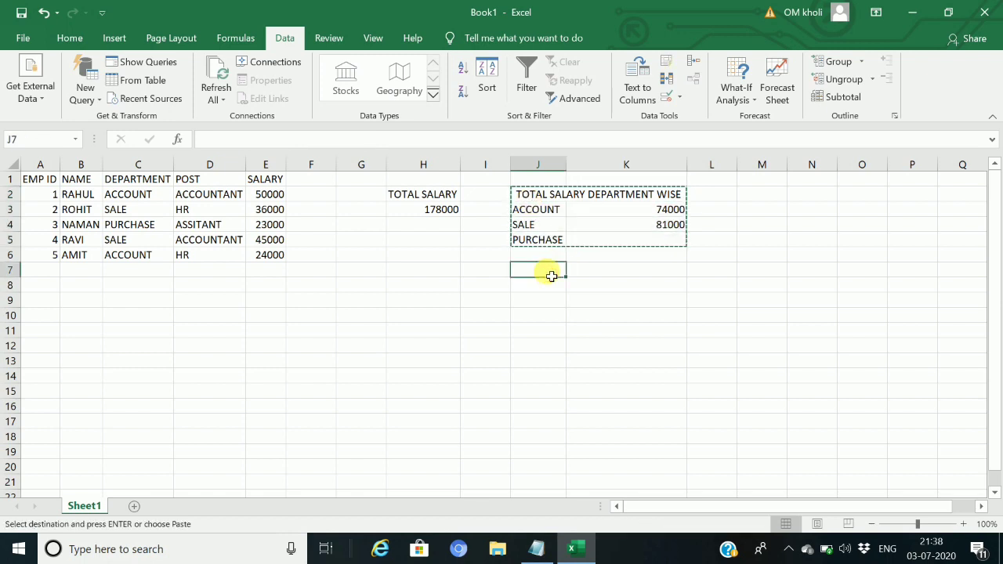
pyautogui.hotkey('ctrl', 'v')
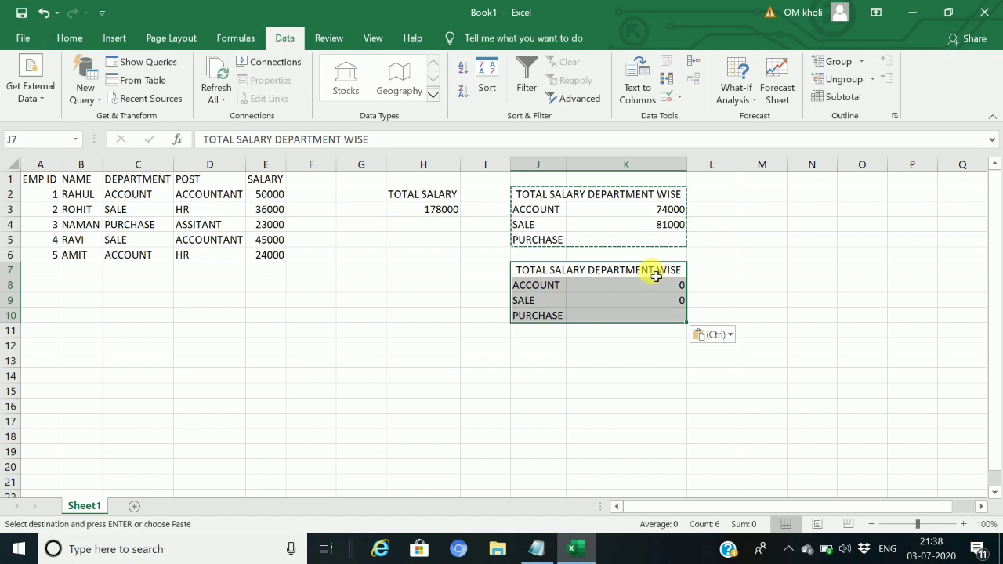
# Change the heading of the copied table in J7 to "TOTAL SALARY POST WISE"
pyautogui.click(793, 272)
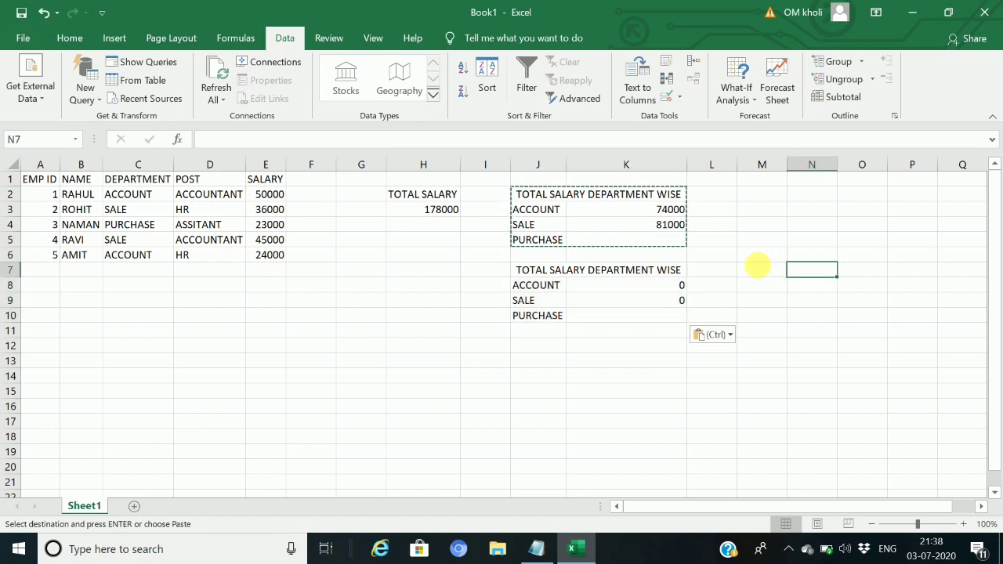
pyautogui.doubleClick(655, 269)
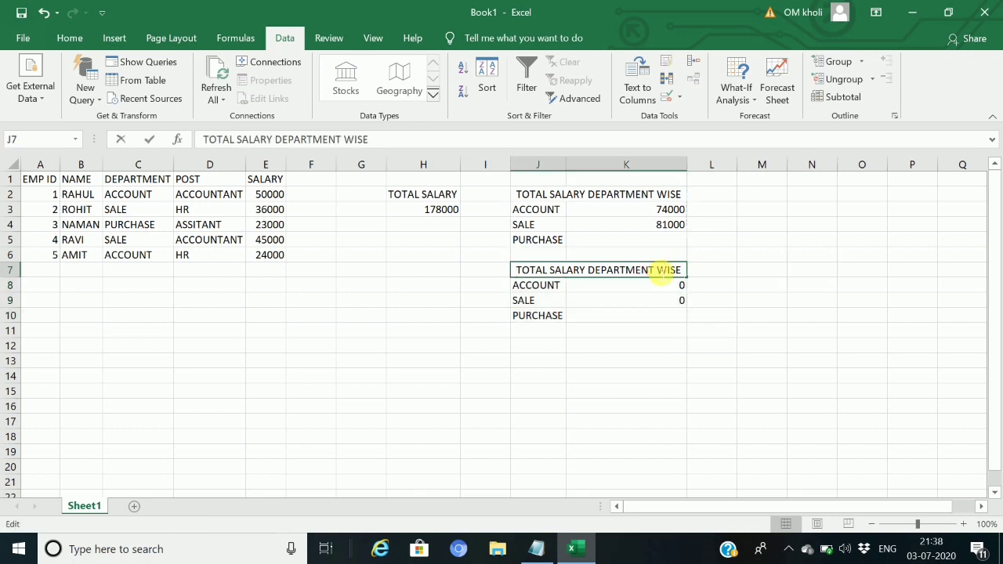
pyautogui.press('BackSpace')
pyautogui.press('BackSpace')
pyautogui.press('BackSpace')
pyautogui.press('BackSpace')
pyautogui.press('BackSpace')
pyautogui.press('BackSpace')
pyautogui.press('BackSpace')
pyautogui.press('BackSpace')
pyautogui.press('BackSpace')
pyautogui.press('BackSpace')
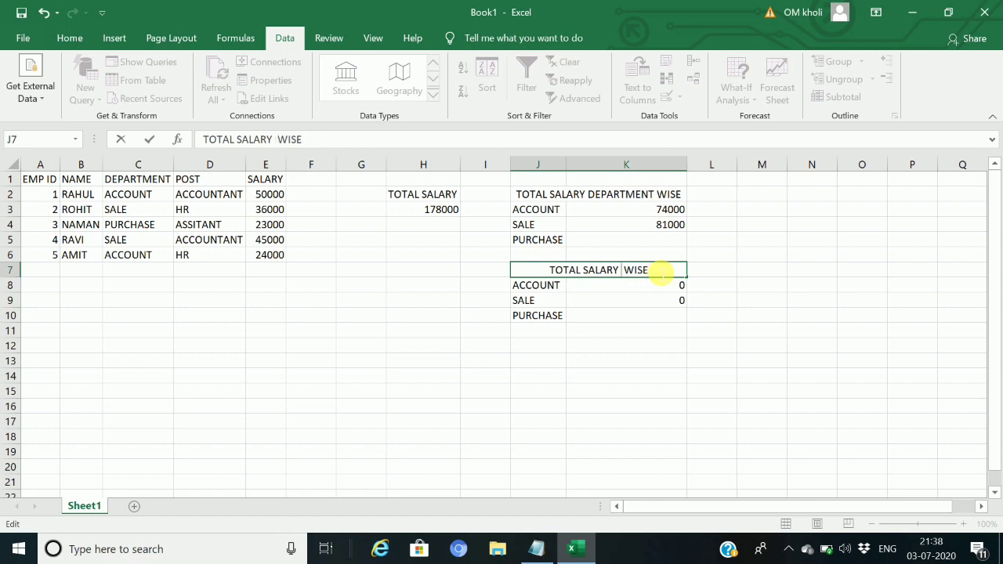
pyautogui.write('POST')
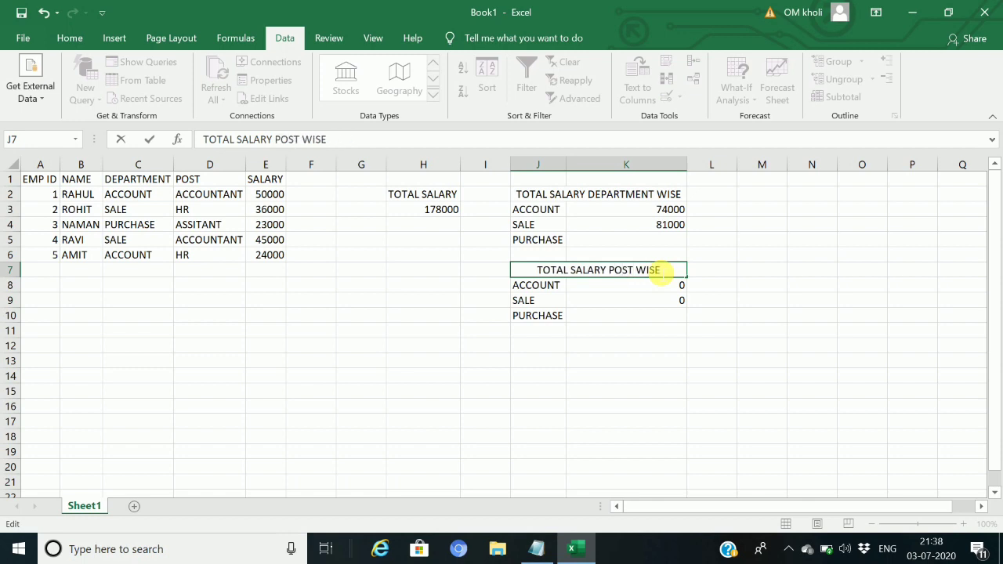
pyautogui.click(643, 291)
# Clear the department names from J8:J10 in the post-wise table
pyautogui.moveTo(639, 291); pyautogui.dragTo(538, 287)
pyautogui.click(560, 292)
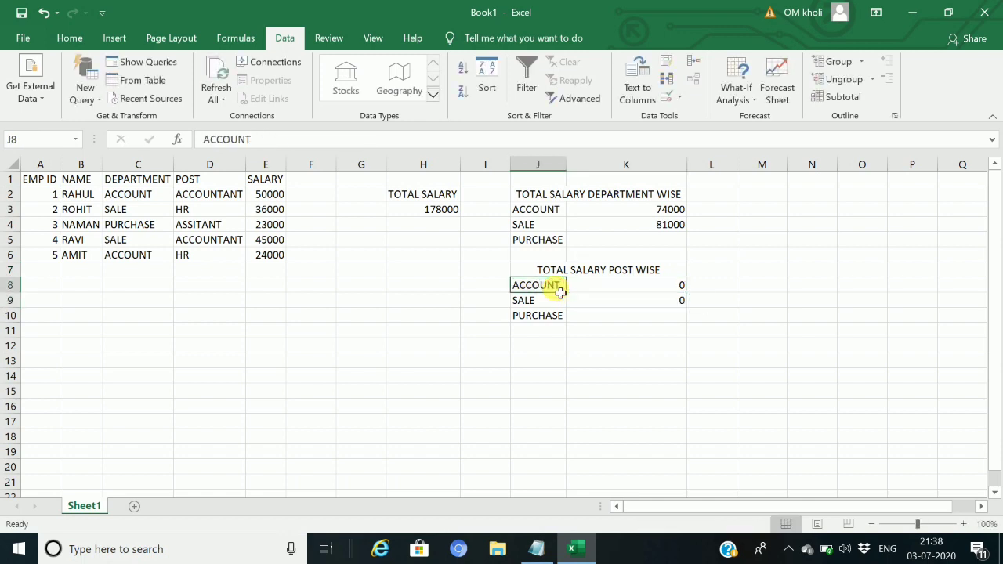
pyautogui.hotkey('shift', 'Down')
pyautogui.hotkey('shift', 'Down')
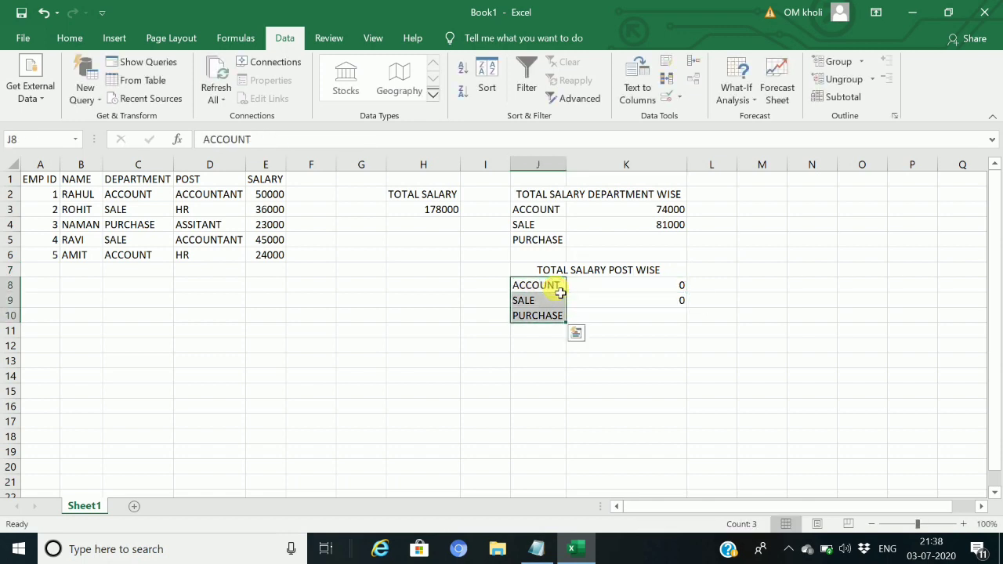
pyautogui.press('Delete')
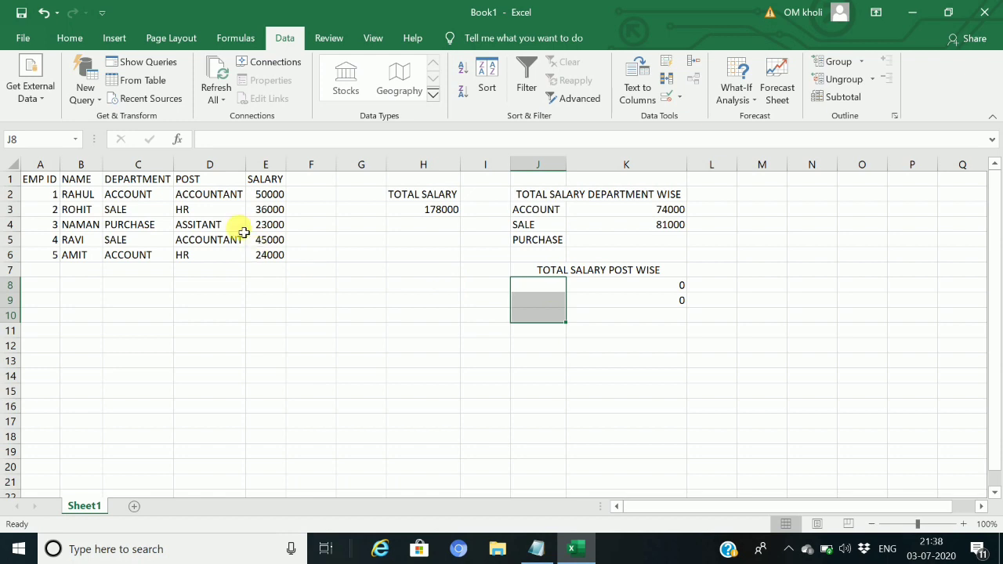
# Copy the post entries D2:D6 into the post-wise table starting at J8 and fit column J's width to its contents
pyautogui.click(229, 201)
pyautogui.hotkey('shift', 'Down')
pyautogui.hotkey('shift', 'Down')
pyautogui.hotkey('shift', 'Down')
pyautogui.hotkey('shift', 'Down')
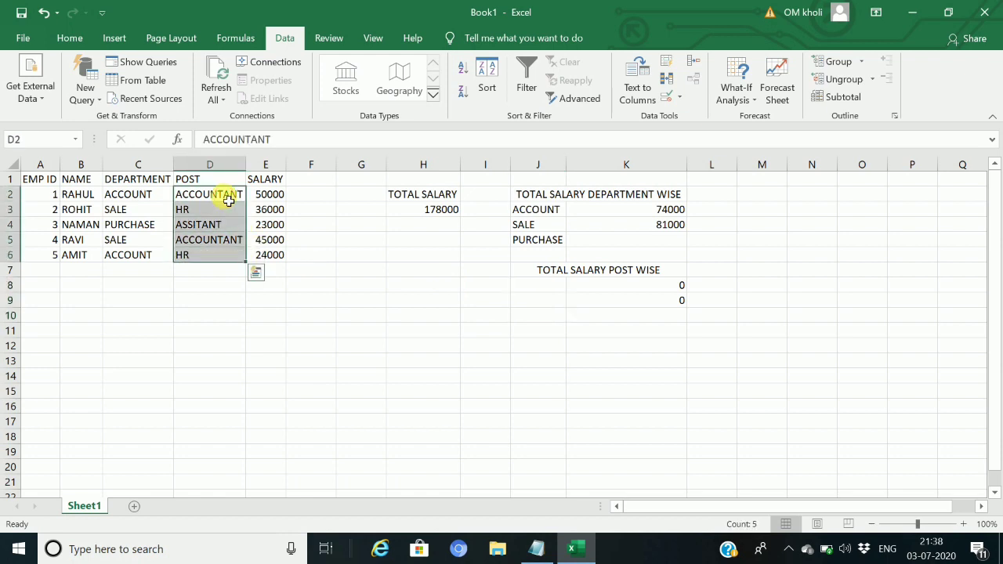
pyautogui.hotkey('ctrl', 'c')
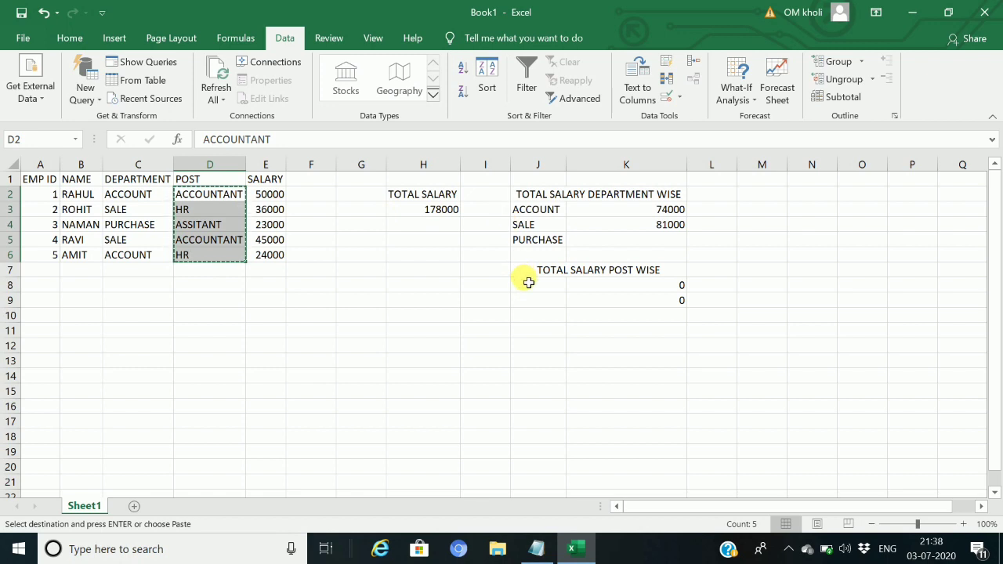
pyautogui.click(529, 284)
pyautogui.hotkey('ctrl', 'v')
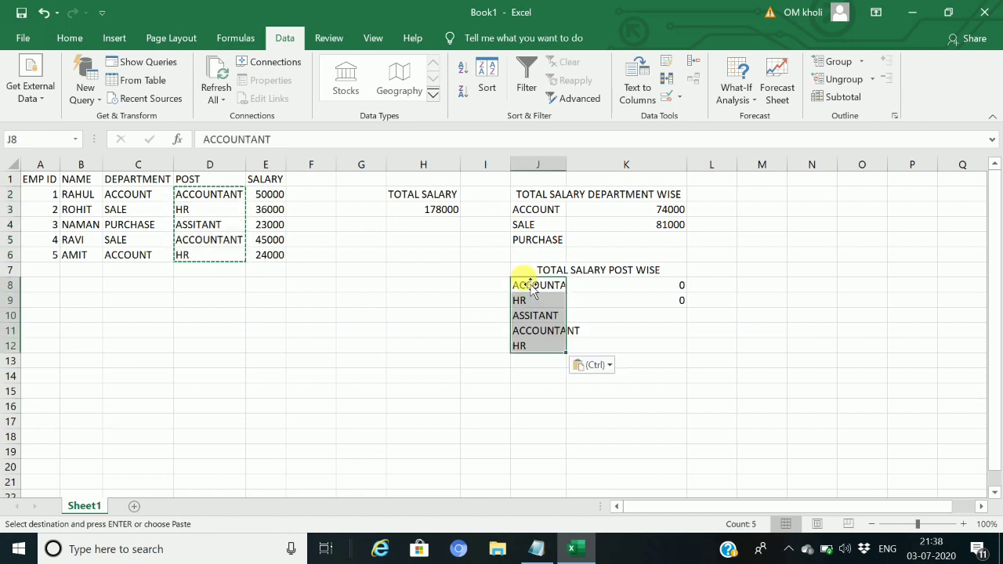
pyautogui.doubleClick(566, 163)
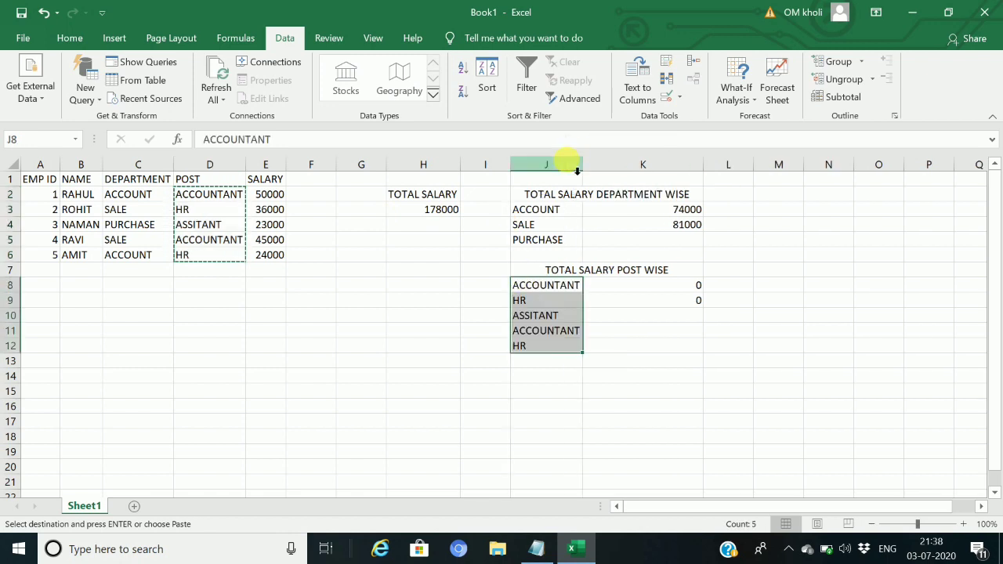
# Remove the duplicate posts from J8:J12, continuing with the current selection only
pyautogui.click(669, 286)
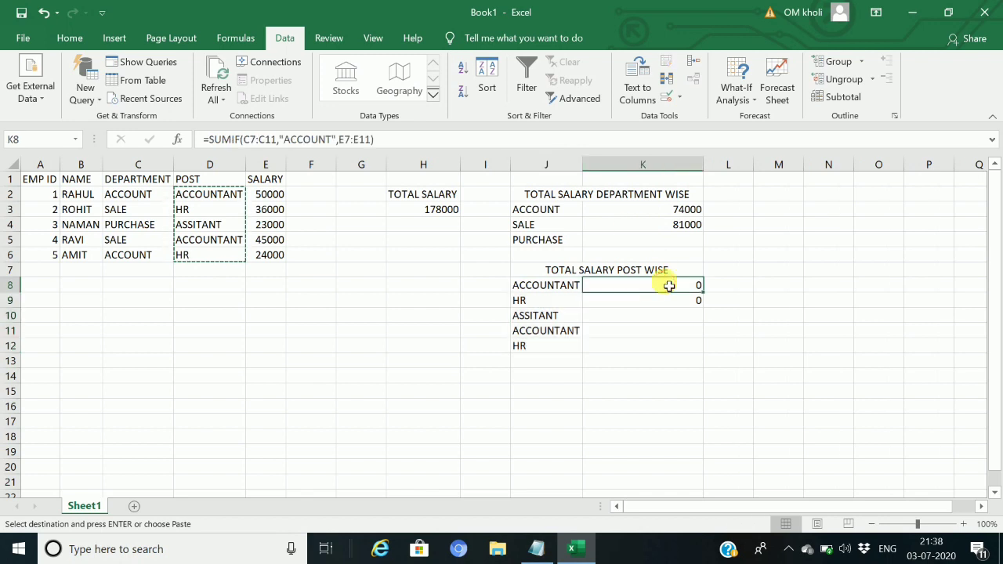
pyautogui.moveTo(569, 287); pyautogui.dragTo(591, 363)
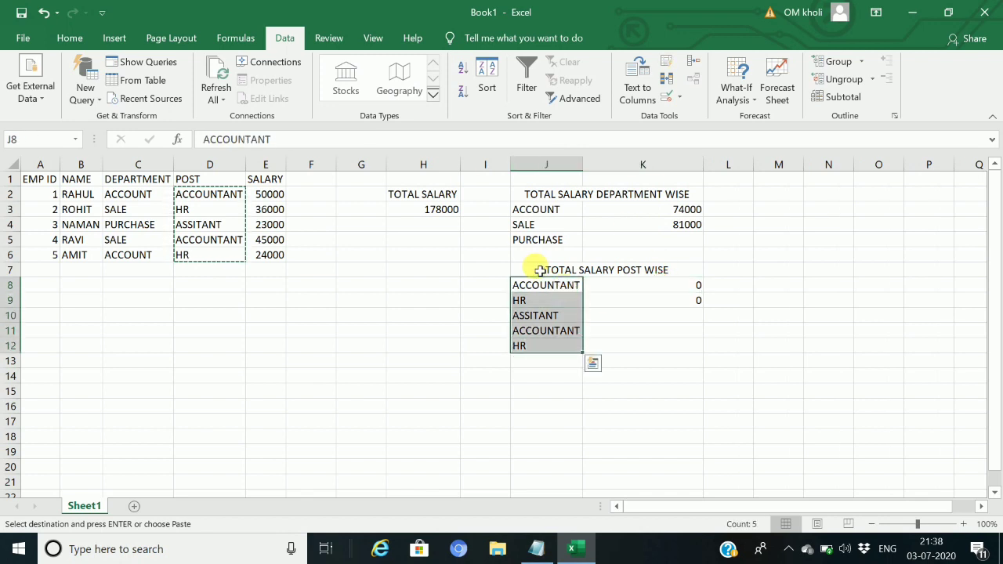
pyautogui.click(666, 79)
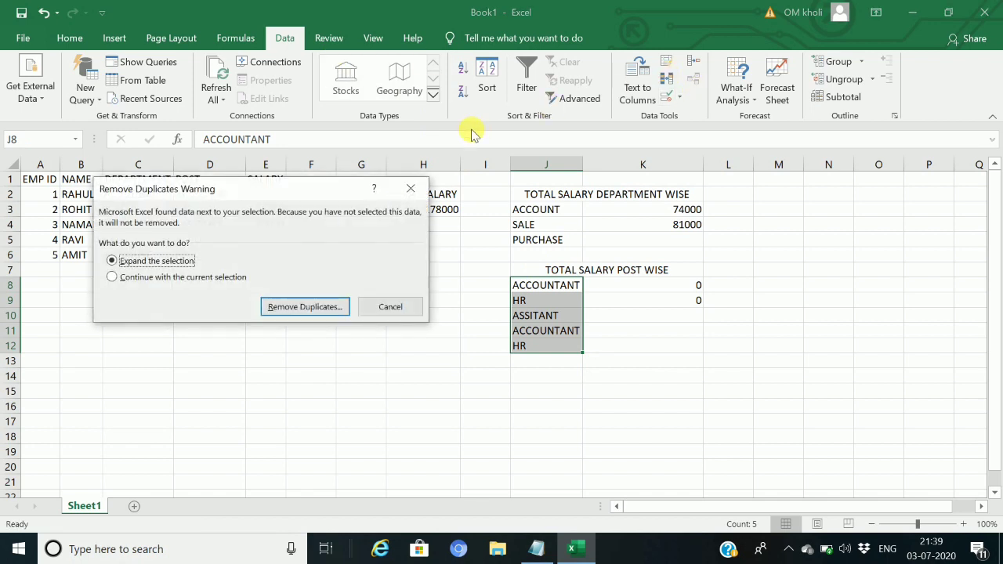
pyautogui.click(198, 280)
pyautogui.click(274, 307)
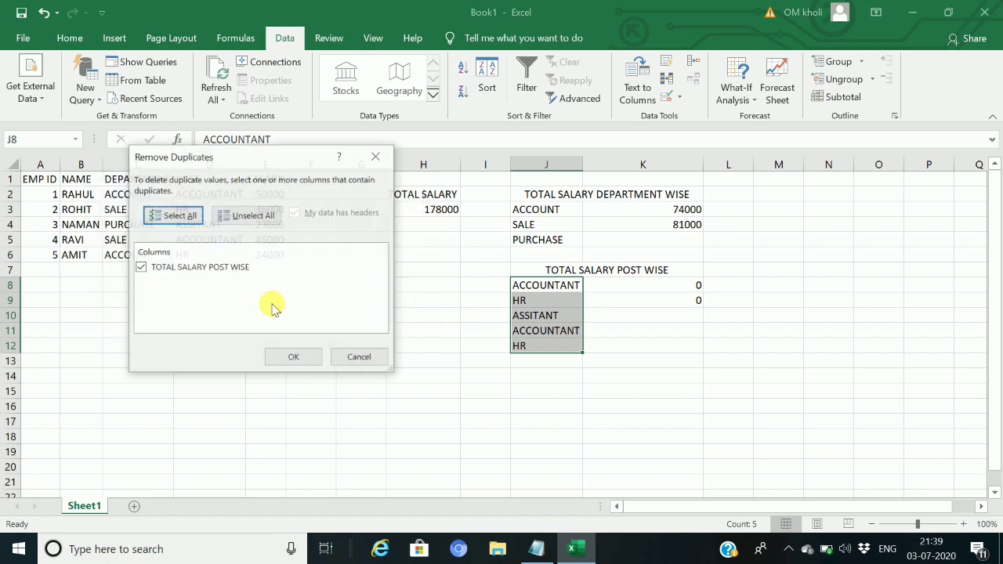
pyautogui.click(287, 361)
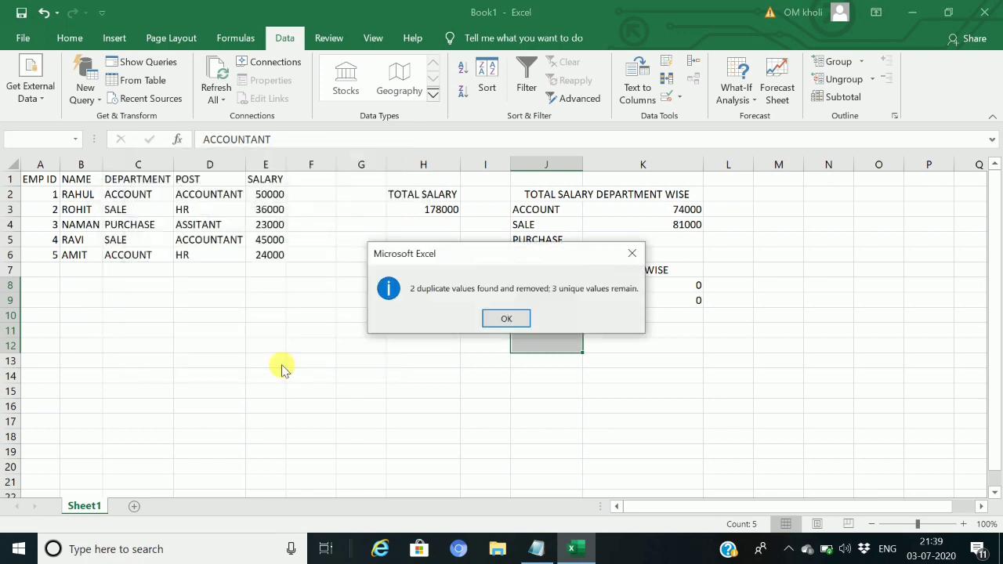
pyautogui.click(511, 317)
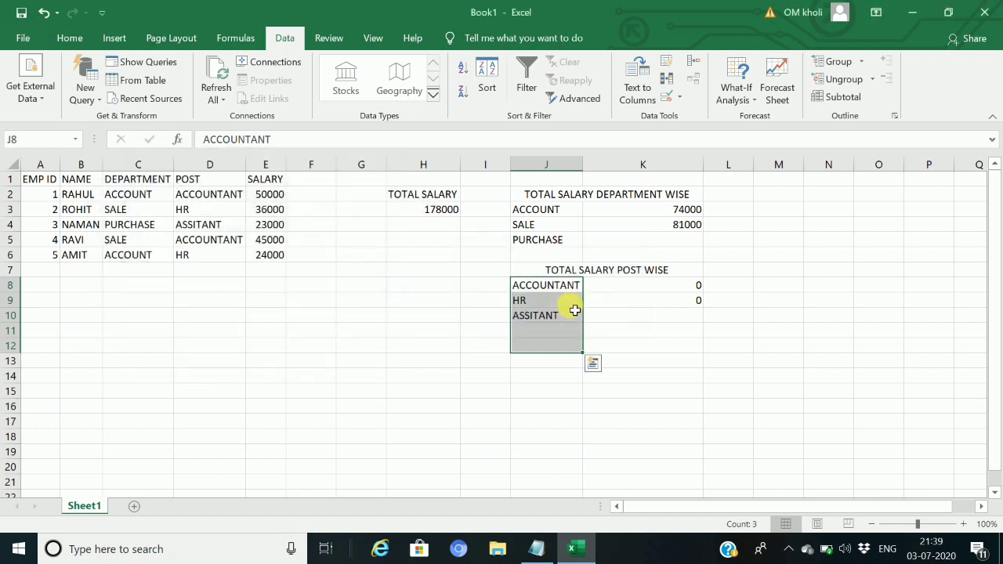
# Start a SUMIF formula in K8 with the post cells D2:D6 as its range
pyautogui.click(636, 290)
pyautogui.write('=SUMIG')
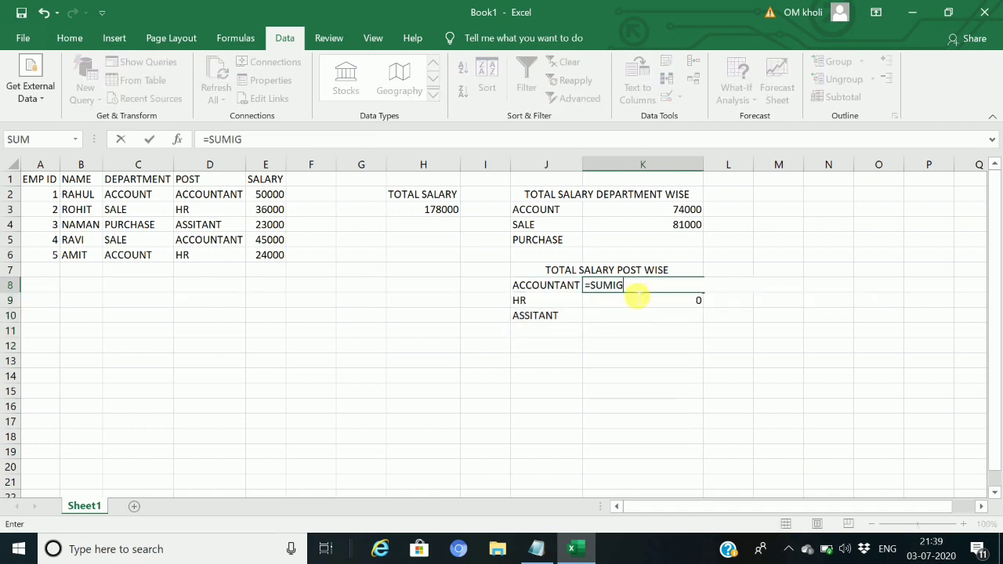
pyautogui.press('BackSpace')
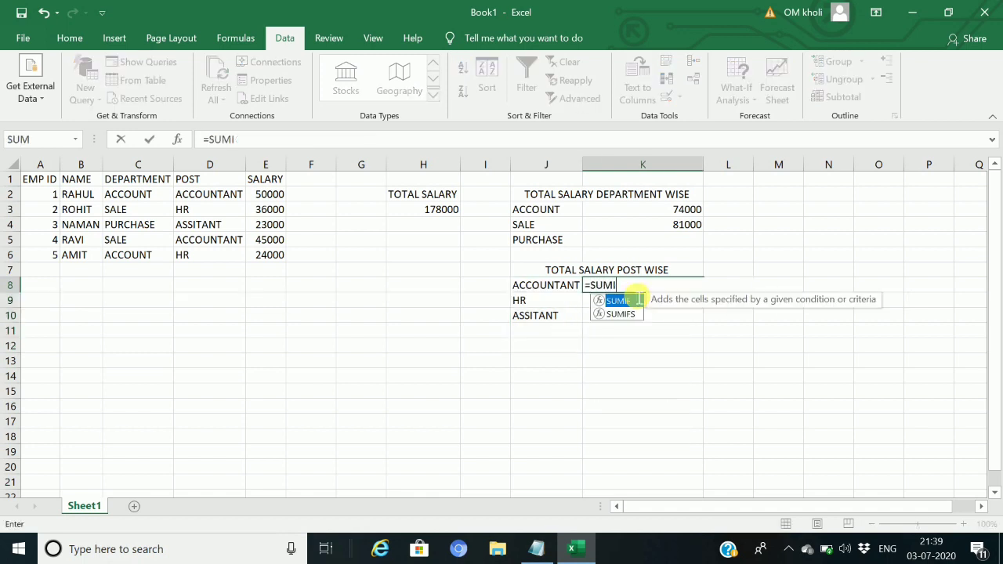
pyautogui.write('F(')
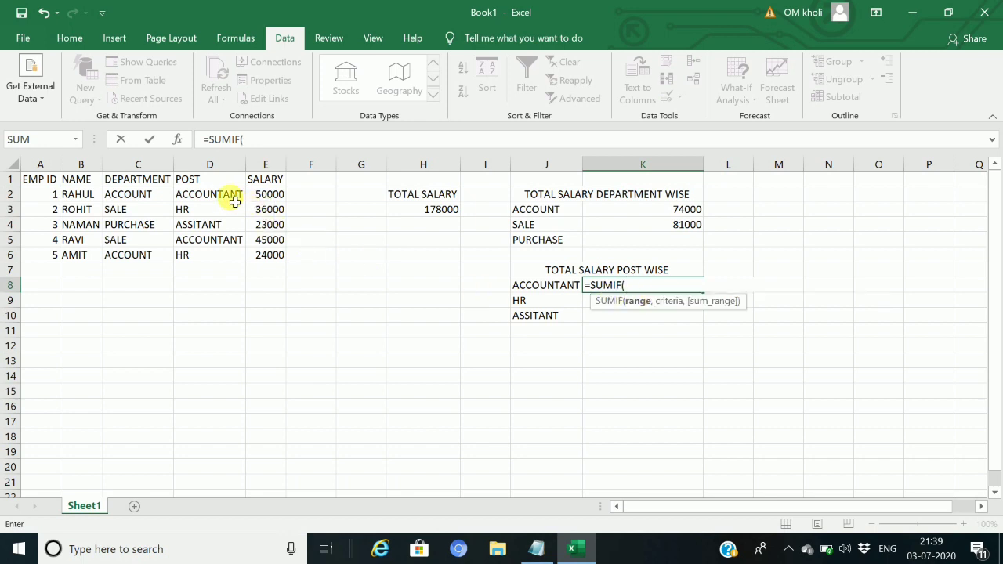
pyautogui.moveTo(232, 195); pyautogui.dragTo(235, 202)
pyautogui.hotkey('shift', 'Down')
pyautogui.hotkey('shift', 'Down')
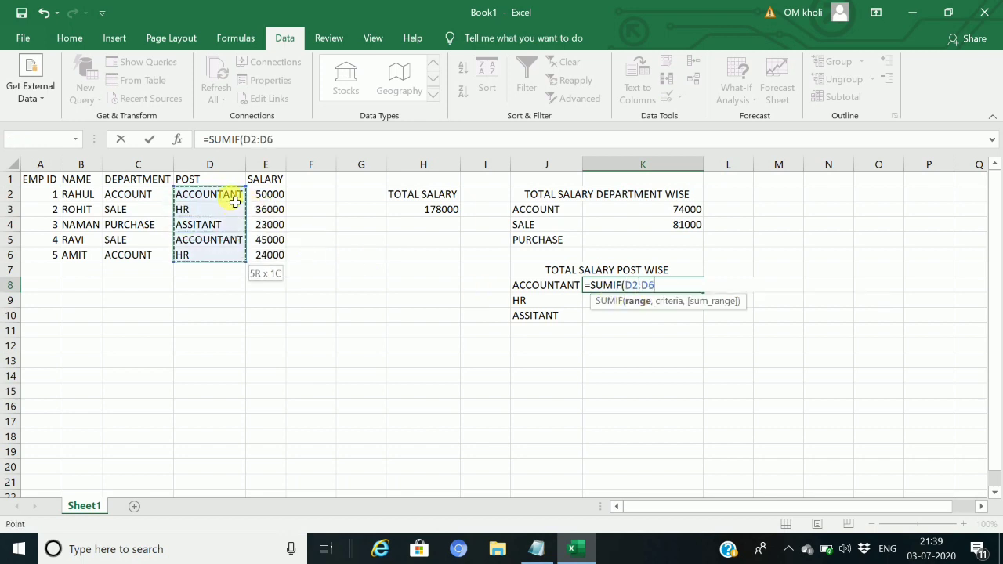
pyautogui.write(',')
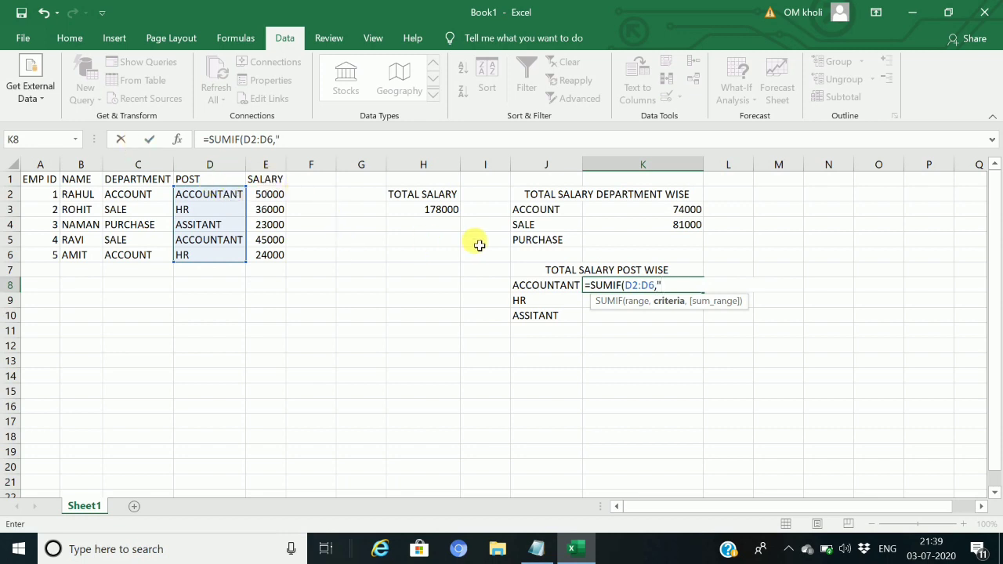
# Use cell J8 as the criteria and E2:E6 as the sum range of the K8 formula, and enter it
pyautogui.click(554, 287)
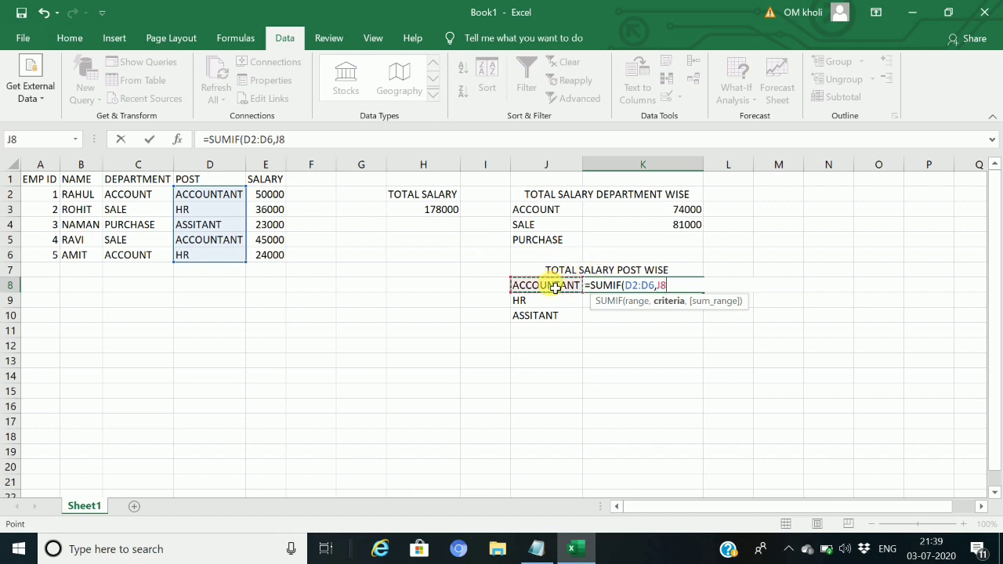
pyautogui.write(',')
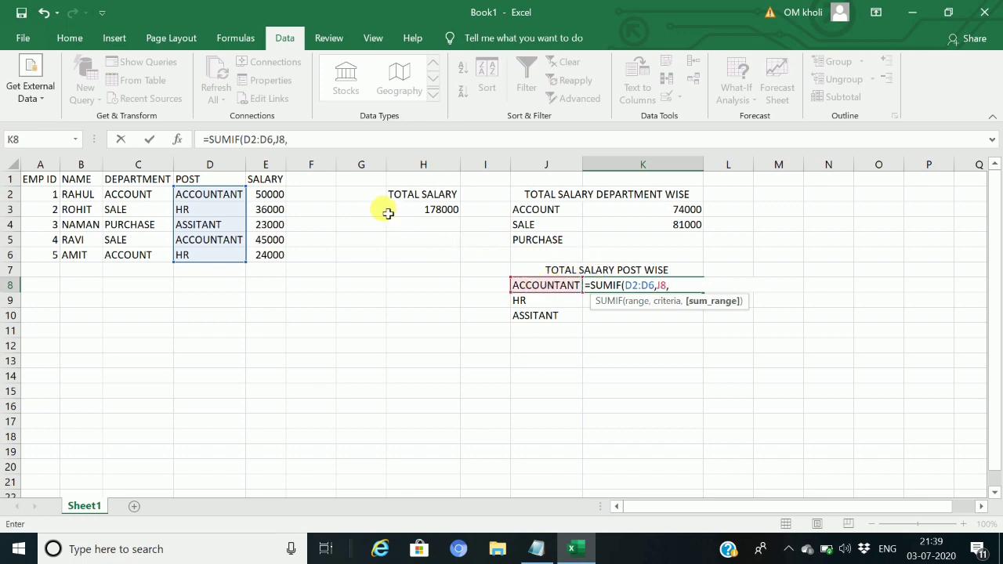
pyautogui.click(280, 199)
pyautogui.hotkey('shift', 'Down')
pyautogui.hotkey('shift', 'Down')
pyautogui.hotkey('shift', 'Down')
pyautogui.hotkey('shift', 'Down')
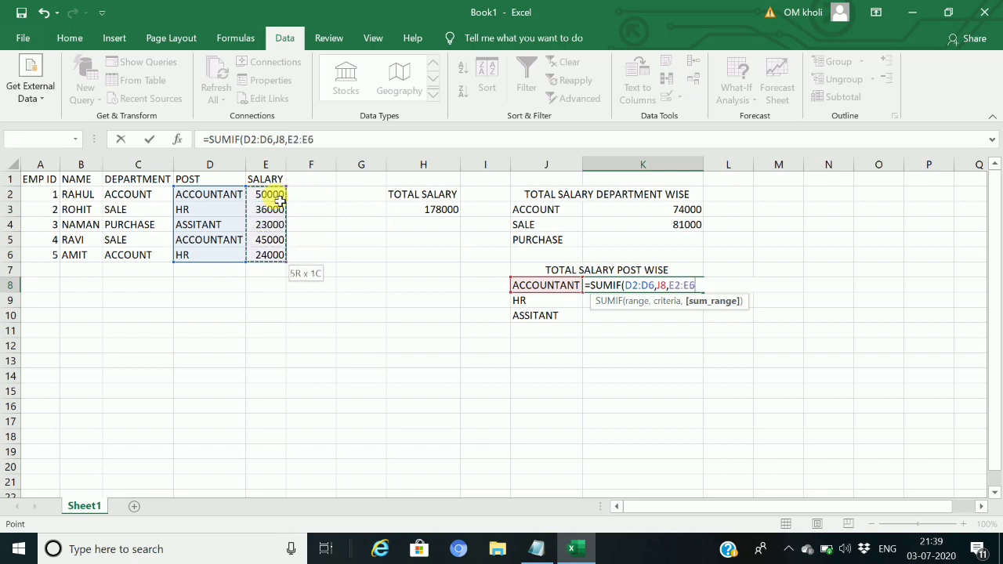
pyautogui.press('Return')
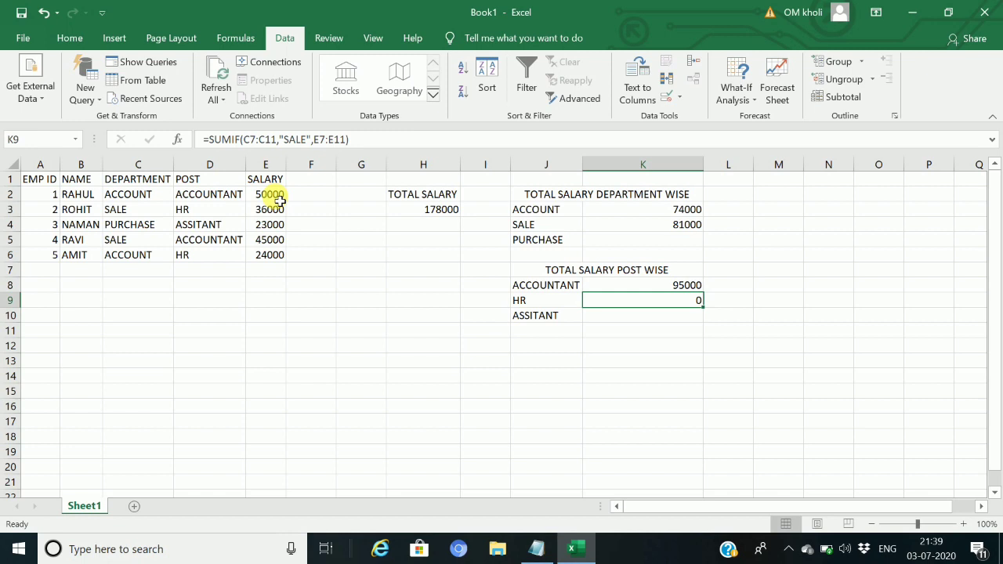
# Enter the heading "TOATAL SALARY MORE THAN 40000" in K12 and fit column K's width to it
pyautogui.press('Down')
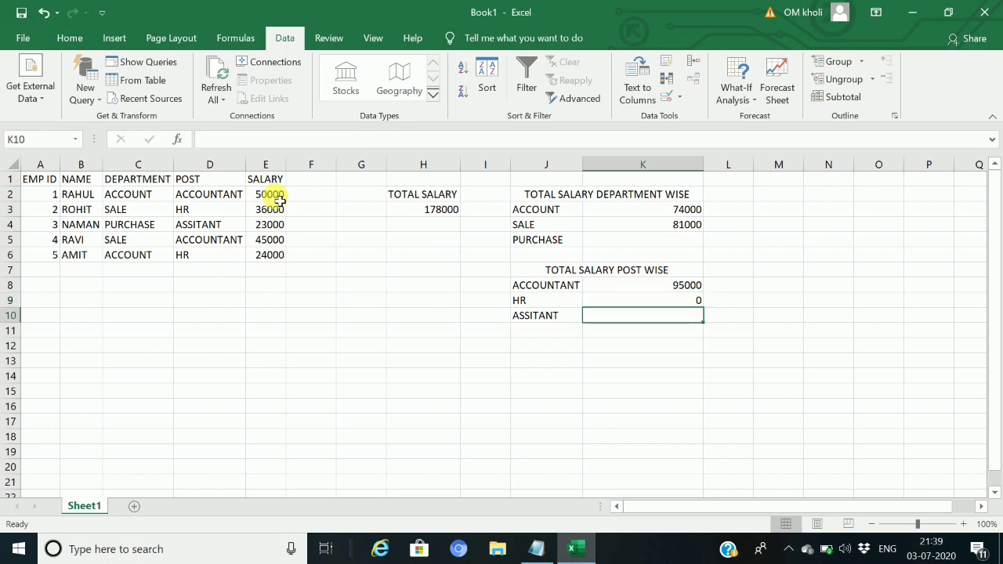
pyautogui.press('Left')
pyautogui.press('Down')
pyautogui.press('Down')
pyautogui.press('Right')
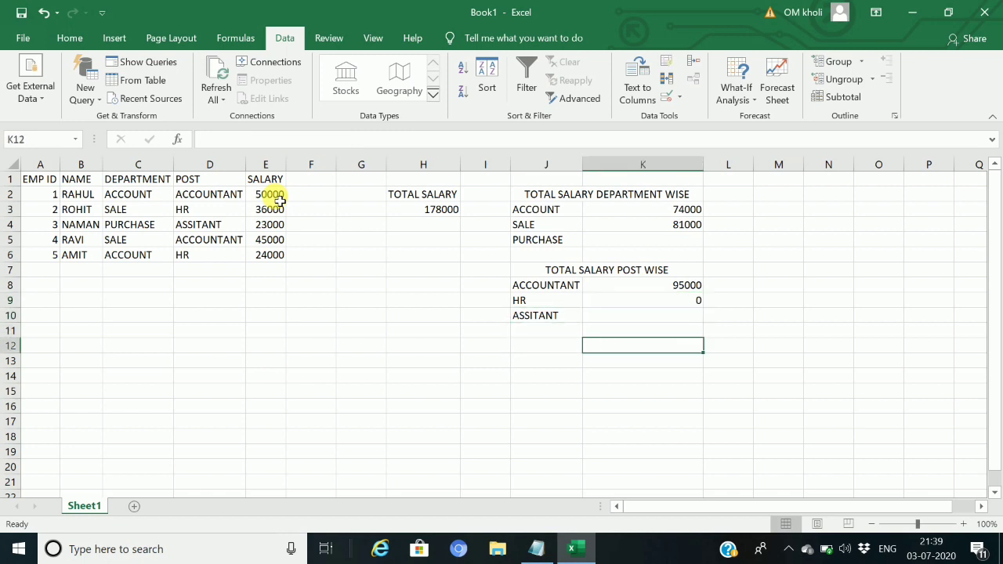
pyautogui.write('TI')
pyautogui.press('BackSpace')
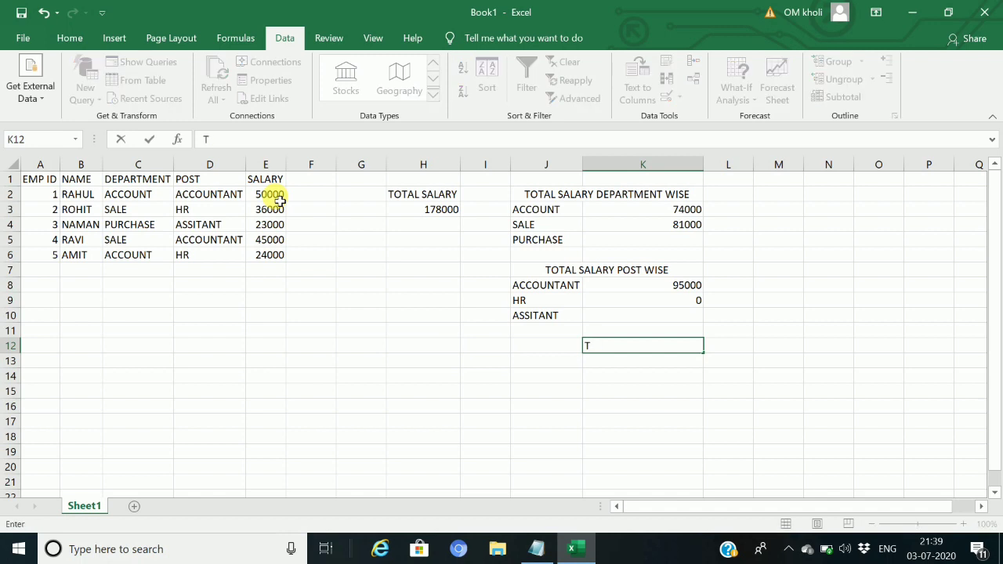
pyautogui.write('OATAL SALAR')
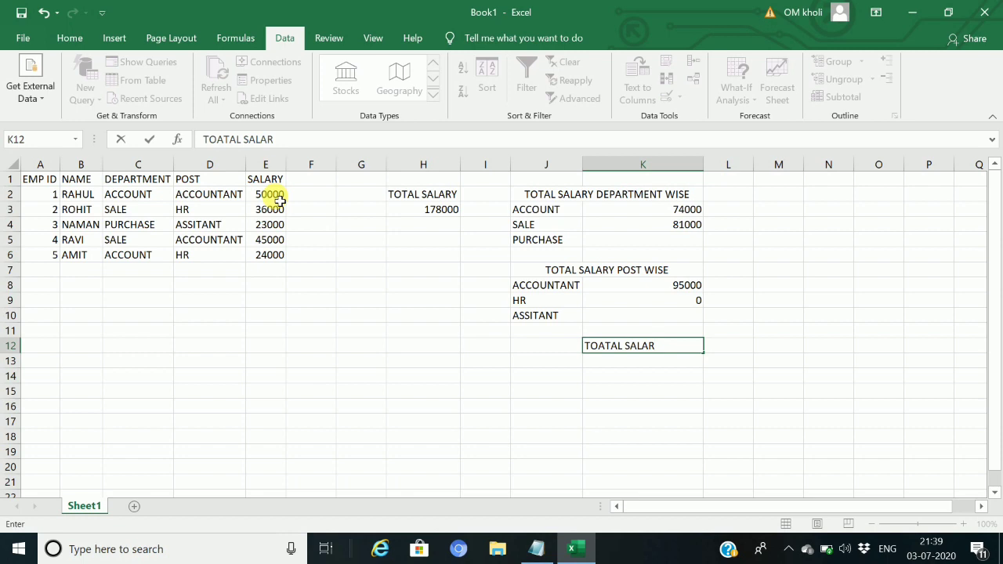
pyautogui.write('Y MOREW')
pyautogui.press('BackSpace')
pyautogui.write('THAN')
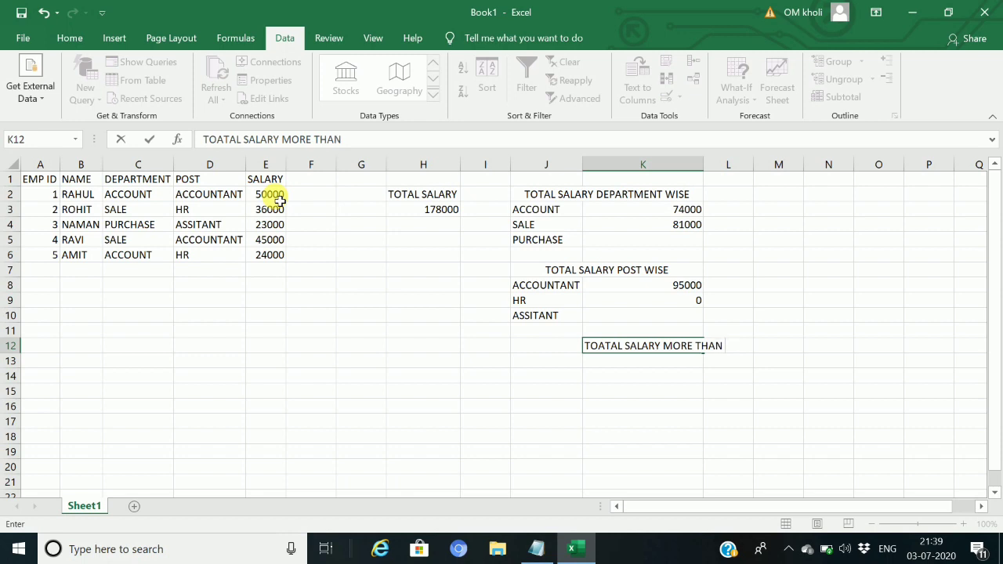
pyautogui.write(' 40000')
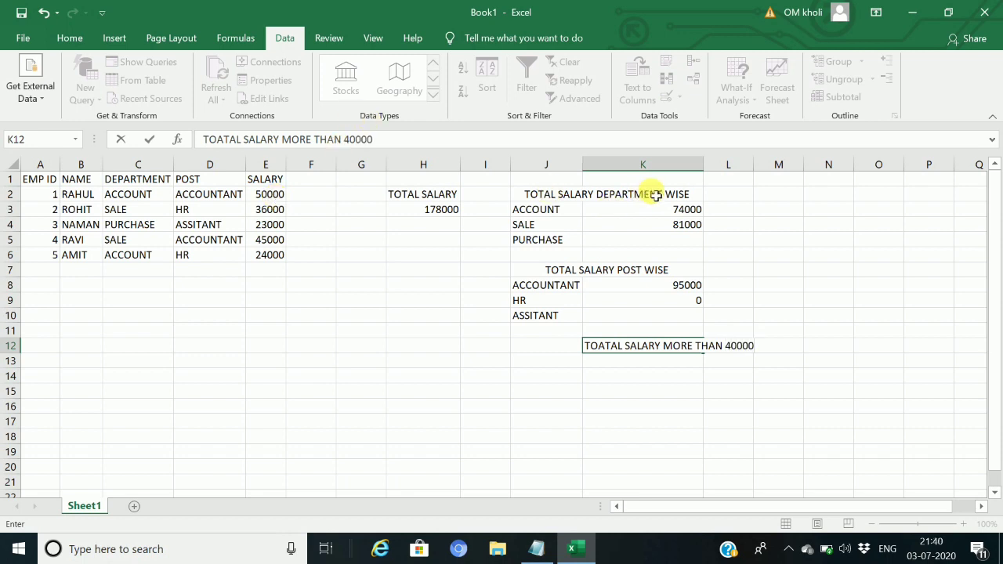
pyautogui.click(700, 165)
pyautogui.doubleClick(704, 164)
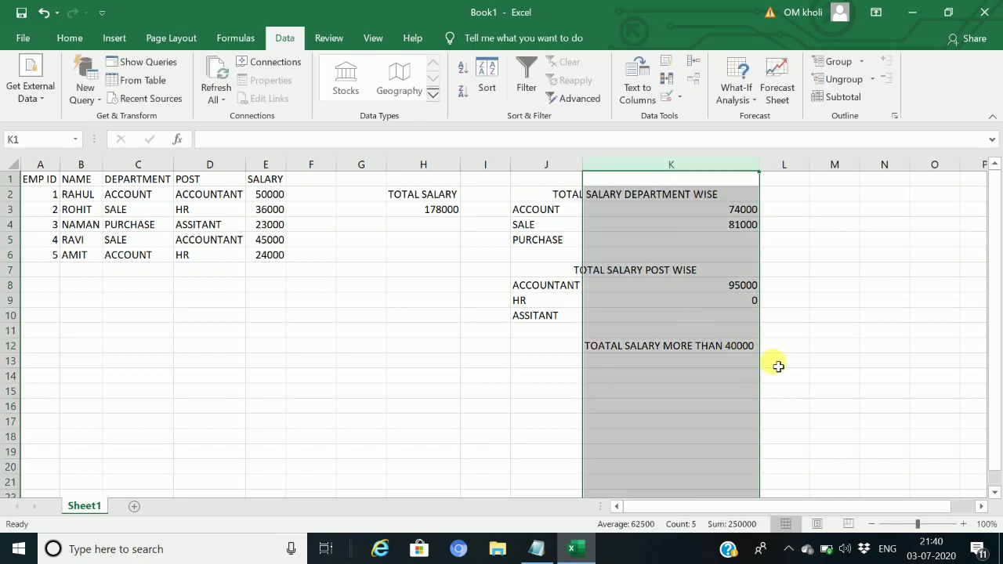
# Start a SUMIF formula in K13 with the salary cells E2:E6 as its range and ">=40000" as the criteria
pyautogui.click(773, 363)
pyautogui.click(719, 359)
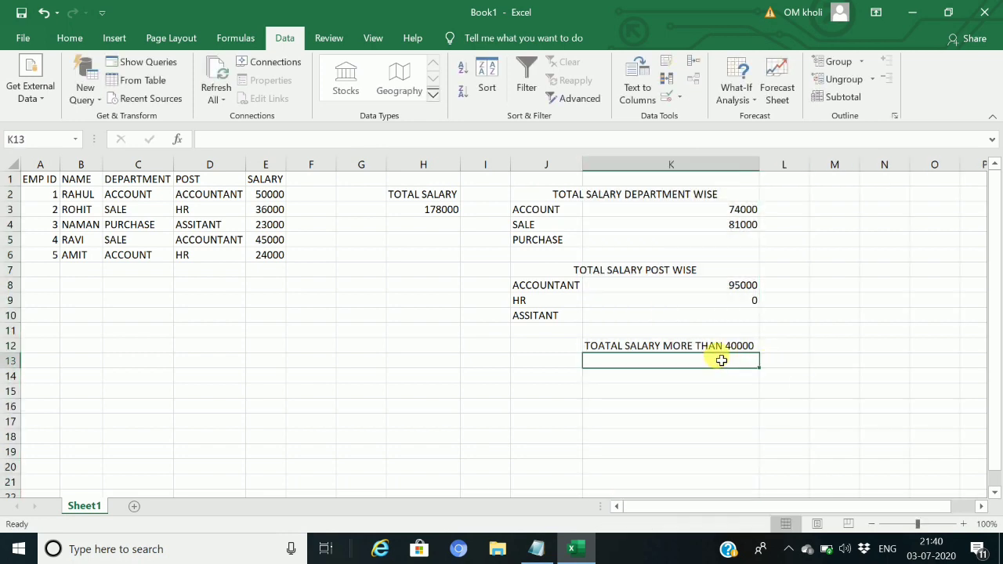
pyautogui.write('=SUM')
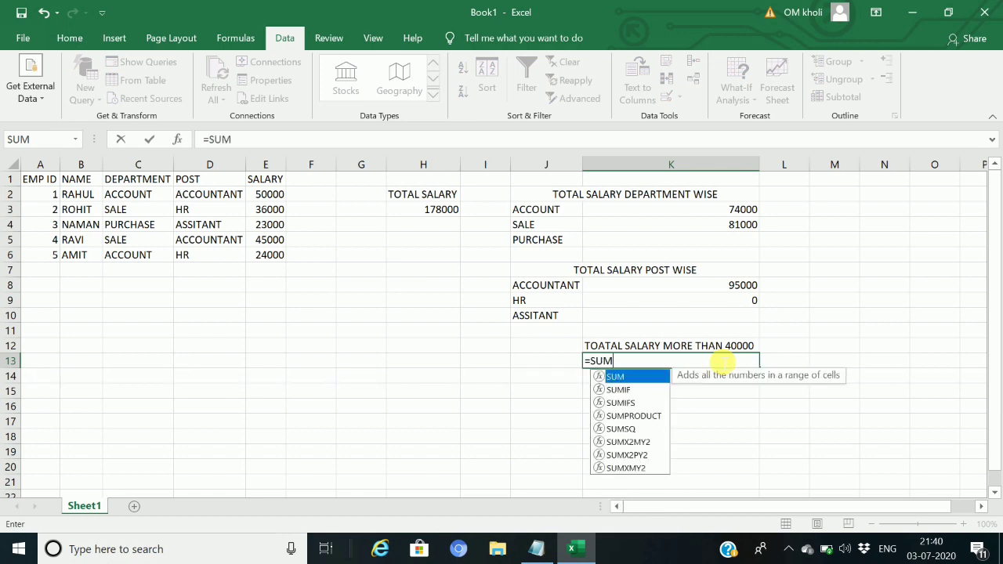
pyautogui.write('IF(')
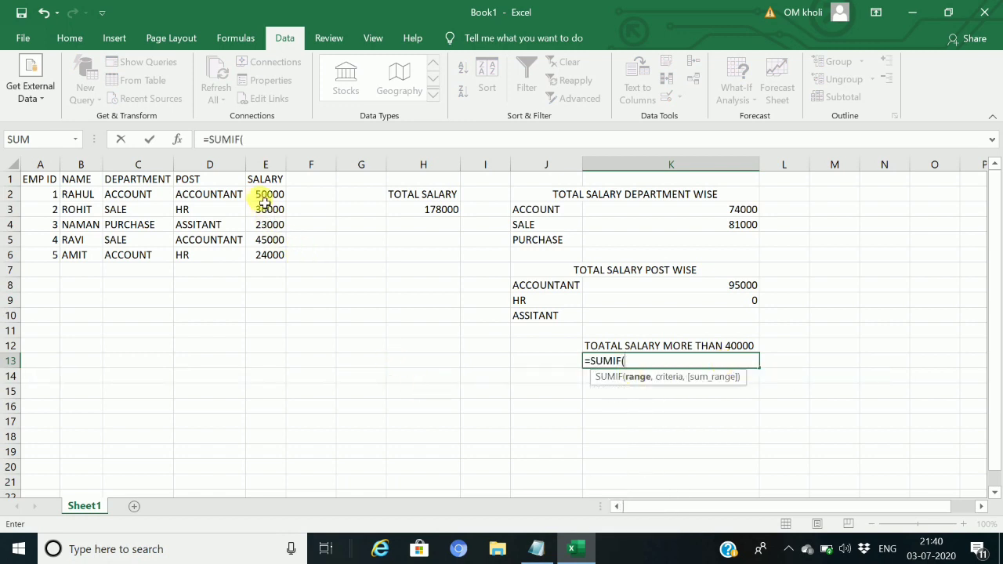
pyautogui.moveTo(265, 196); pyautogui.dragTo(265, 255)
pyautogui.write(',')
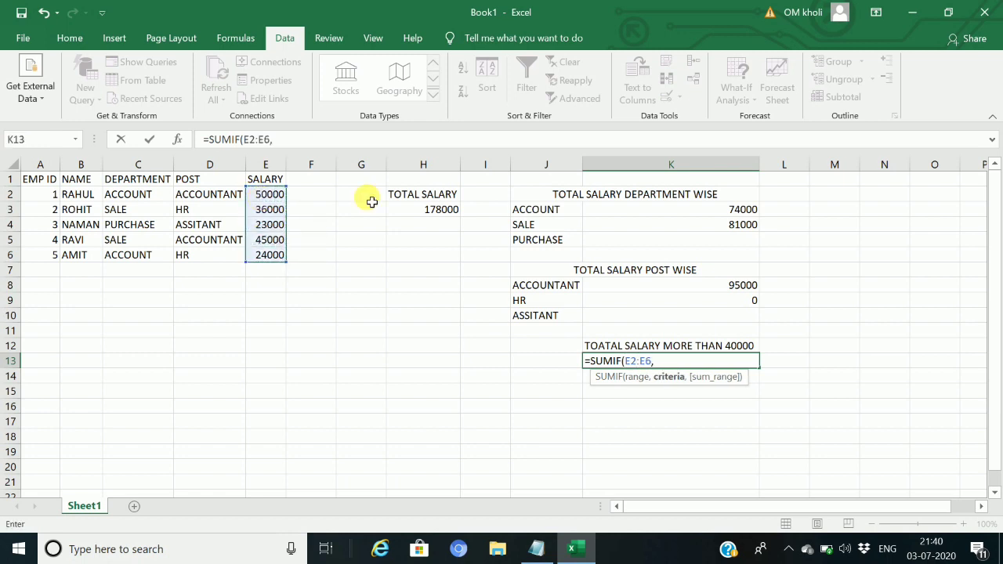
pyautogui.write('">')
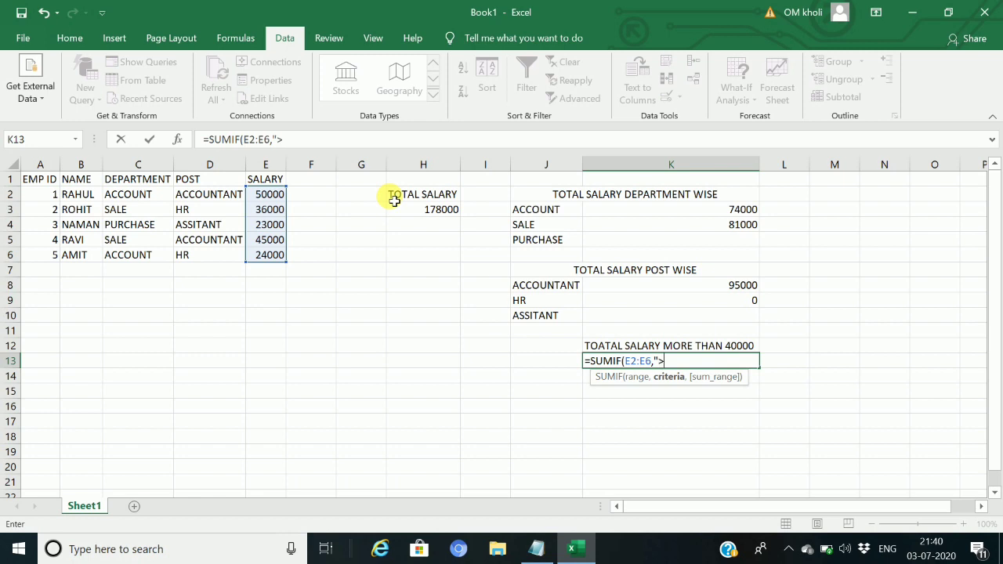
pyautogui.write('=40000",')
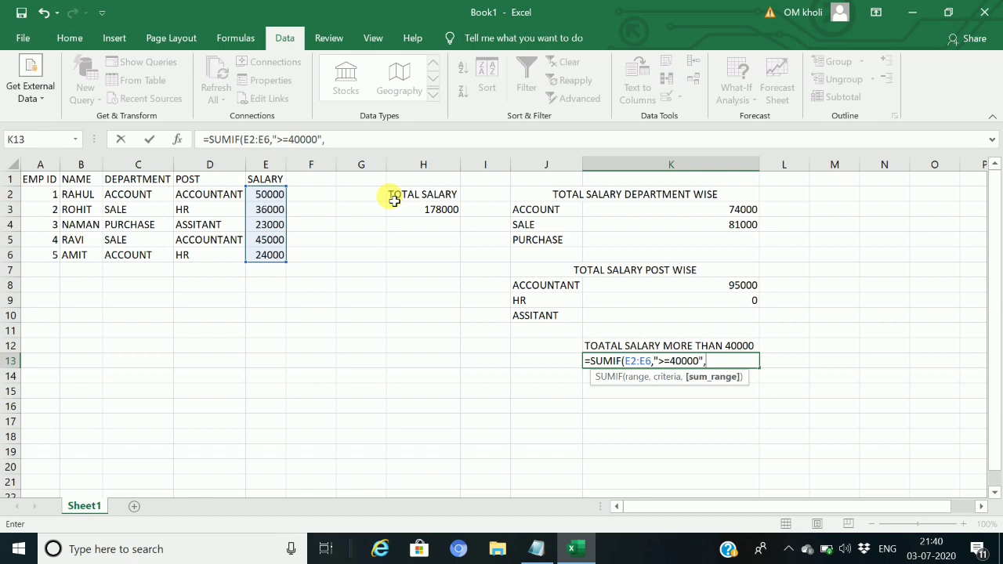
# Use E2:E6 as the sum range of the K13 formula, close it and enter it
pyautogui.click(272, 196)
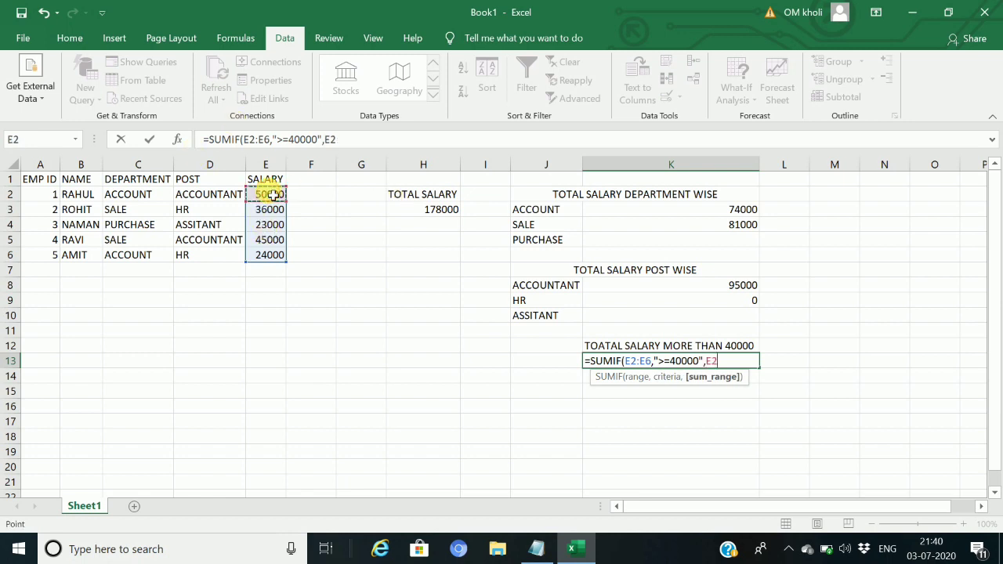
pyautogui.hotkey('shift', 'Down')
pyautogui.hotkey('shift', 'Down')
pyautogui.hotkey('shift', 'Down')
pyautogui.hotkey('shift', 'Down')
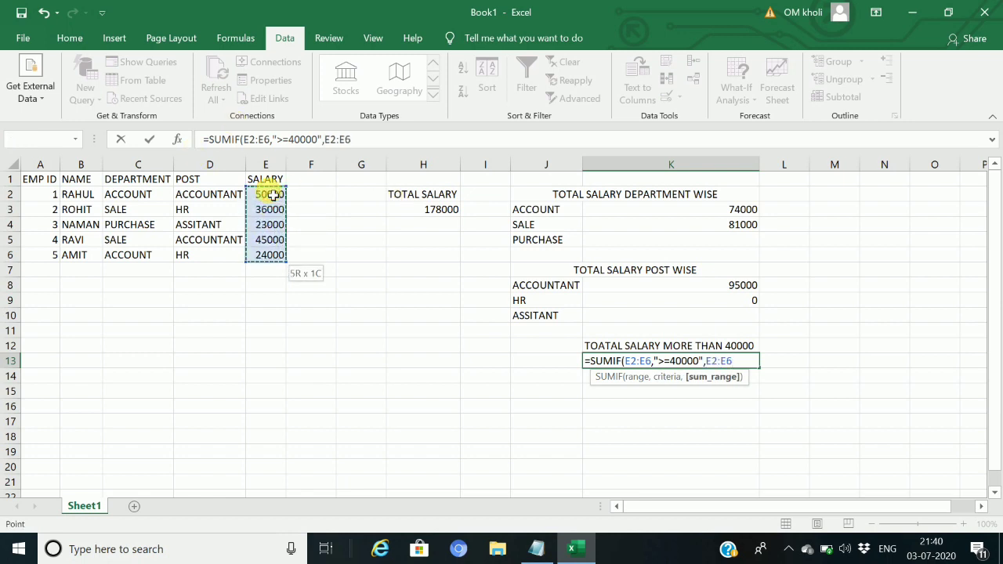
pyautogui.write(')')
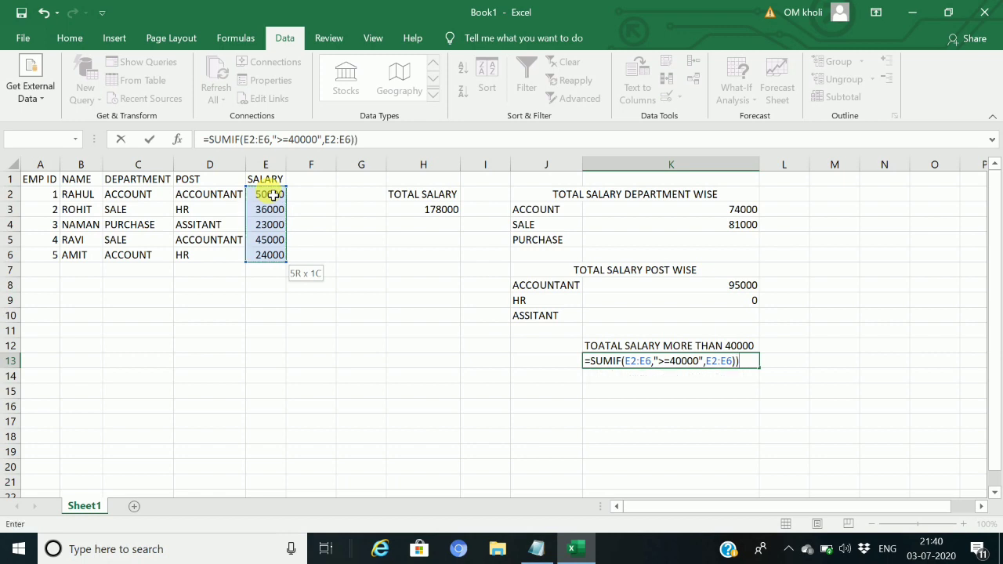
pyautogui.press('Return')
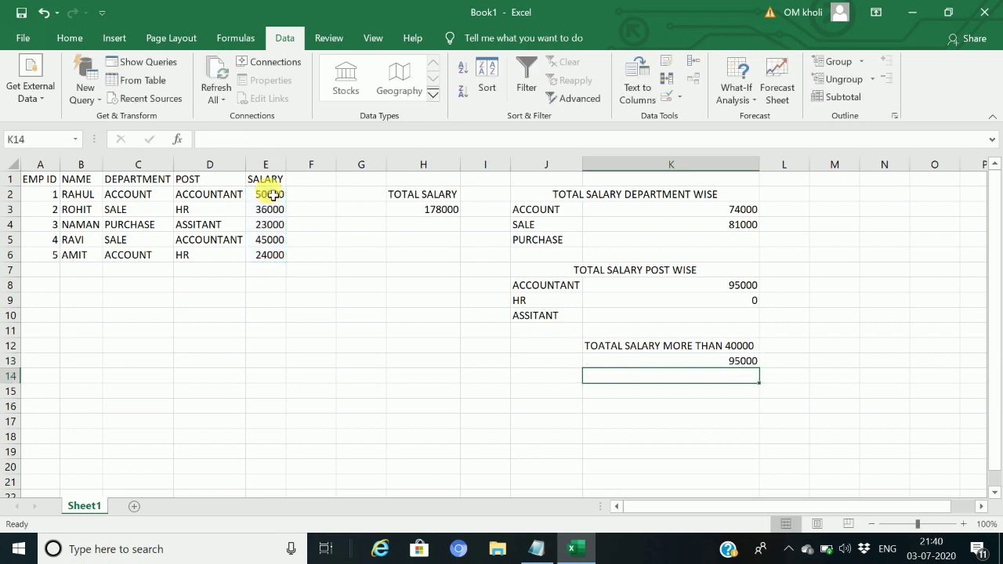